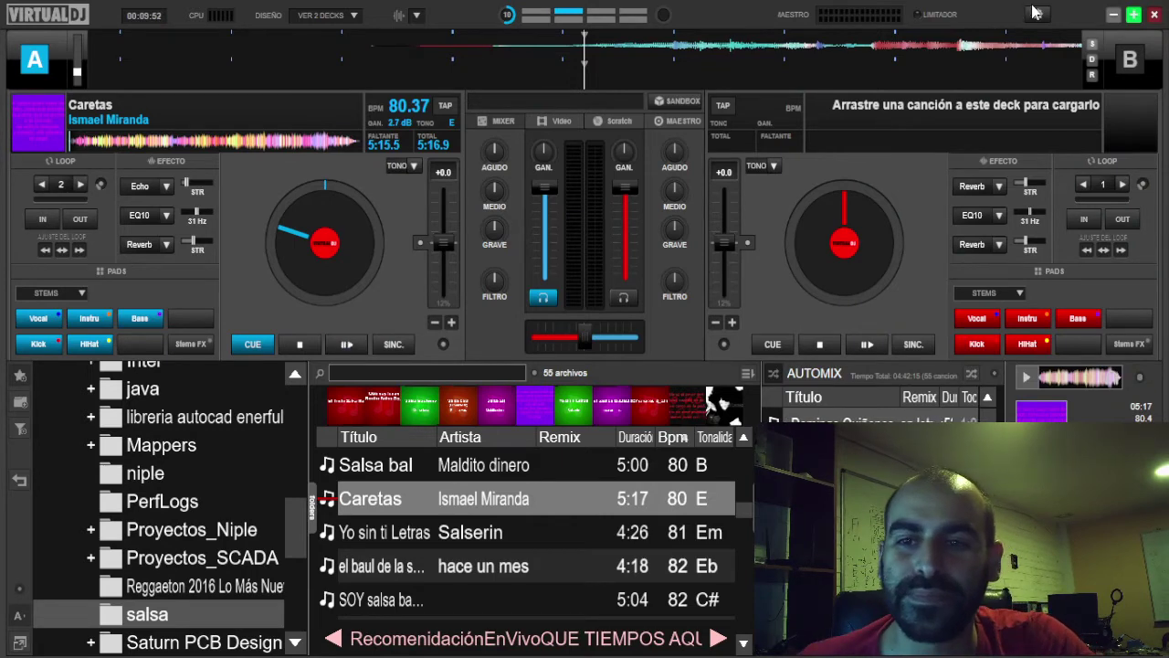
Step: Open the keyboard mapping settings and display the action assigned to the B key
click(1038, 14)
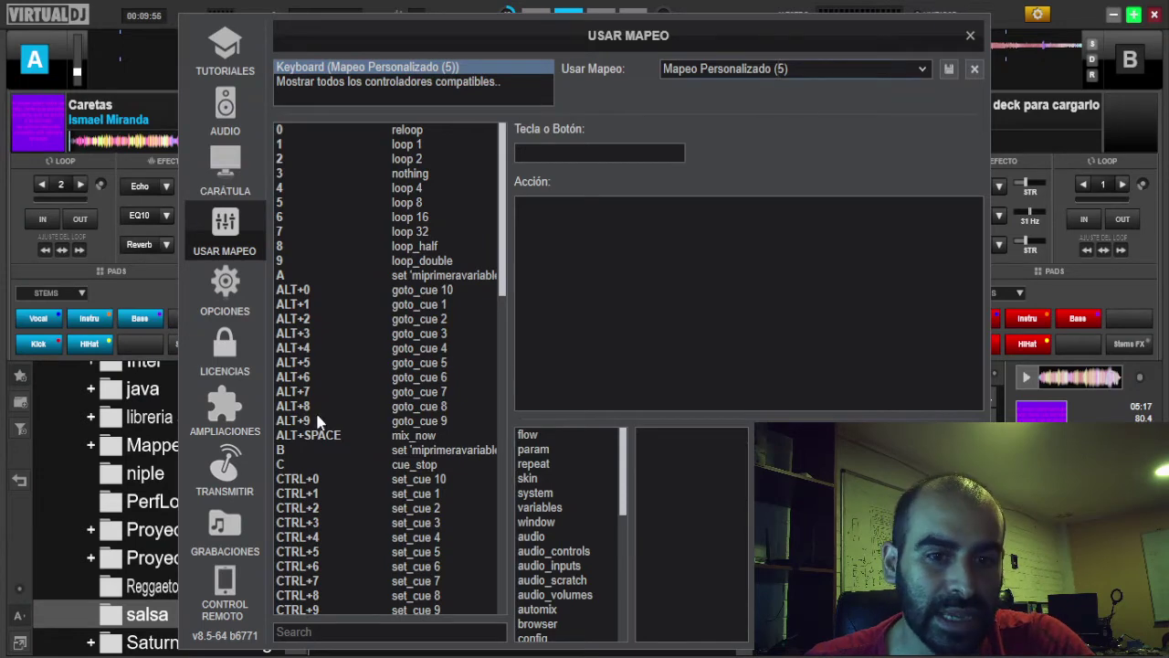
click(285, 452)
click(293, 465)
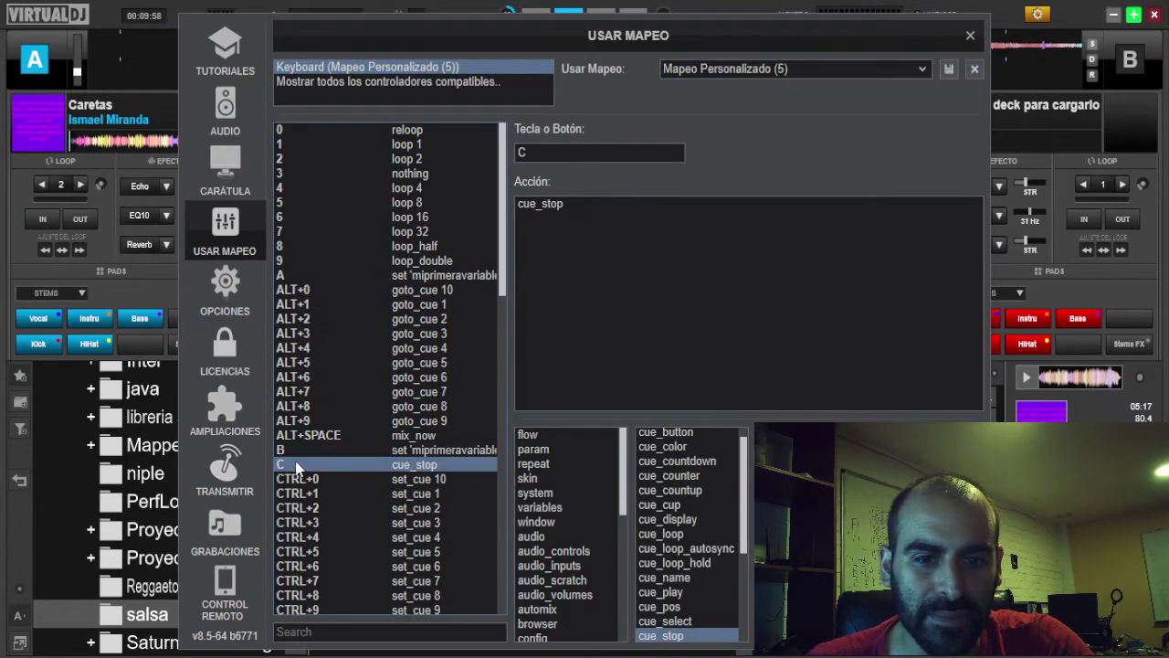
click(293, 450)
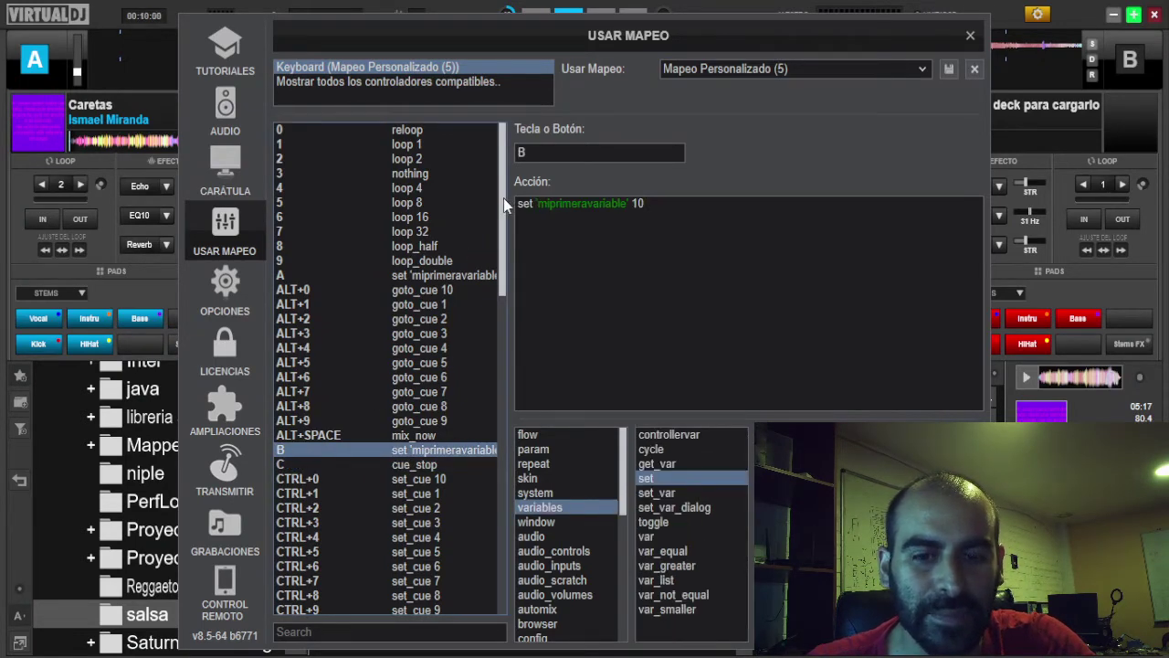
Step: Examine the toggle command and its variable name in the action mapped to the F key
drag(504, 203, 466, 343)
click(368, 404)
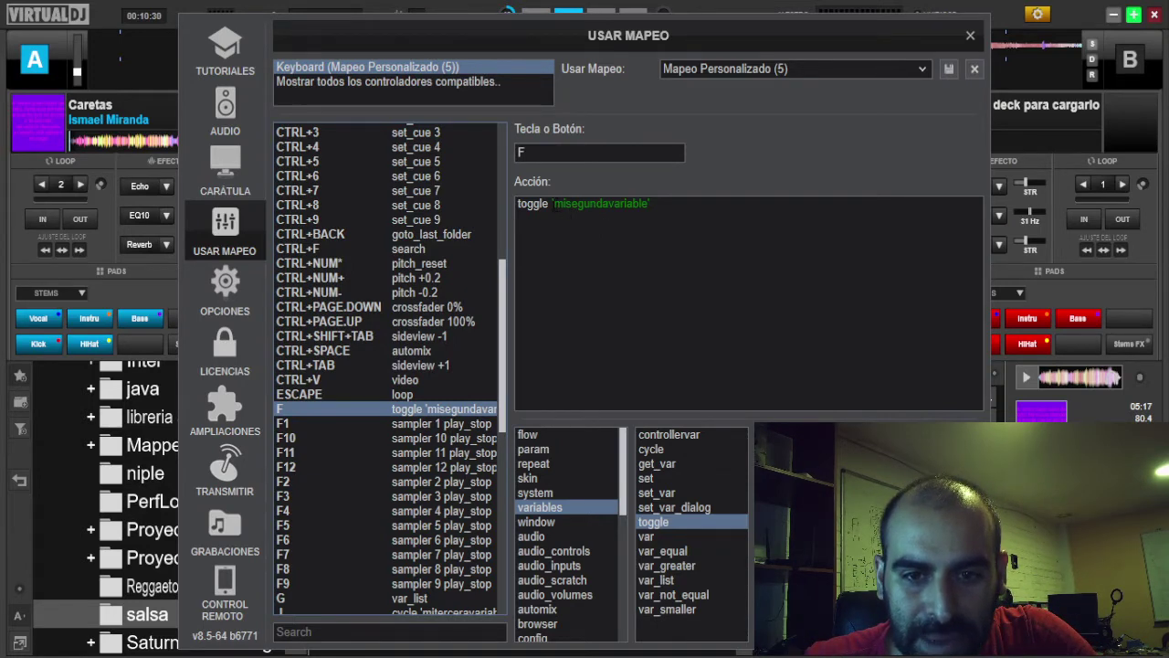
drag(551, 203, 651, 203)
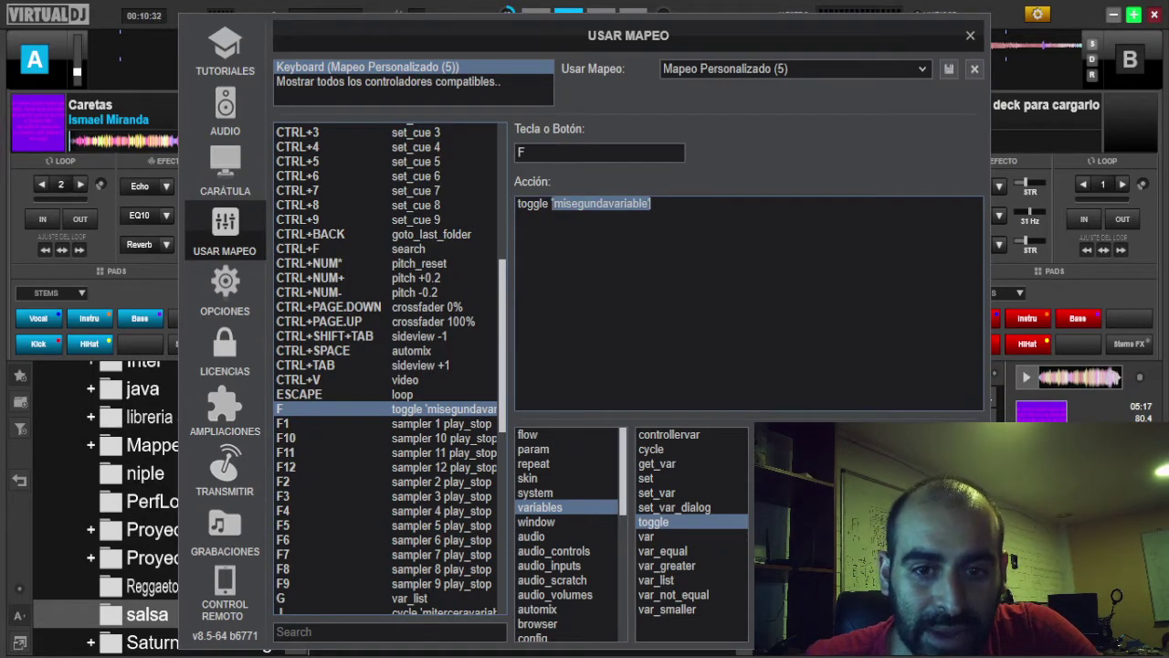
drag(549, 204, 501, 202)
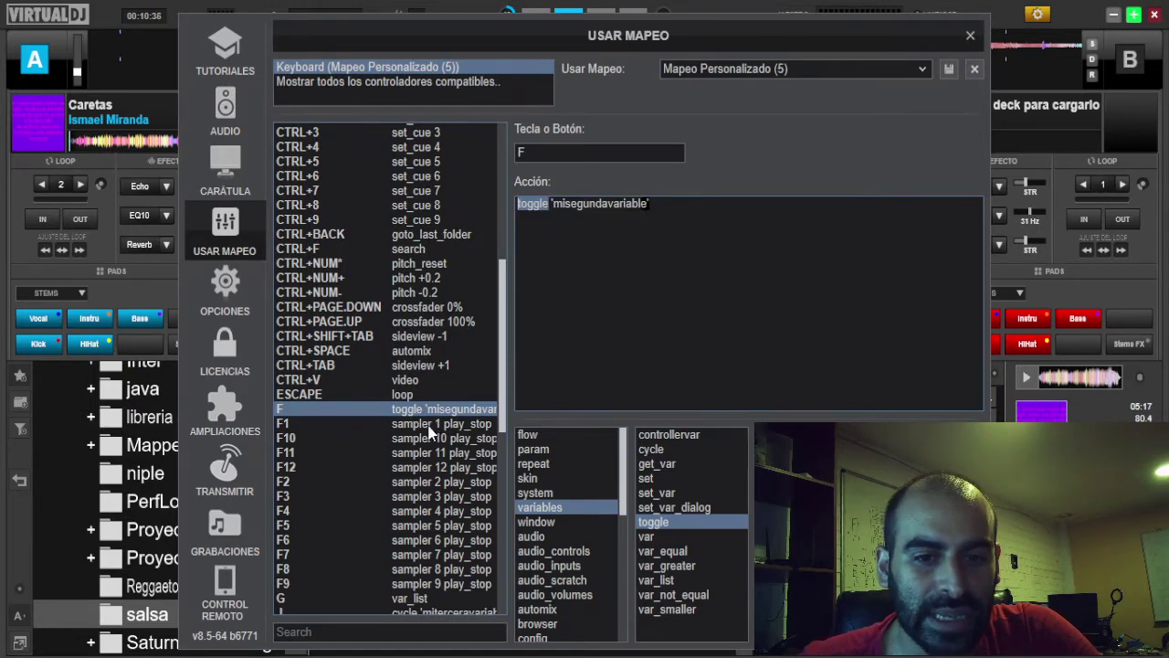
Step: Examine the cycle command in the action mapped to the J key
scroll(423, 503, down, 3)
scroll(423, 502, down, 2)
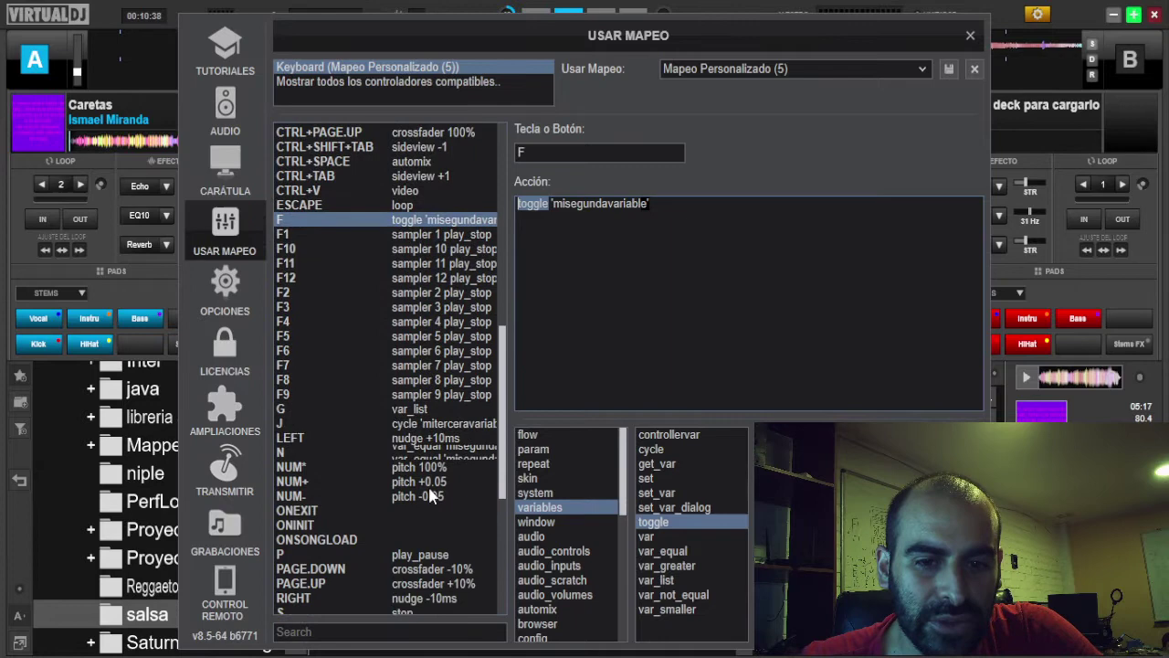
click(447, 425)
drag(542, 203, 507, 210)
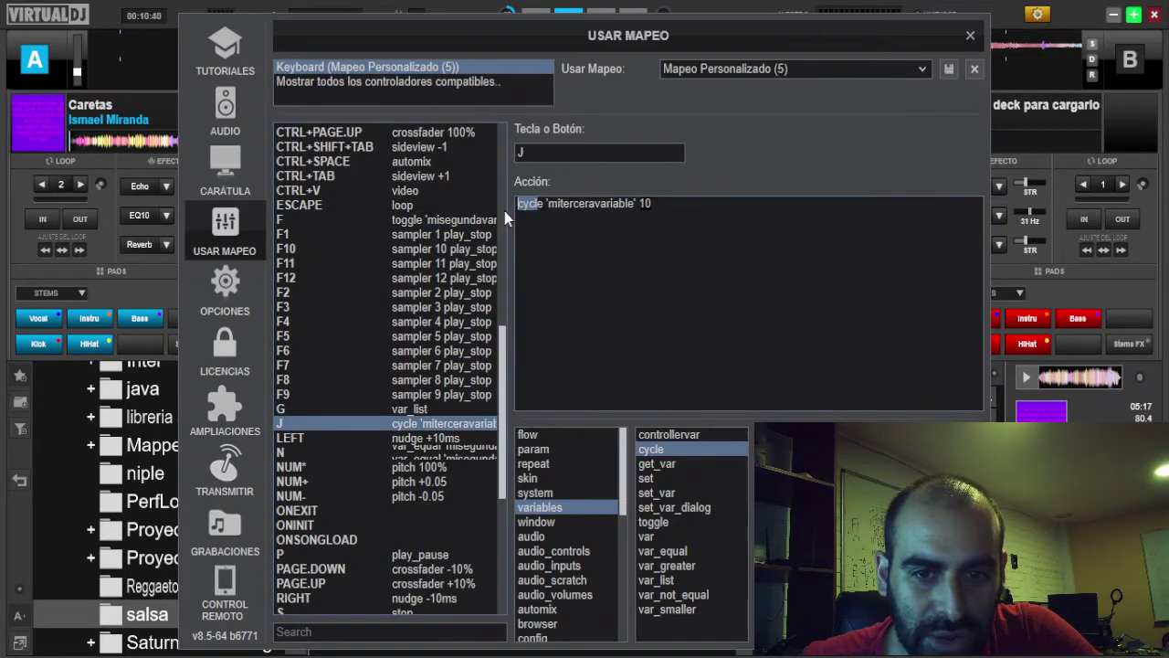
Step: Return to the B key mapping and examine the set command and the variable name in its action
scroll(375, 434, down, 2)
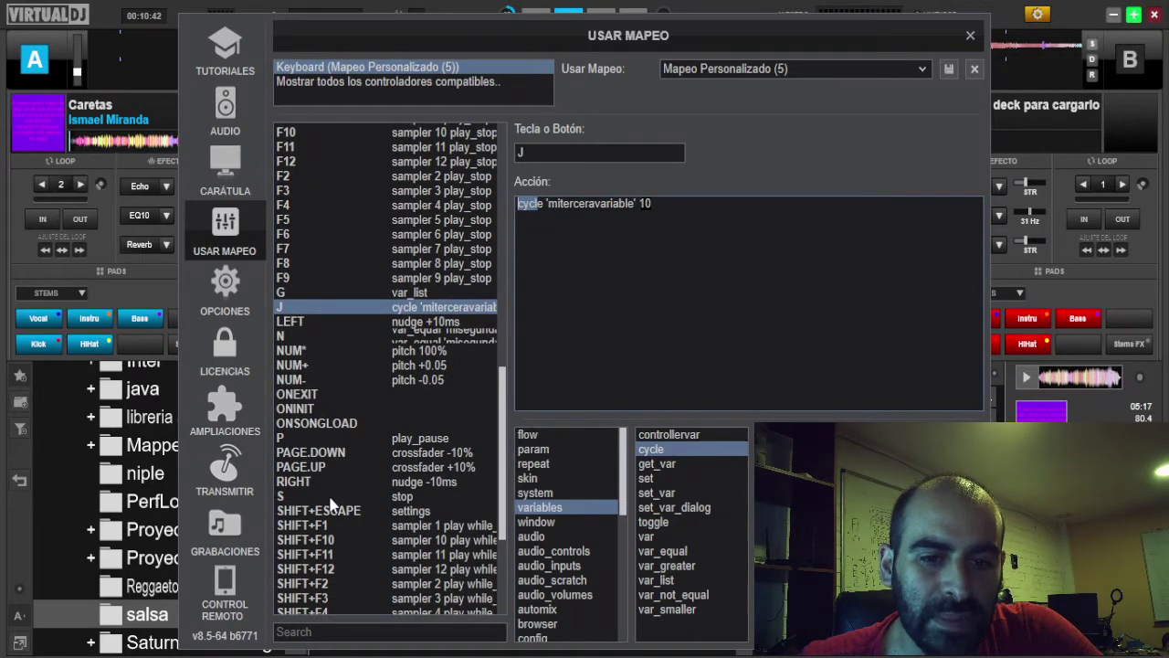
scroll(364, 512, down, 3)
scroll(363, 530, down, 2)
scroll(380, 407, up, 8)
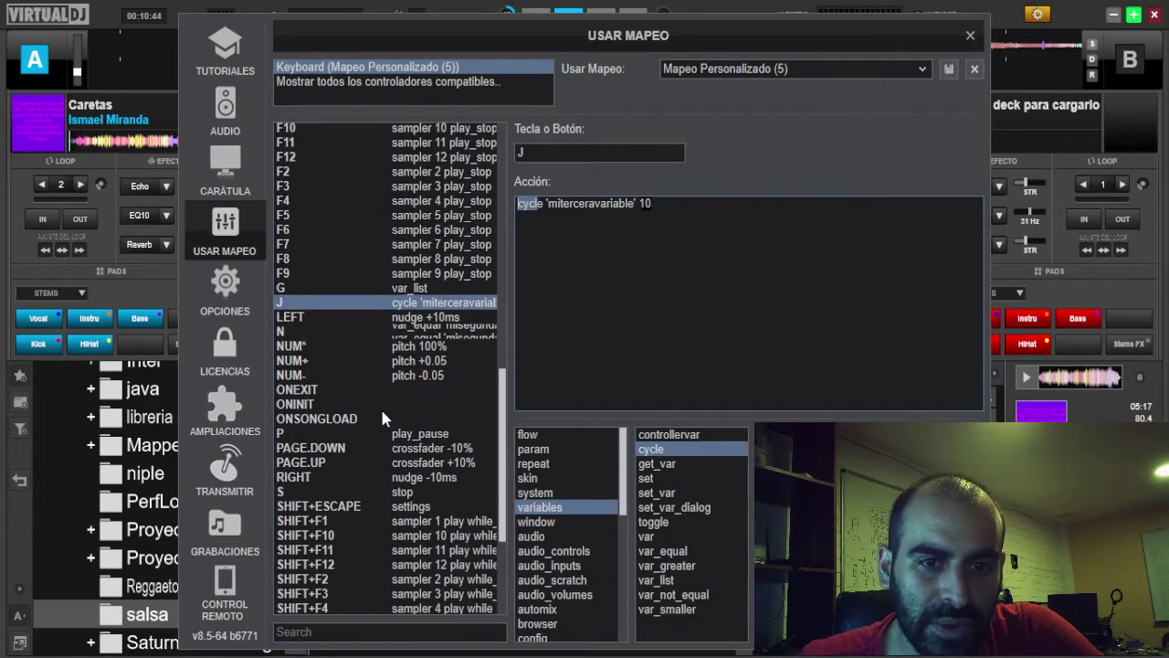
scroll(384, 402, up, 9)
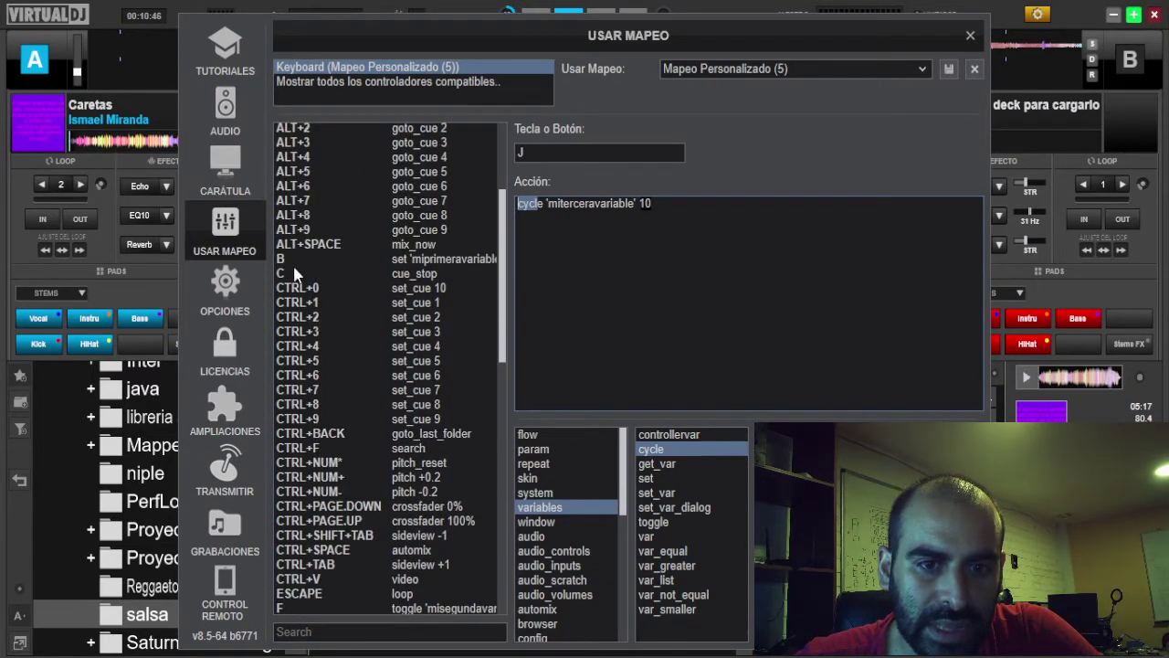
click(293, 260)
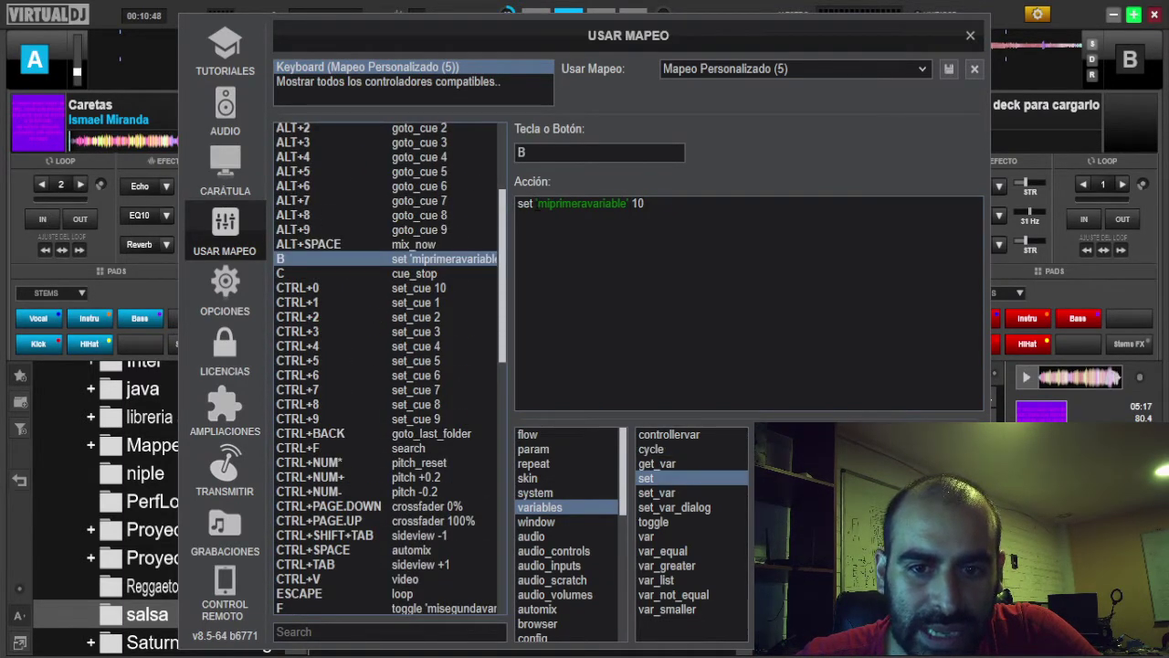
double_click(525, 204)
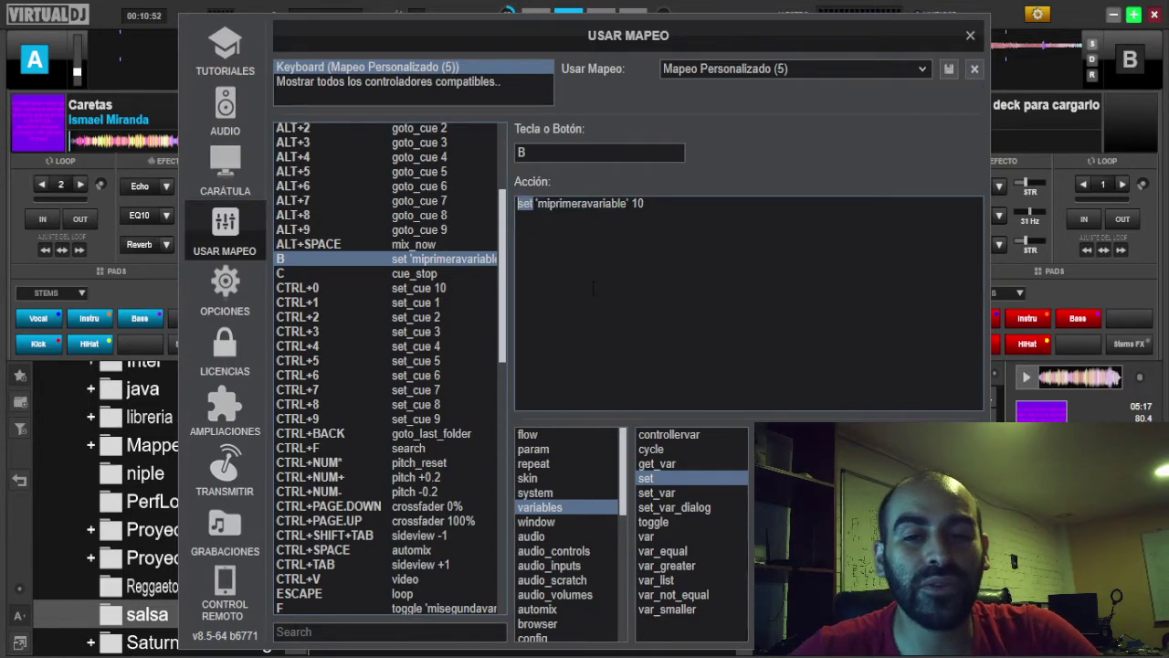
click(538, 203)
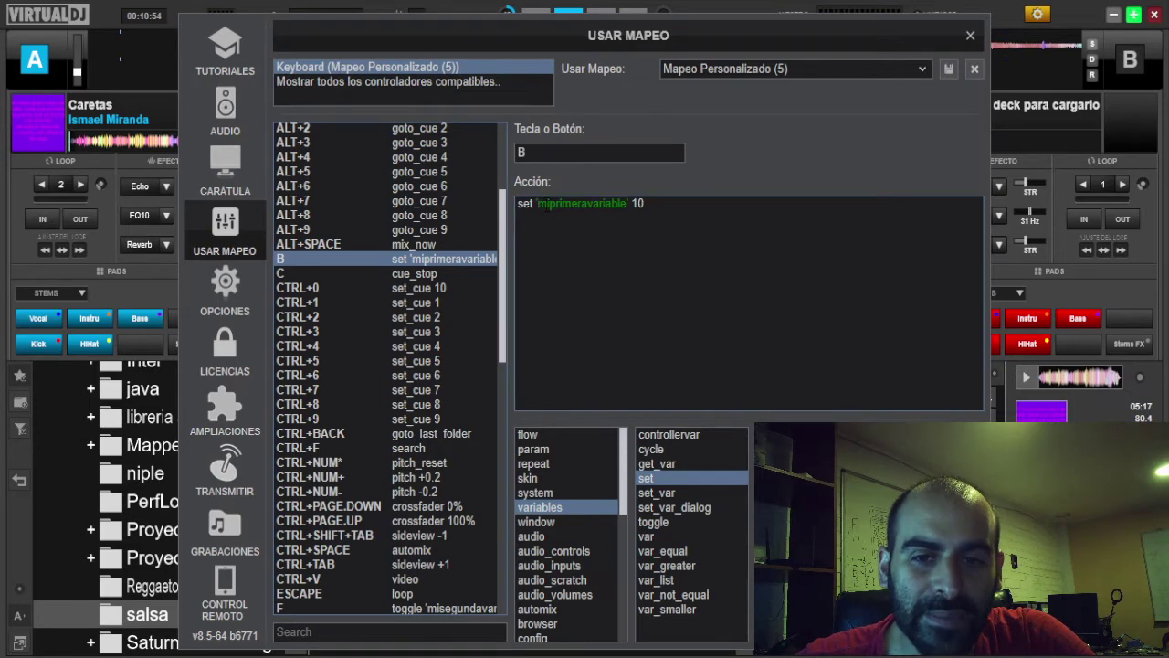
drag(537, 203, 629, 204)
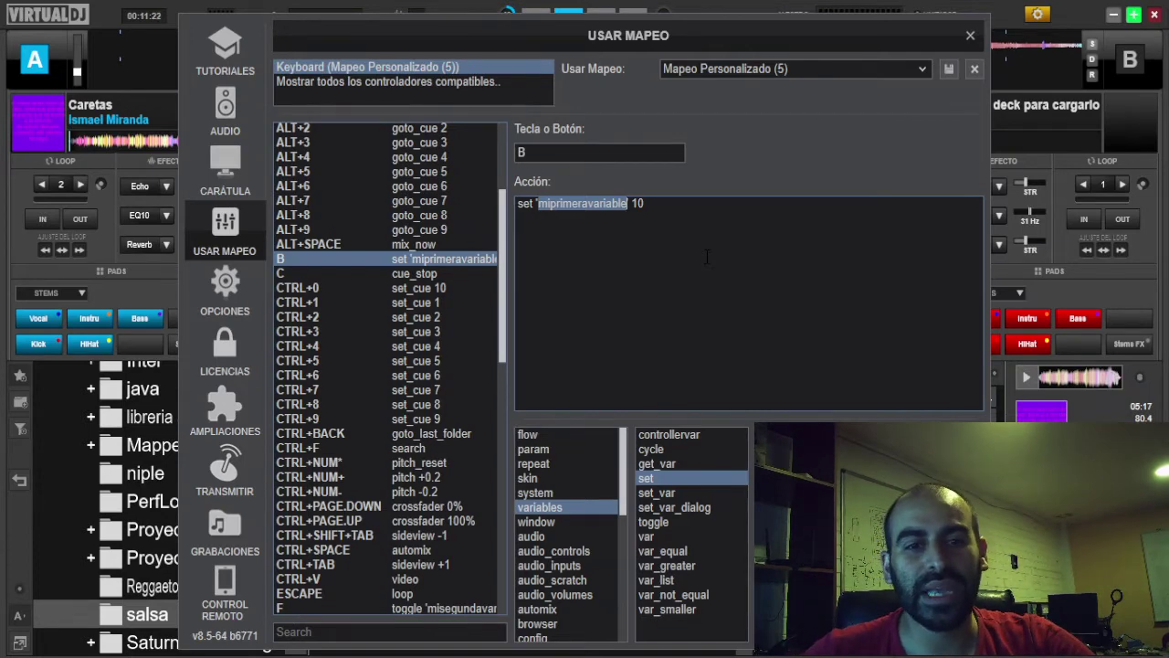
Step: Show all compatible controllers and choose the Behringer CMD Studio 2A to view its mapping
click(481, 81)
click(481, 88)
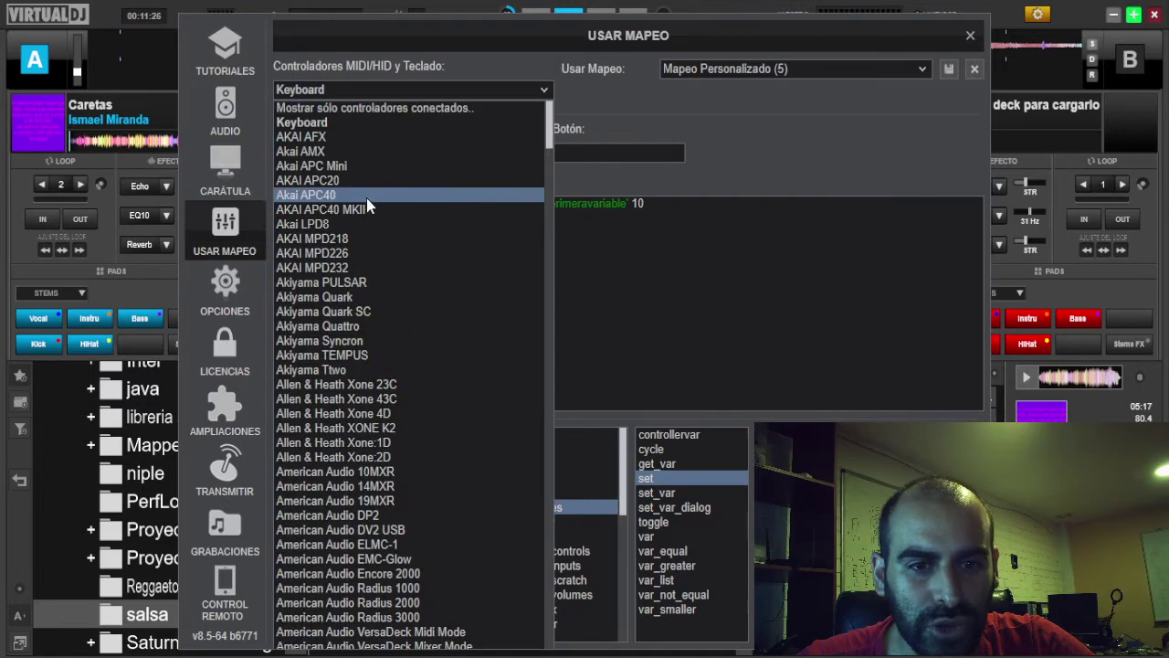
scroll(411, 511, down, 9)
scroll(420, 576, down, 3)
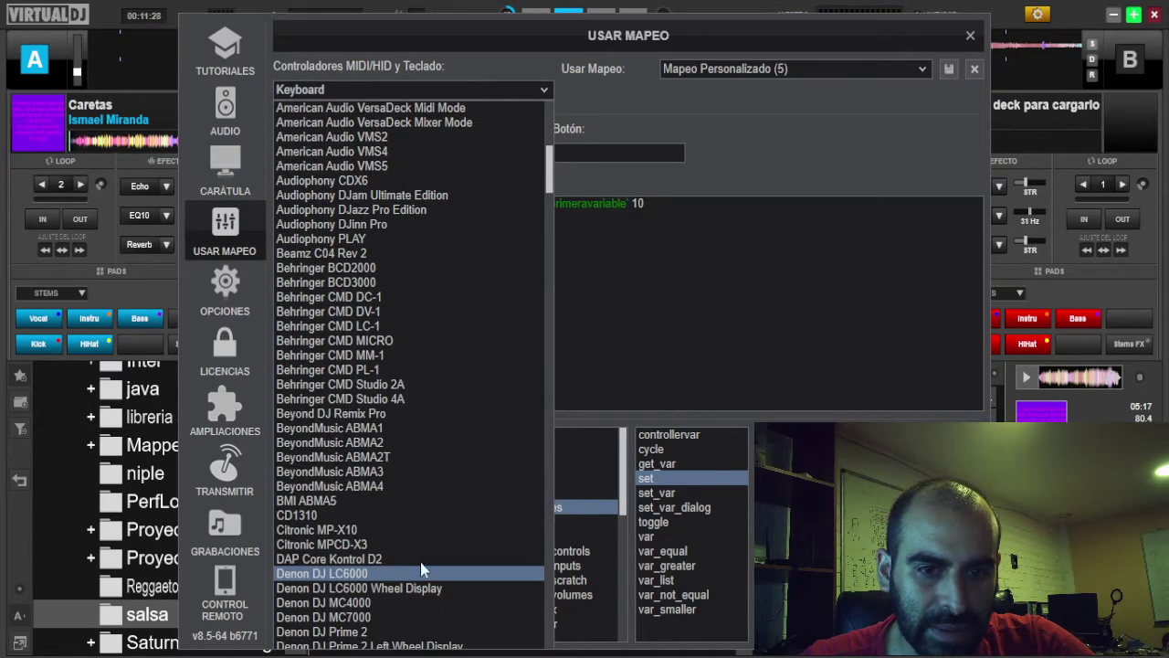
scroll(411, 283, down, 3)
scroll(438, 356, up, 1)
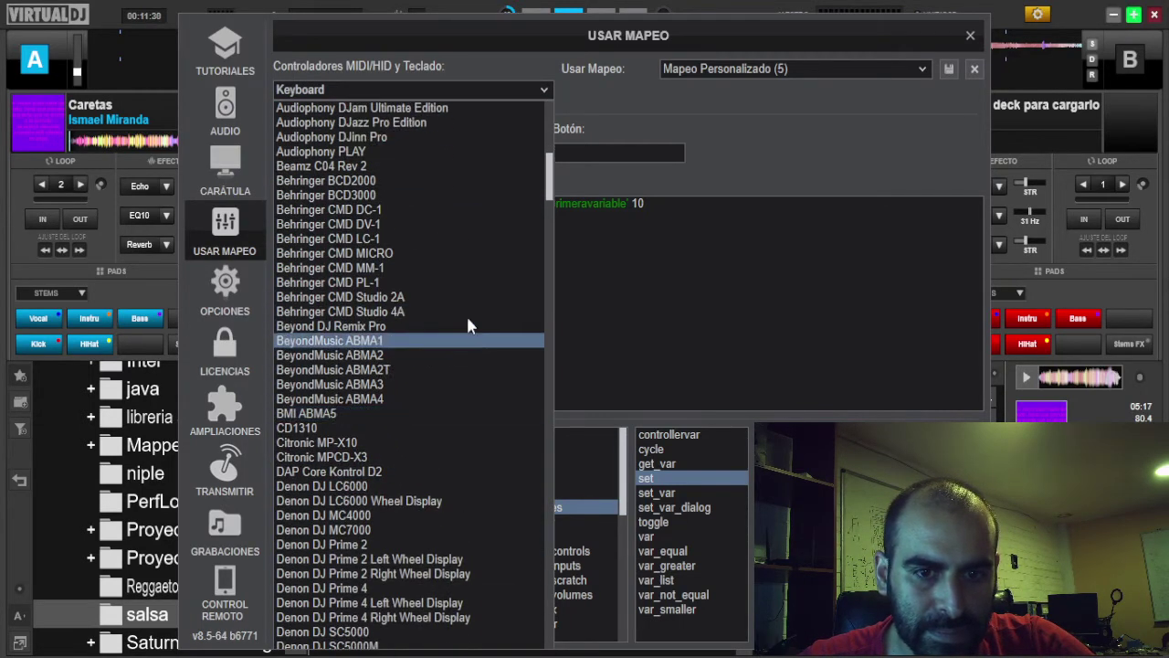
click(416, 297)
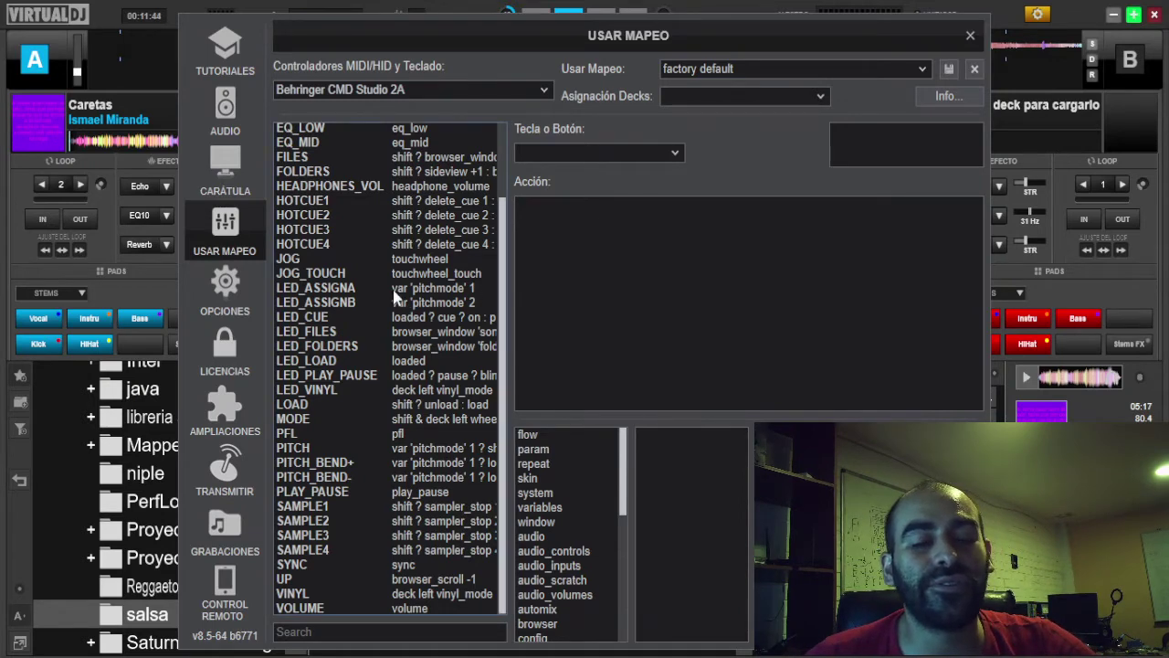
Step: Examine the action mapped to the controller's PLAY_PAUSE button and look through its other mapped buttons
click(335, 496)
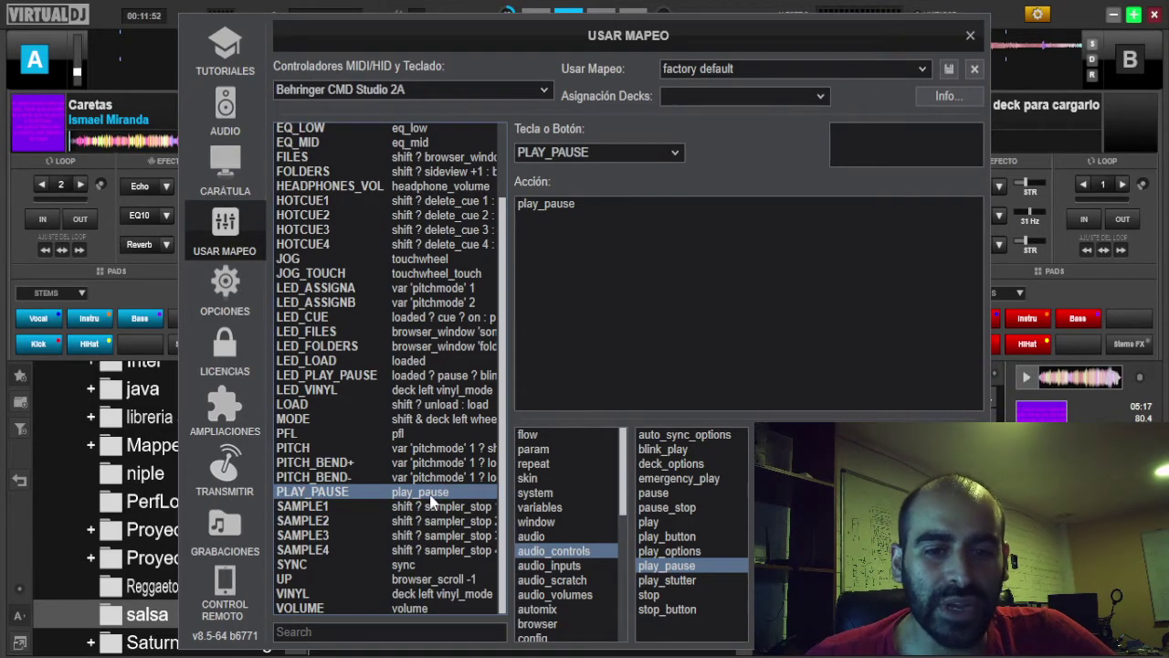
drag(590, 219, 518, 224)
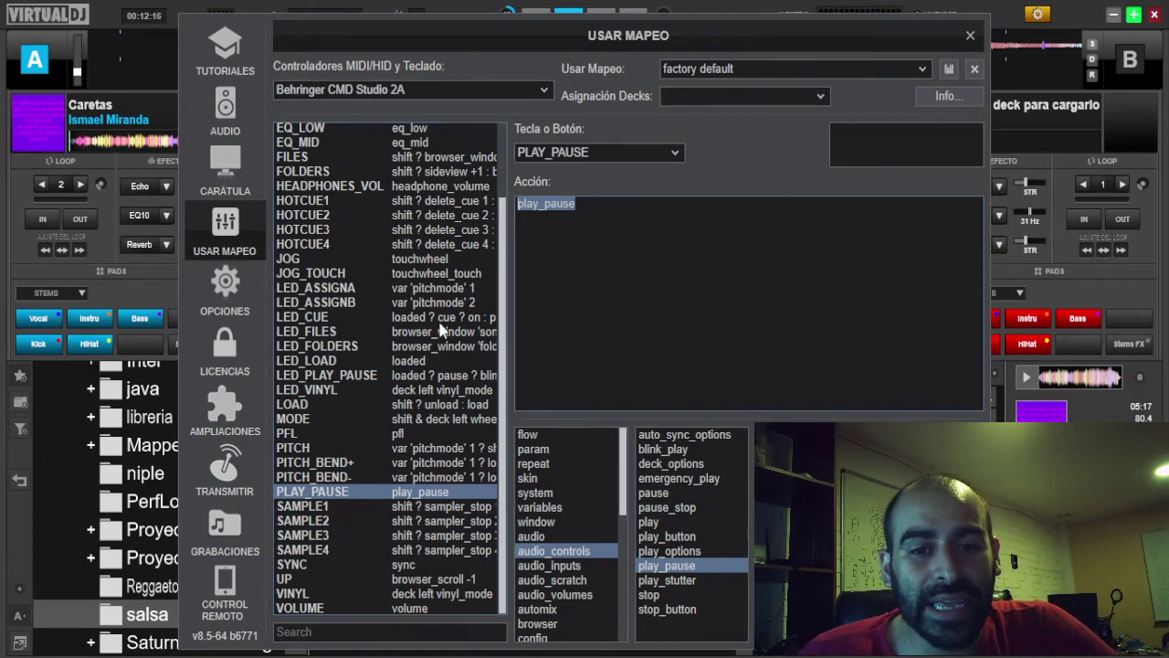
scroll(444, 332, up, 2)
scroll(444, 332, down, 1)
scroll(502, 240, down, 1)
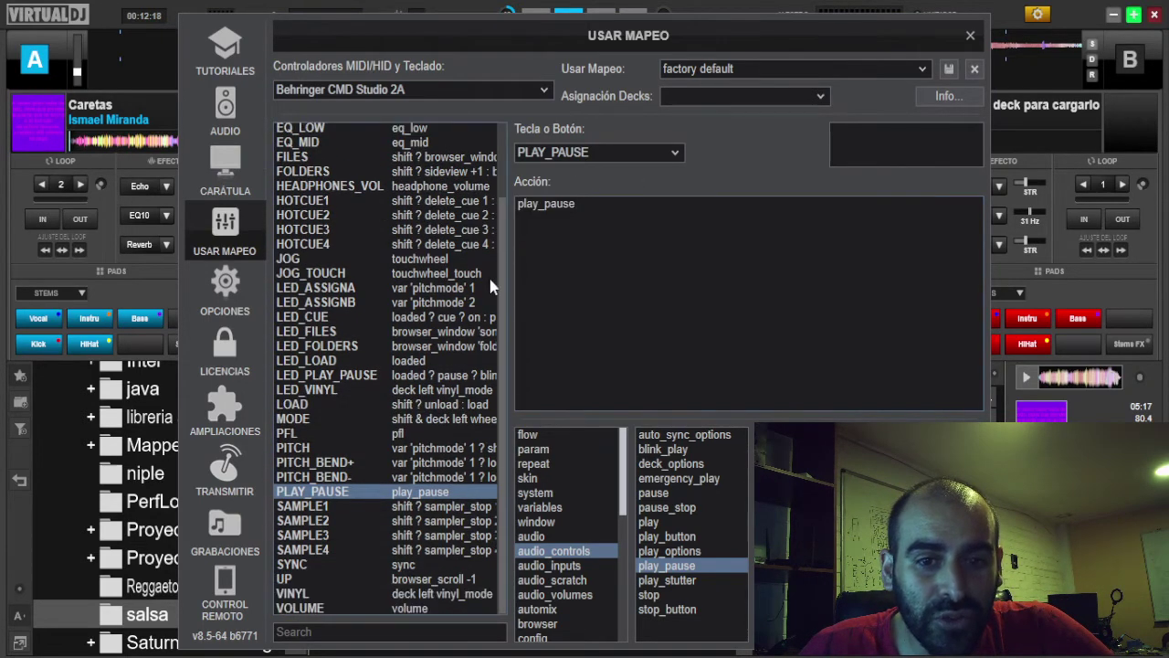
scroll(502, 240, up, 3)
scroll(501, 239, down, 2)
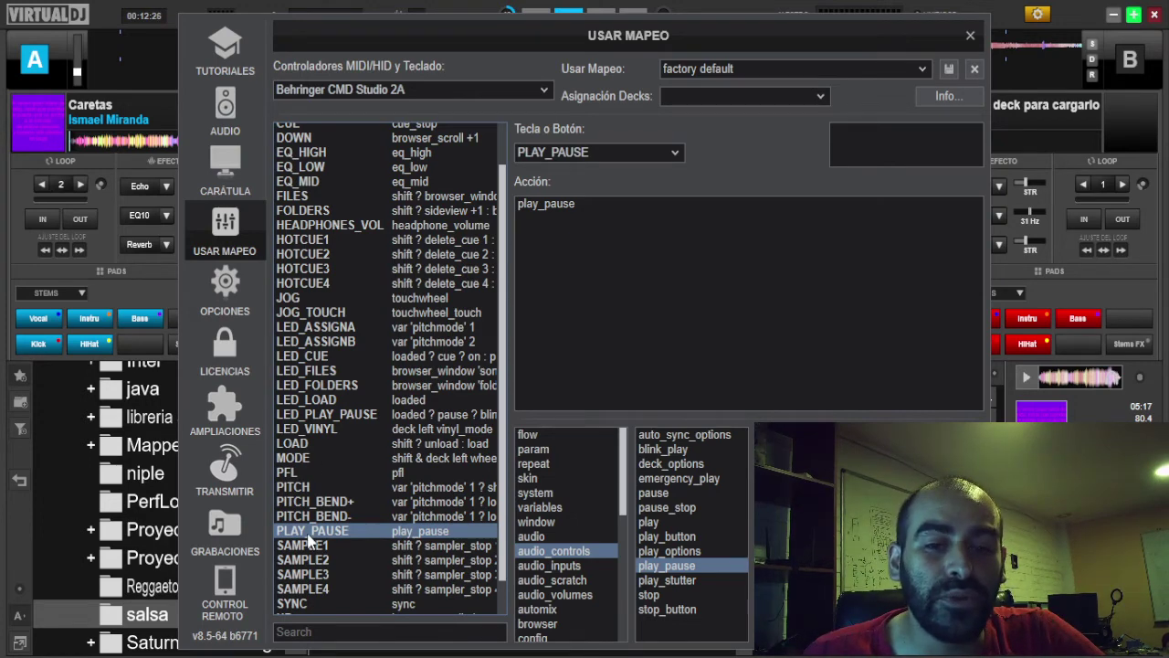
drag(595, 209, 513, 210)
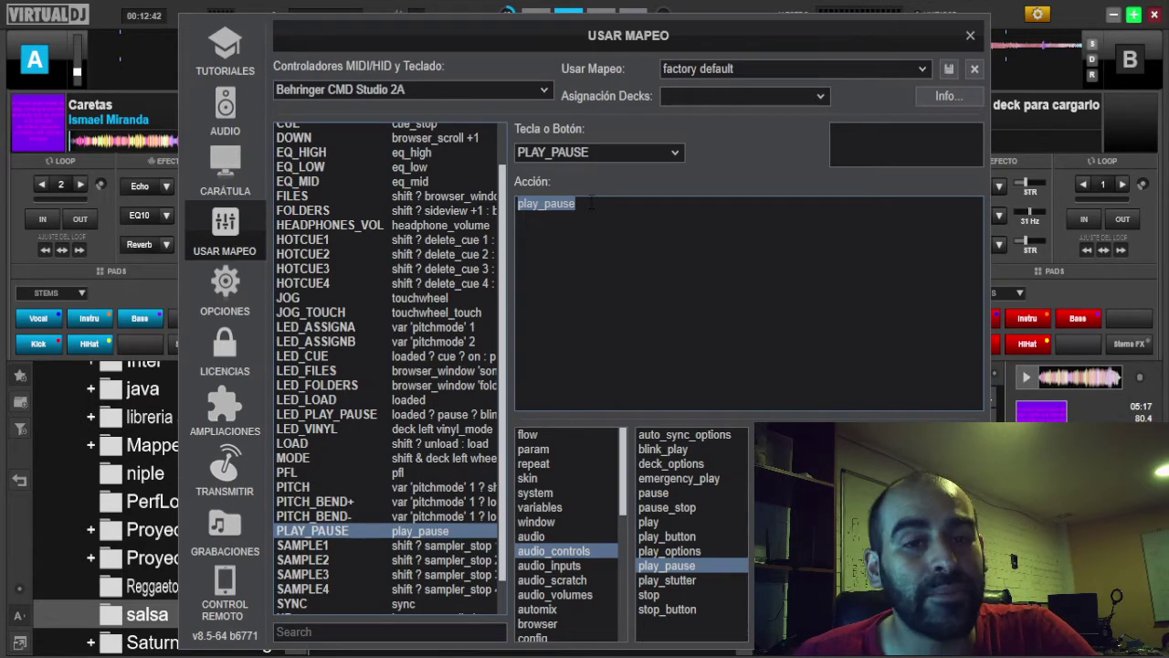
Step: Switch the controller selection back to Keyboard and review the B key's action
click(547, 89)
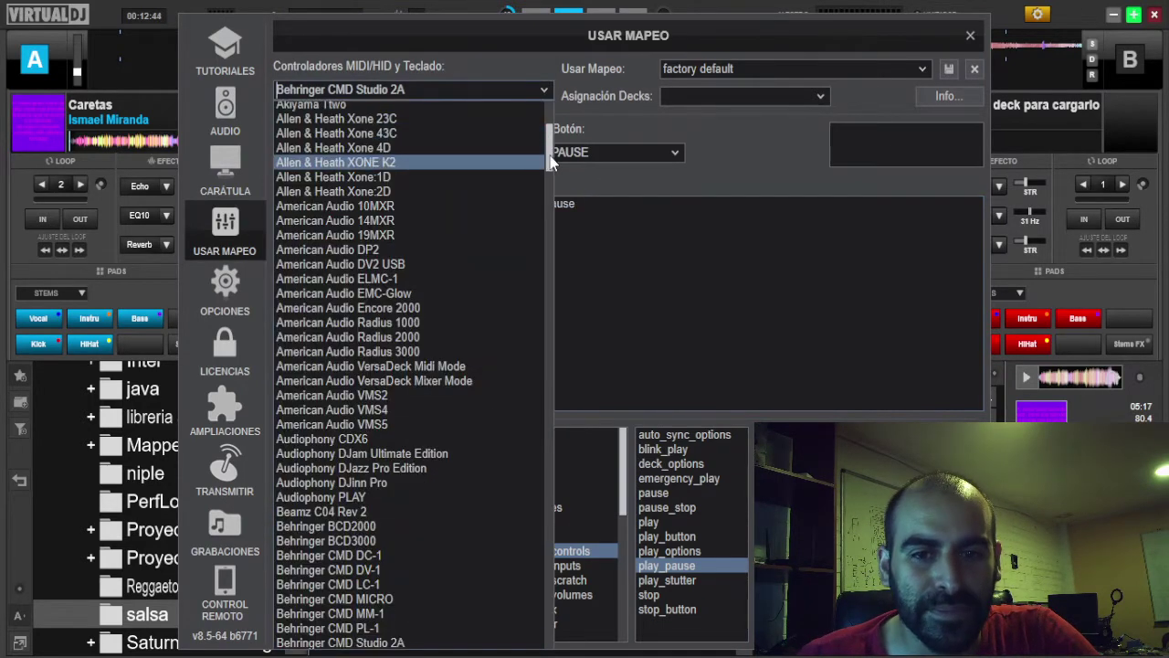
scroll(450, 105, up, 6)
click(356, 122)
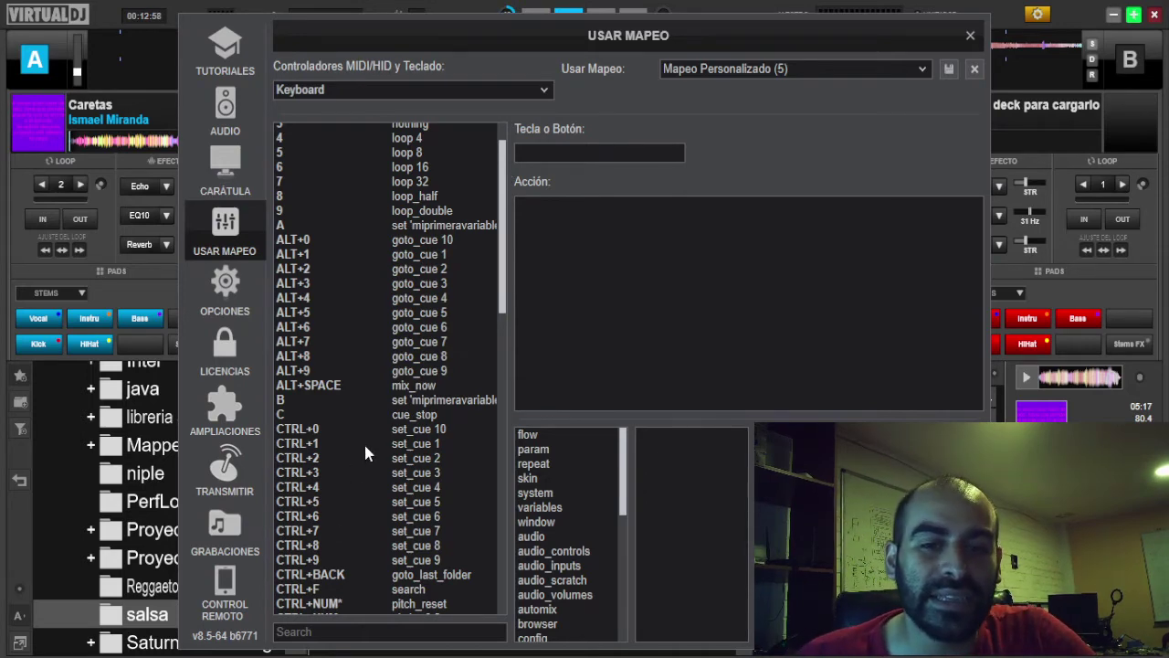
click(398, 401)
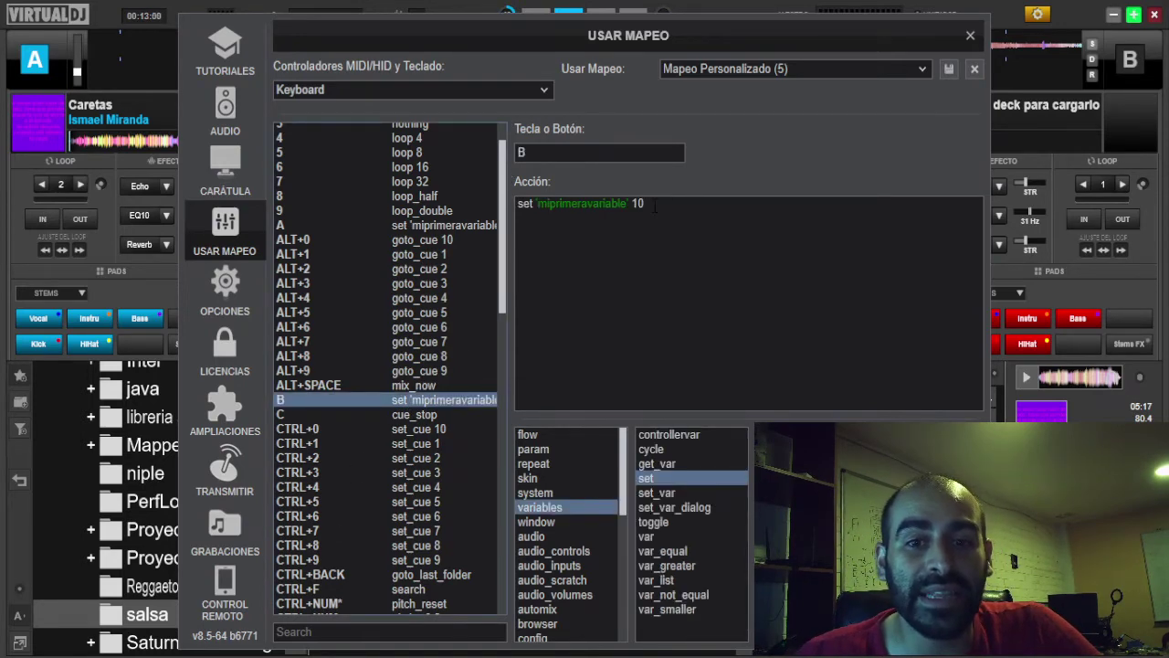
Step: Add a $ prefix to the variable name in the J key's action so it reads cycle '$miterceravariable' 10
drag(502, 263, 491, 447)
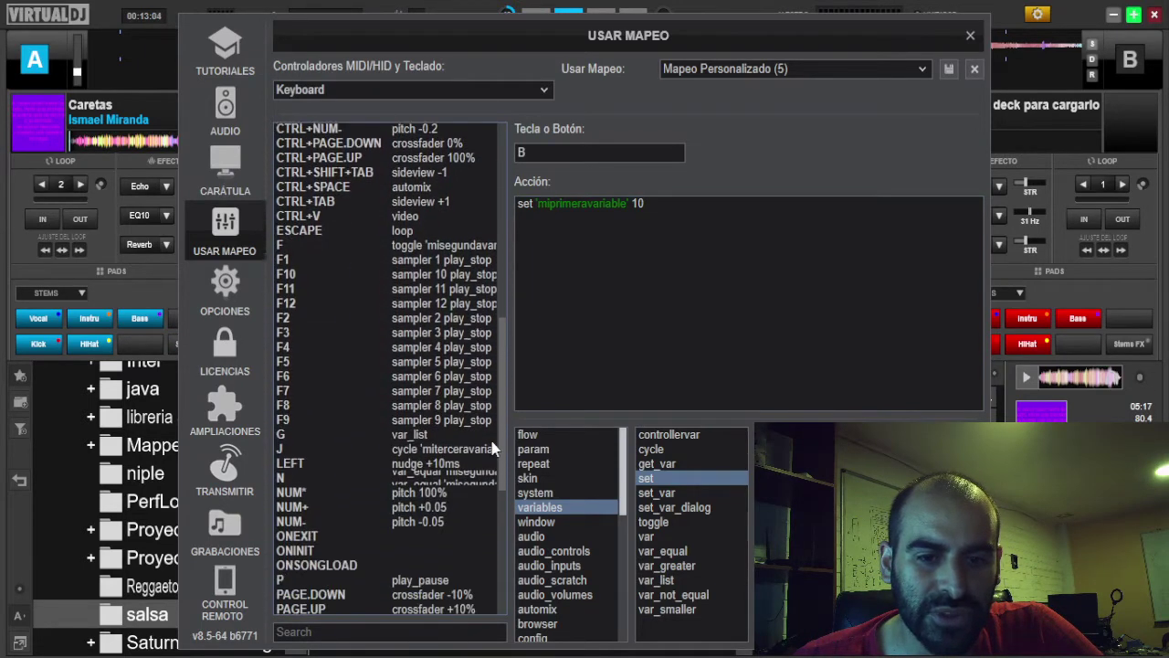
scroll(492, 448, down, 1)
click(470, 405)
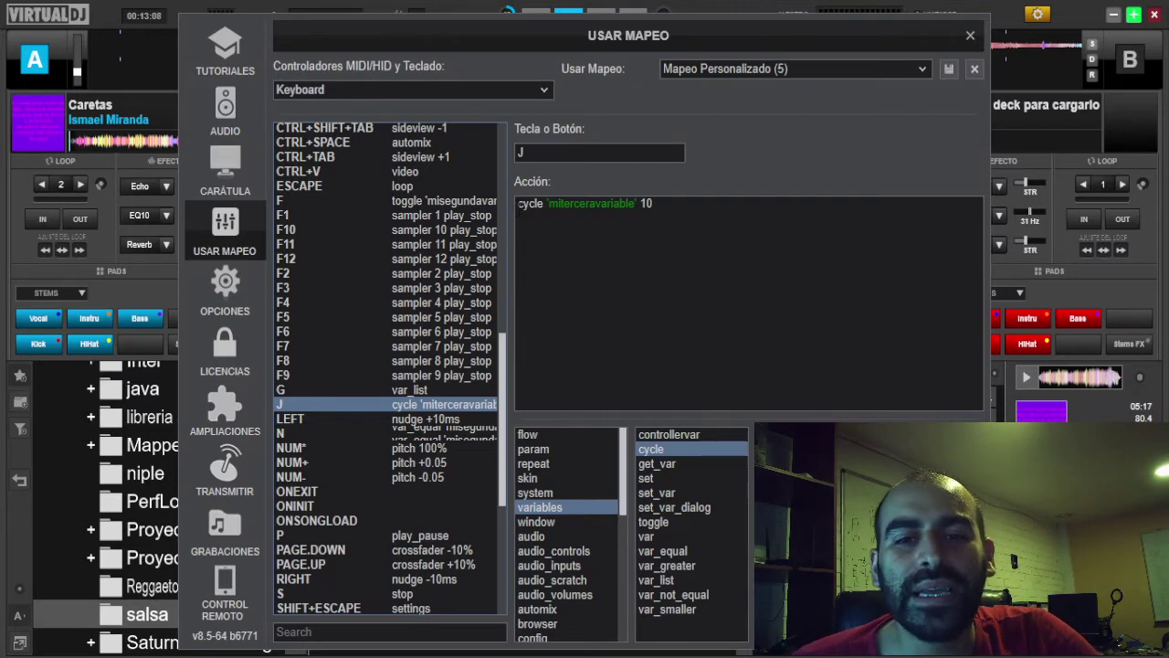
drag(517, 203, 759, 195)
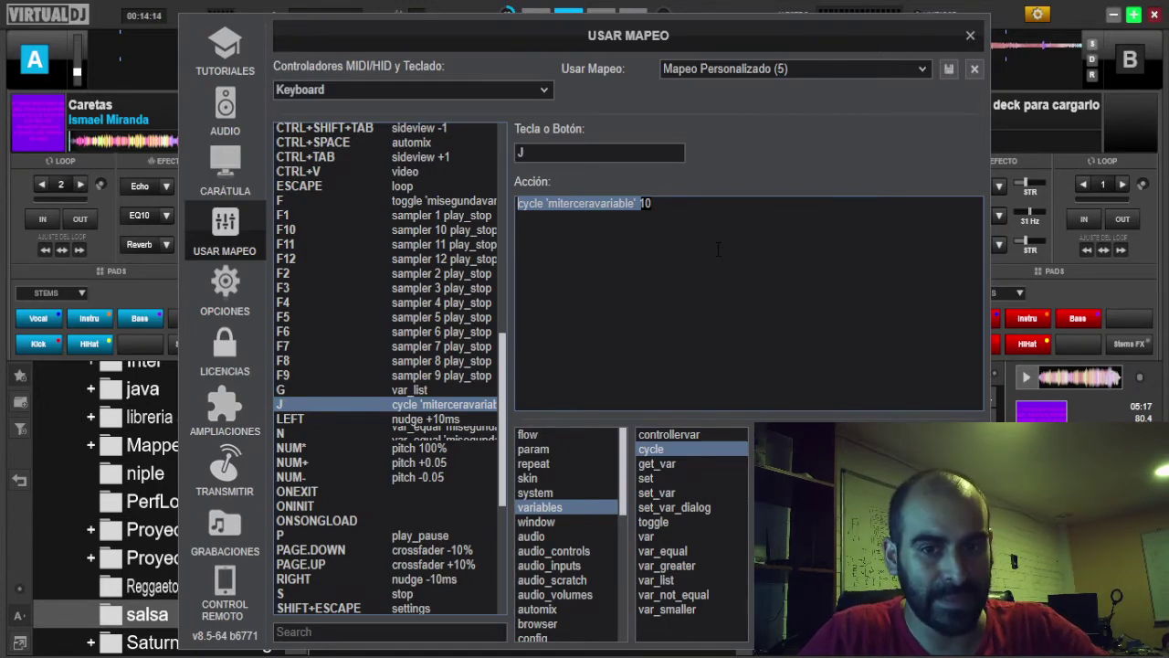
click(750, 274)
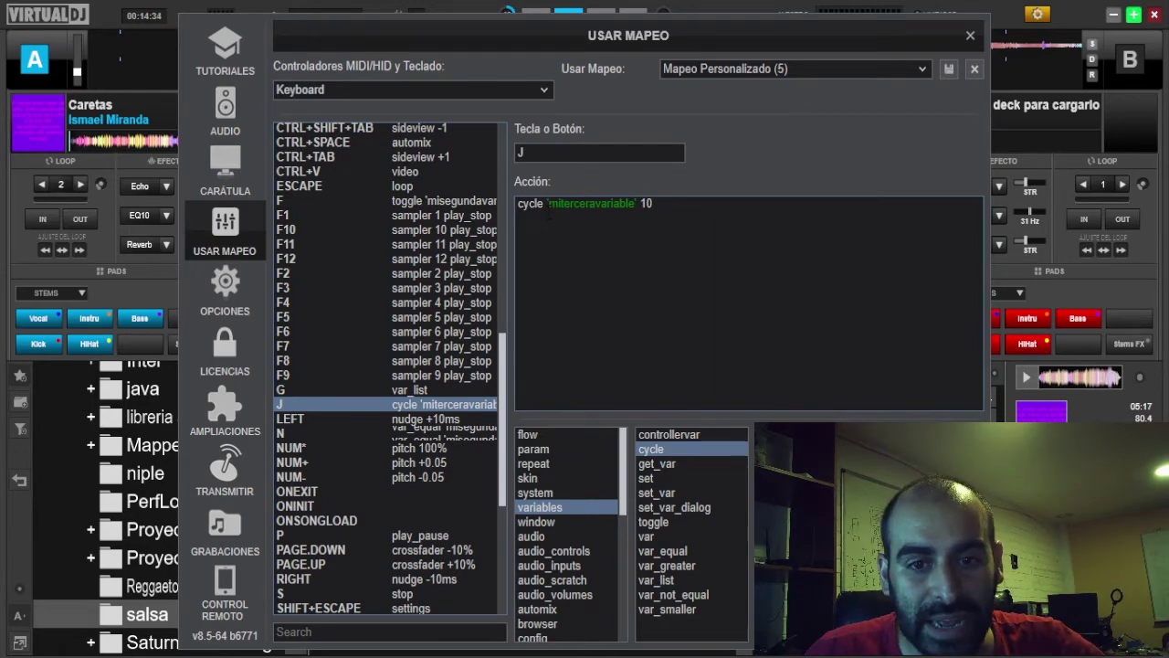
drag(548, 203, 637, 203)
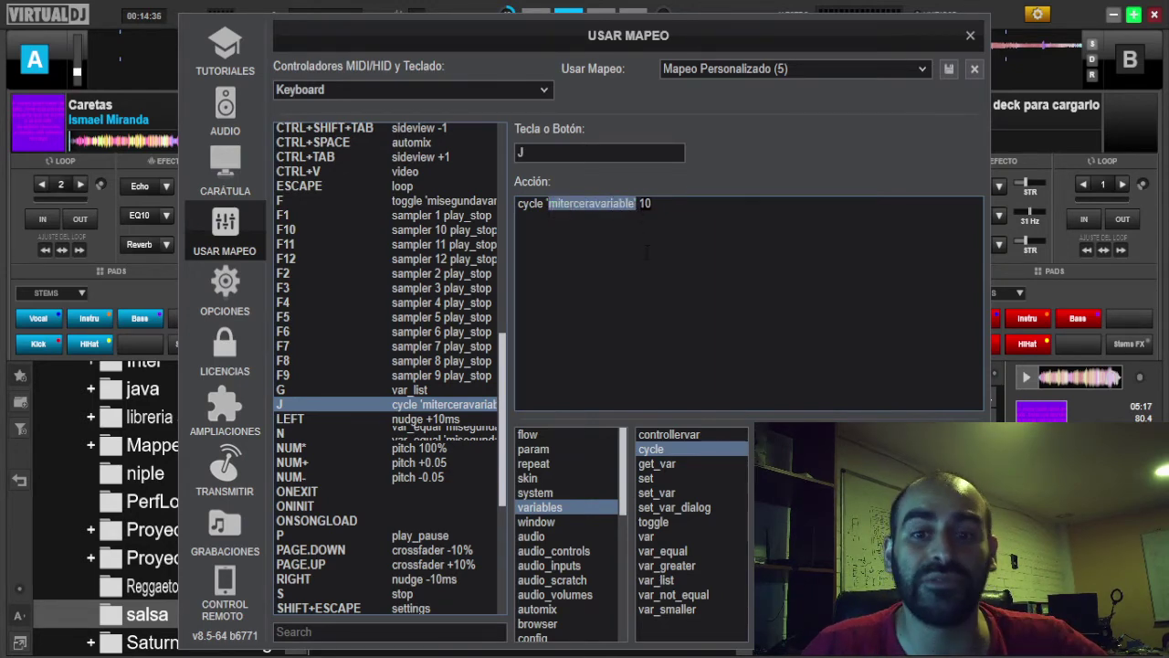
click(682, 290)
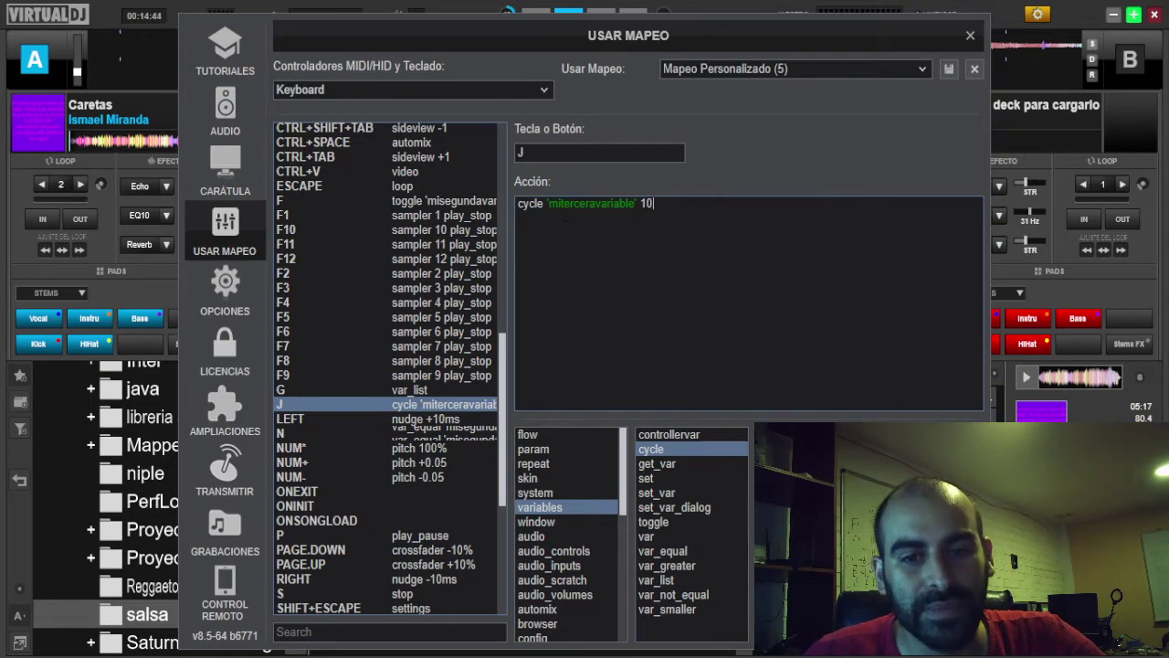
click(549, 202)
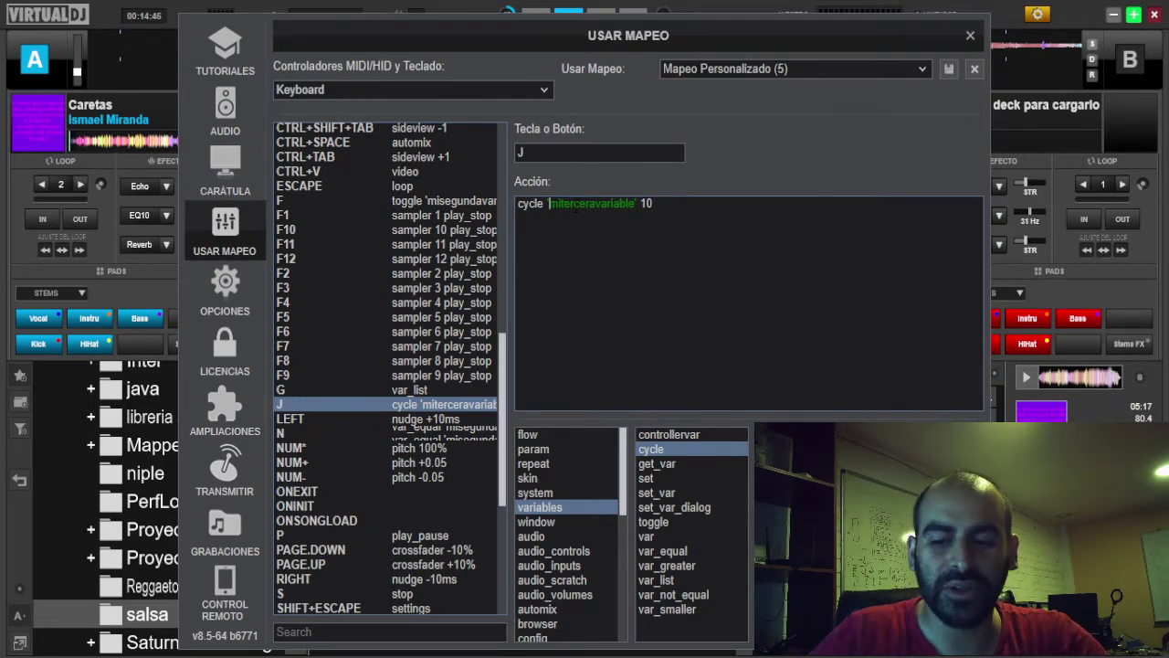
text($)
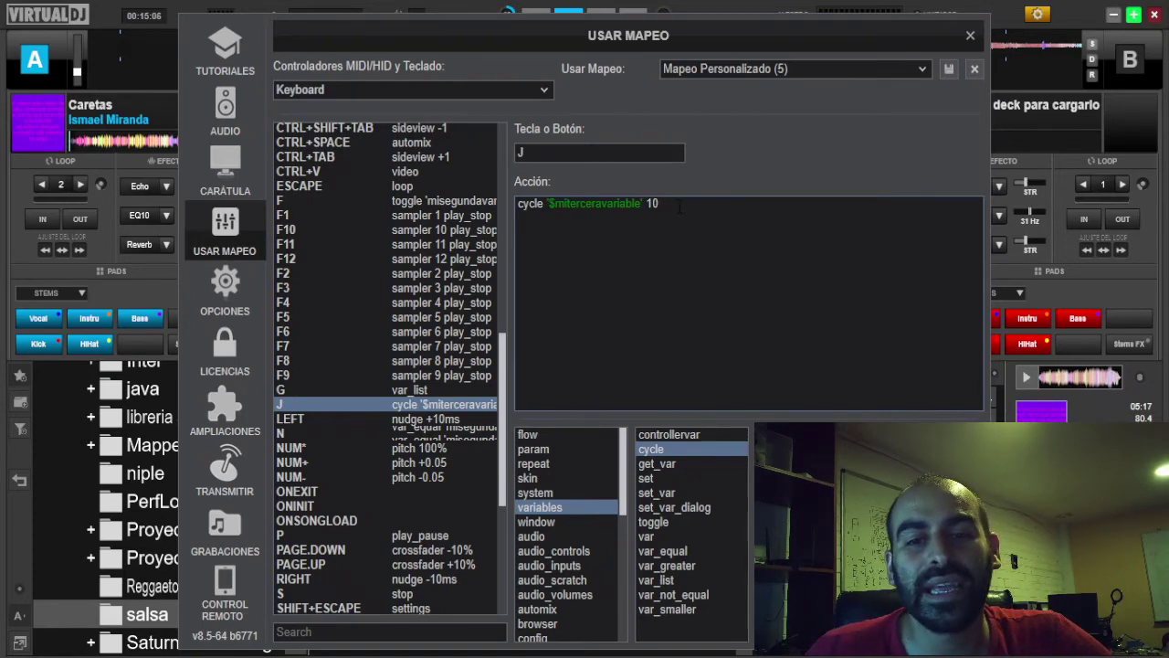
Step: Rename the variable in the J key's action to $MODO, keeping the cycle command and its count of 10
key(ctrl+a)
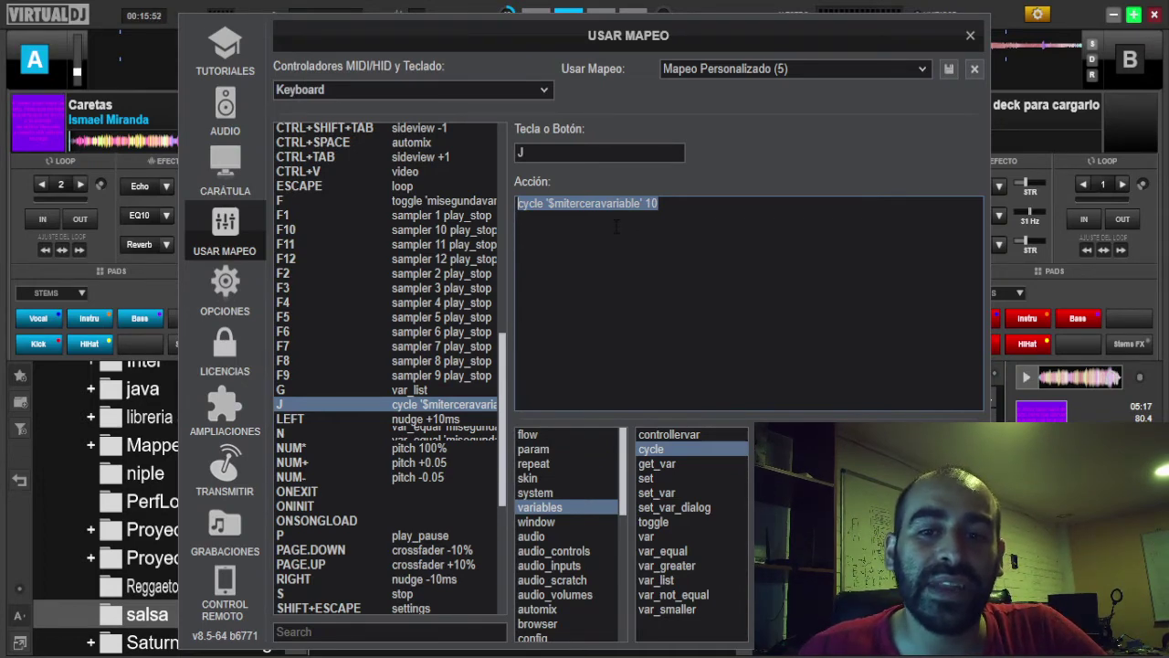
click(614, 203)
drag(548, 202, 638, 203)
click(637, 203)
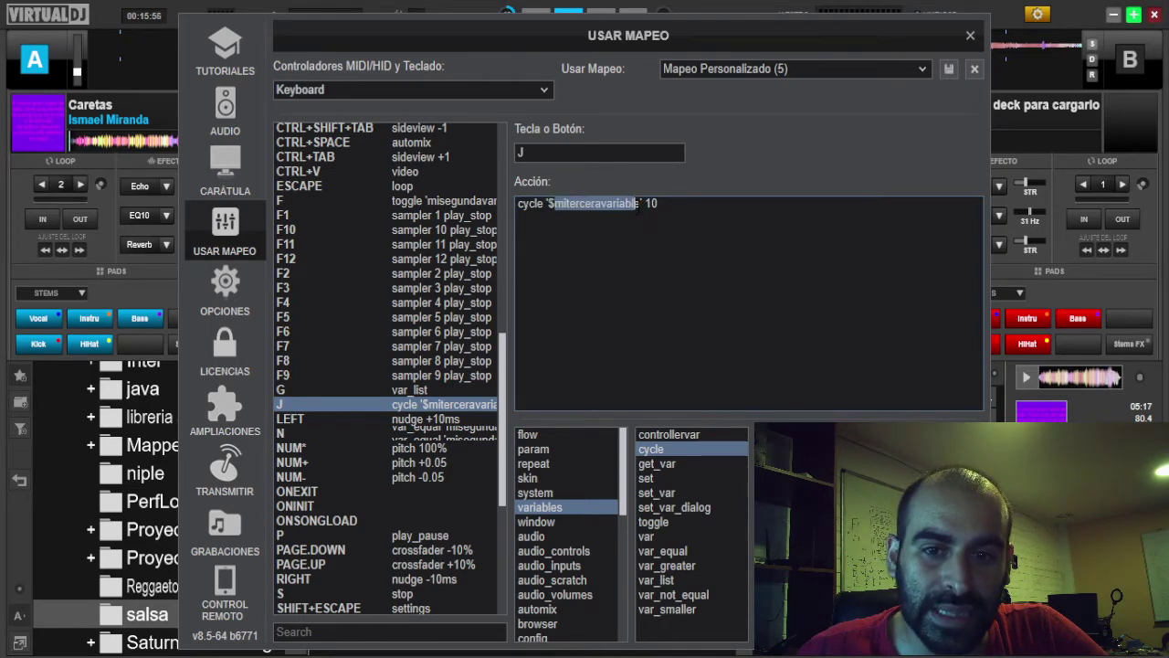
text(e '$)
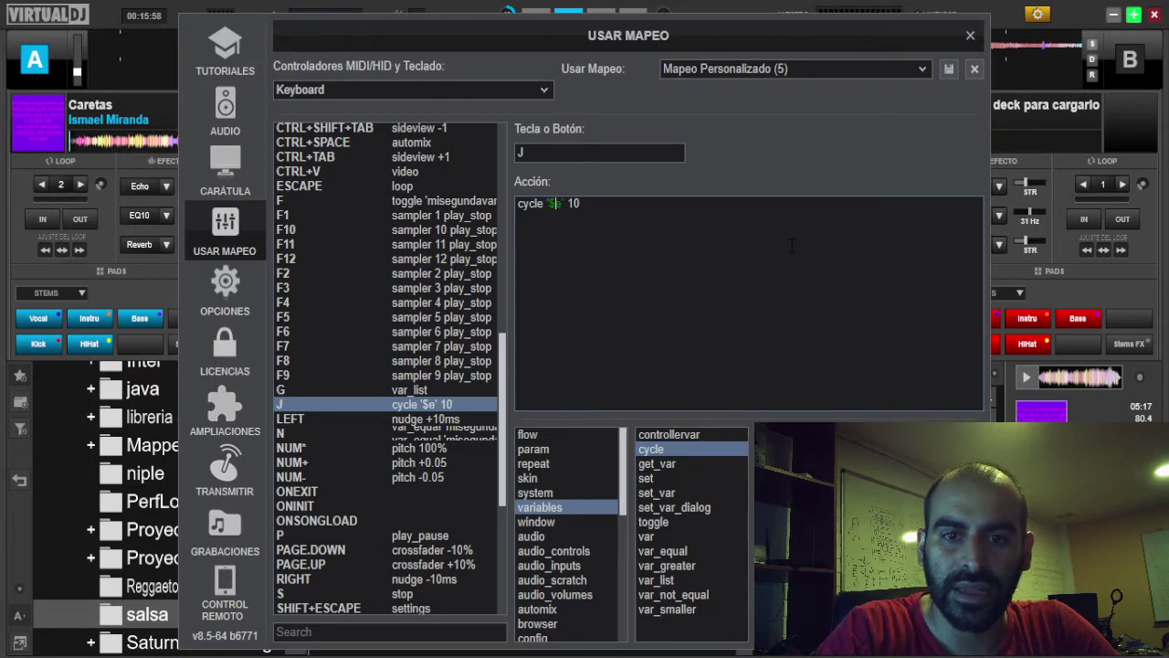
key(BackSpace)
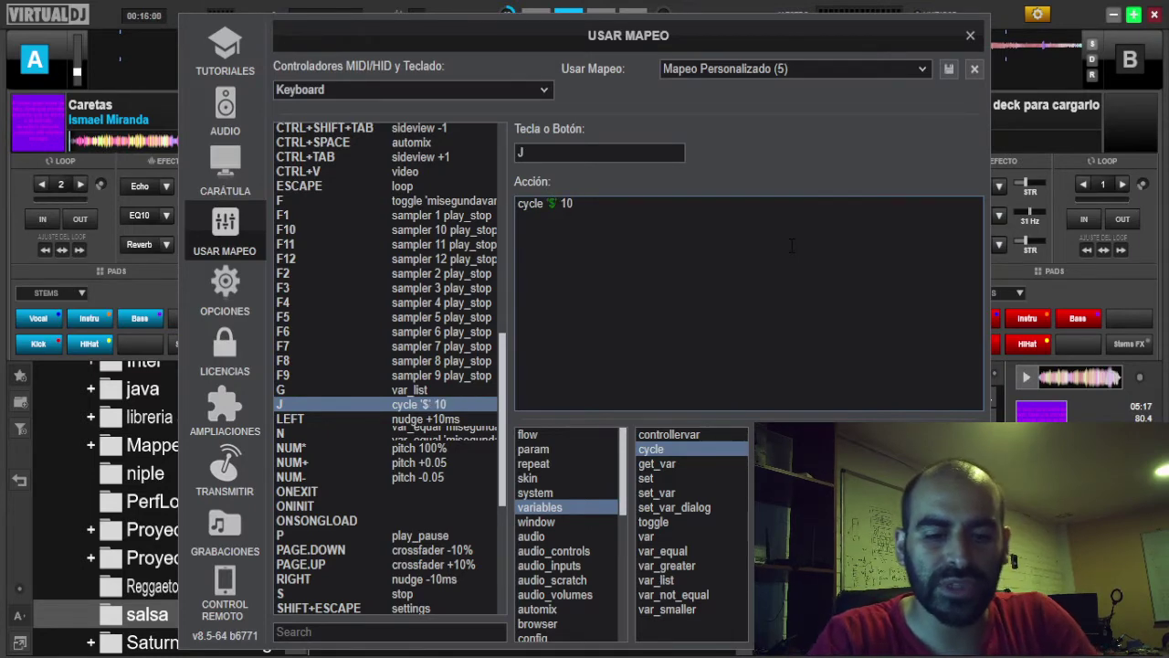
text(MODO)
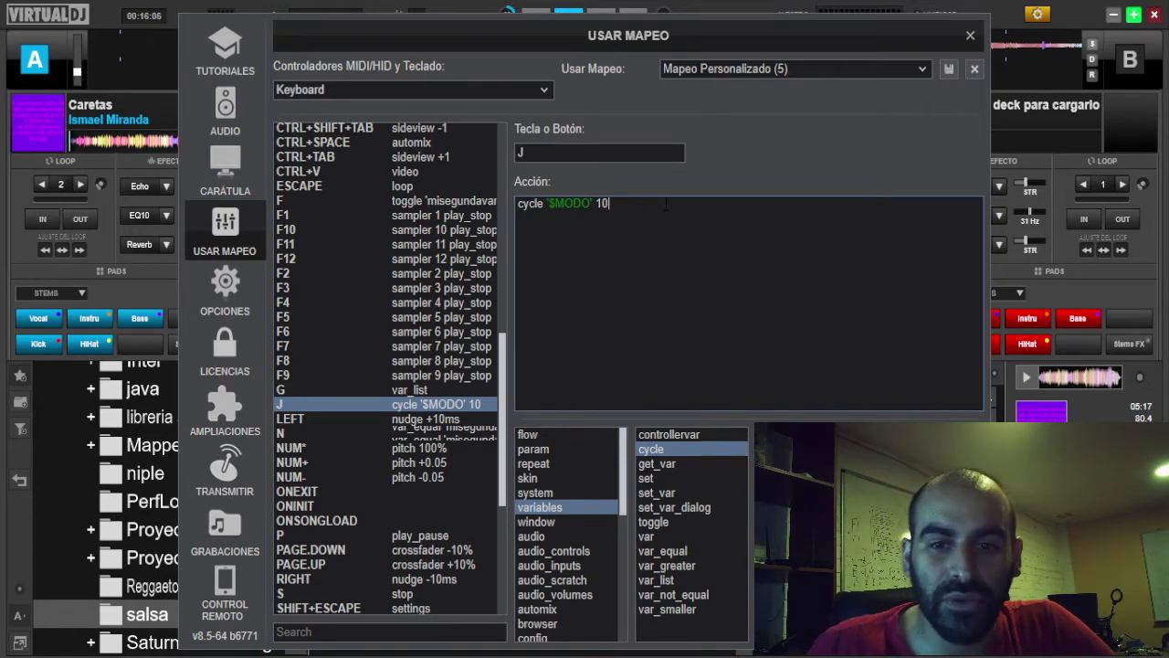
Step: Remove the count after '$MODO' in the J key's action
key(BackSpace)
key(BackSpace)
text(2)
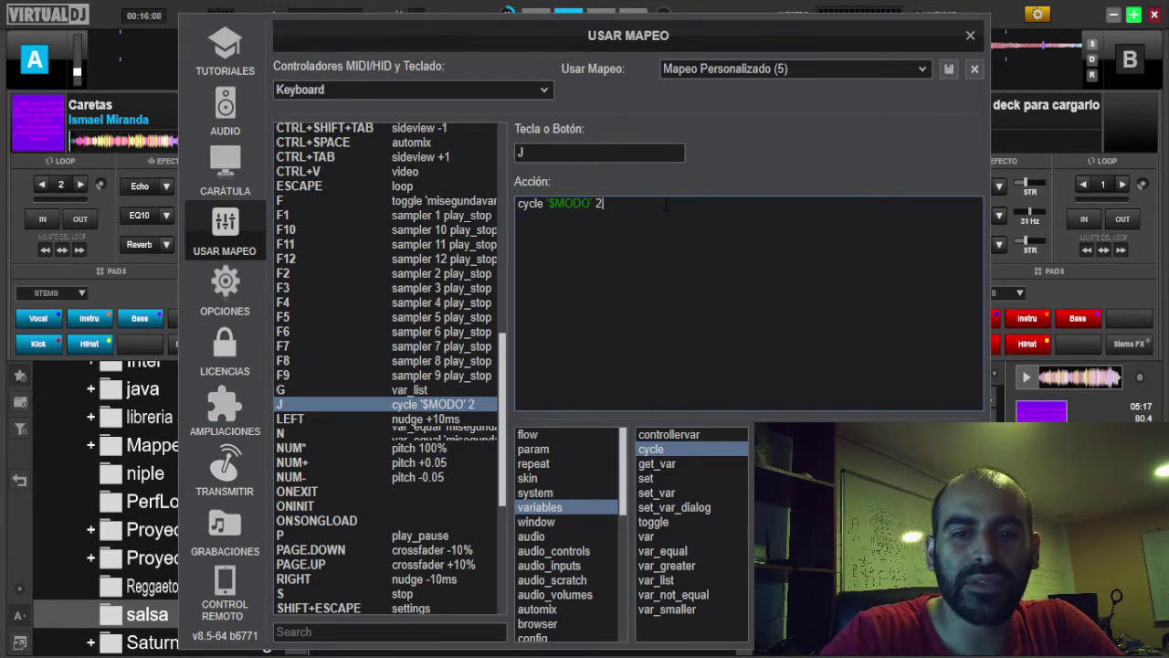
key(BackSpace)
key(BackSpace)
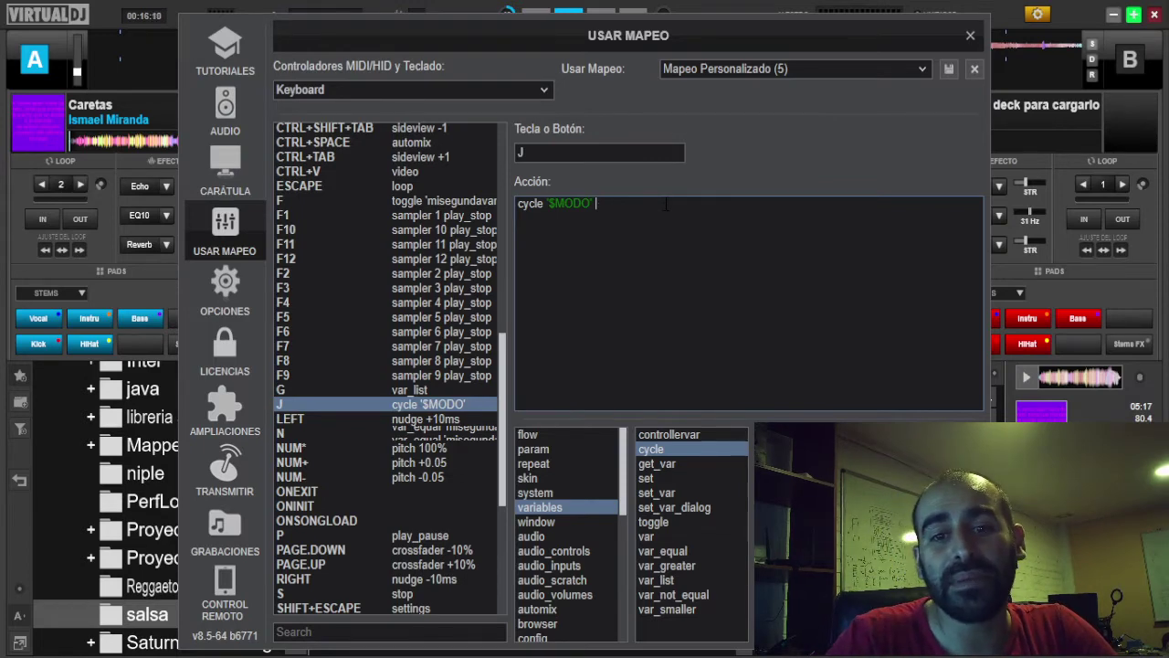
Step: Replace the cycle command in the J key's action with toggle so it reads toggle '$MODO'
key(BackSpace)
key(BackSpace)
key(BackSpace)
key(BackSpace)
key(BackSpace)
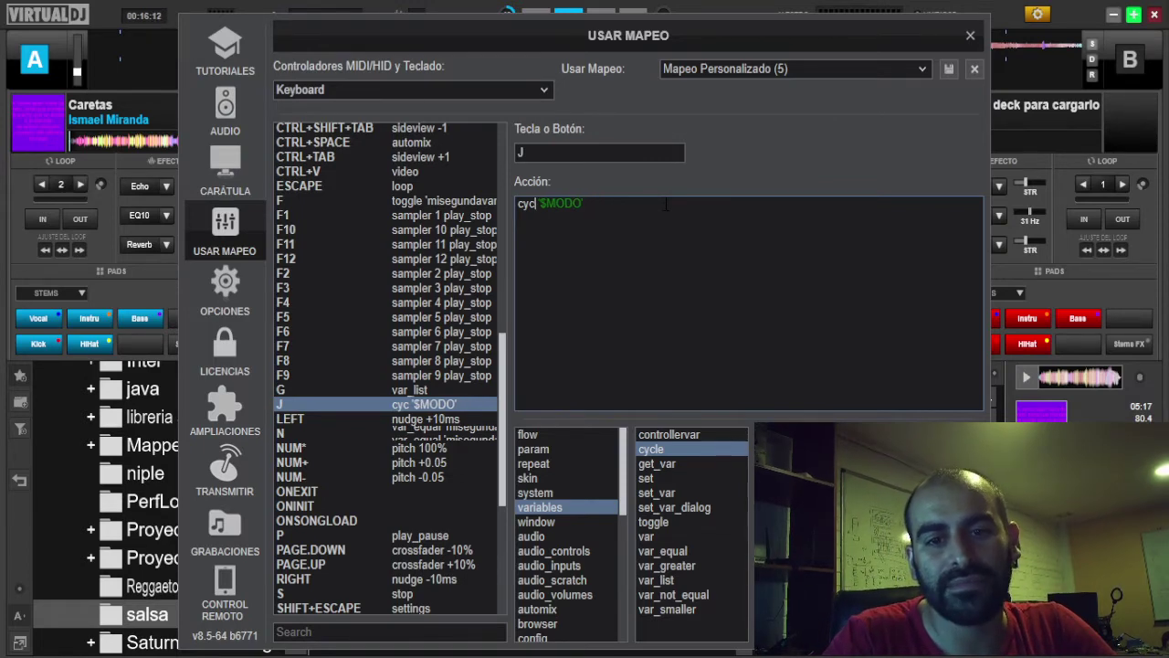
text(TOGLE)
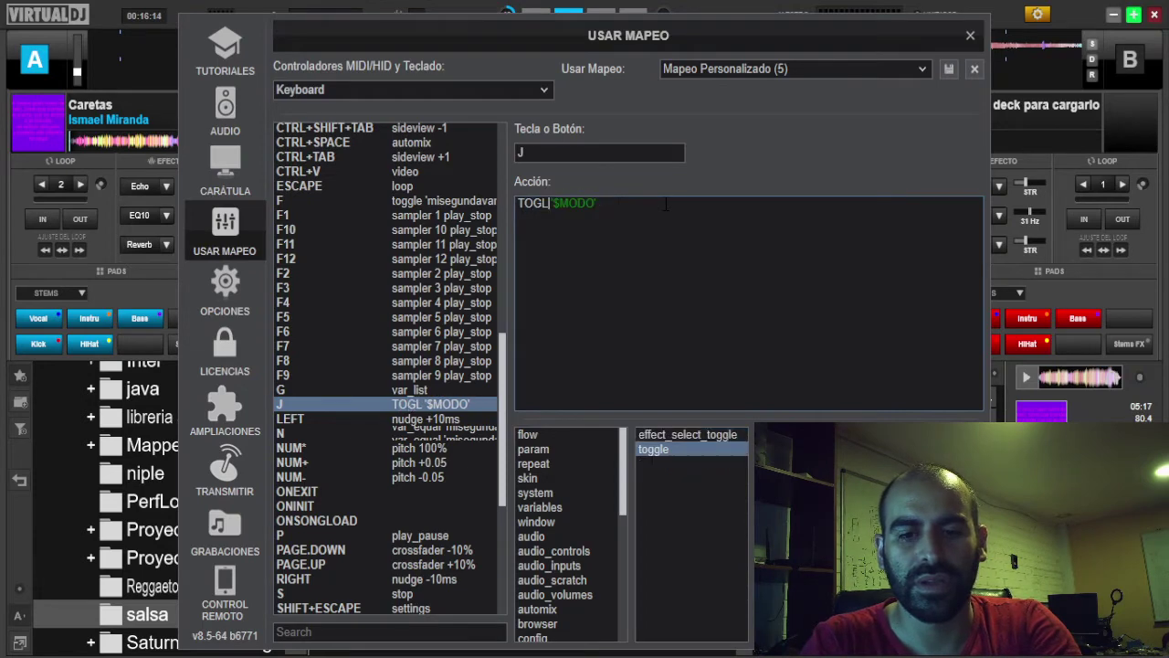
key(BackSpace)
key(BackSpace)
key(BackSpace)
key(BackSpace)
key(BackSpace)
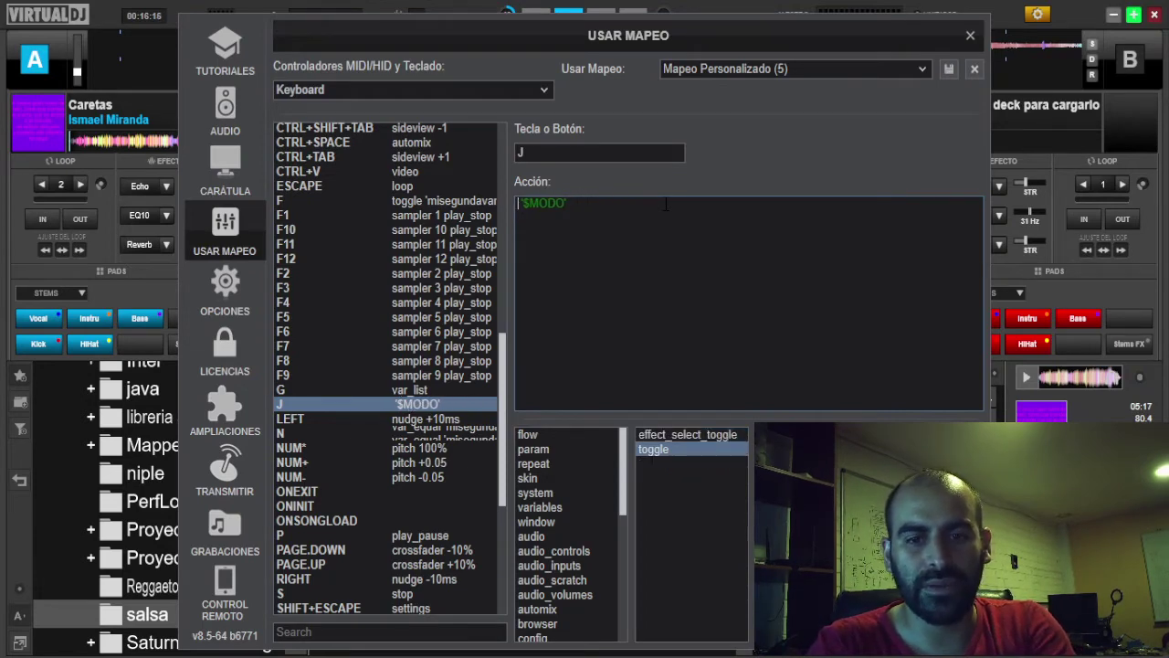
text(toggle)
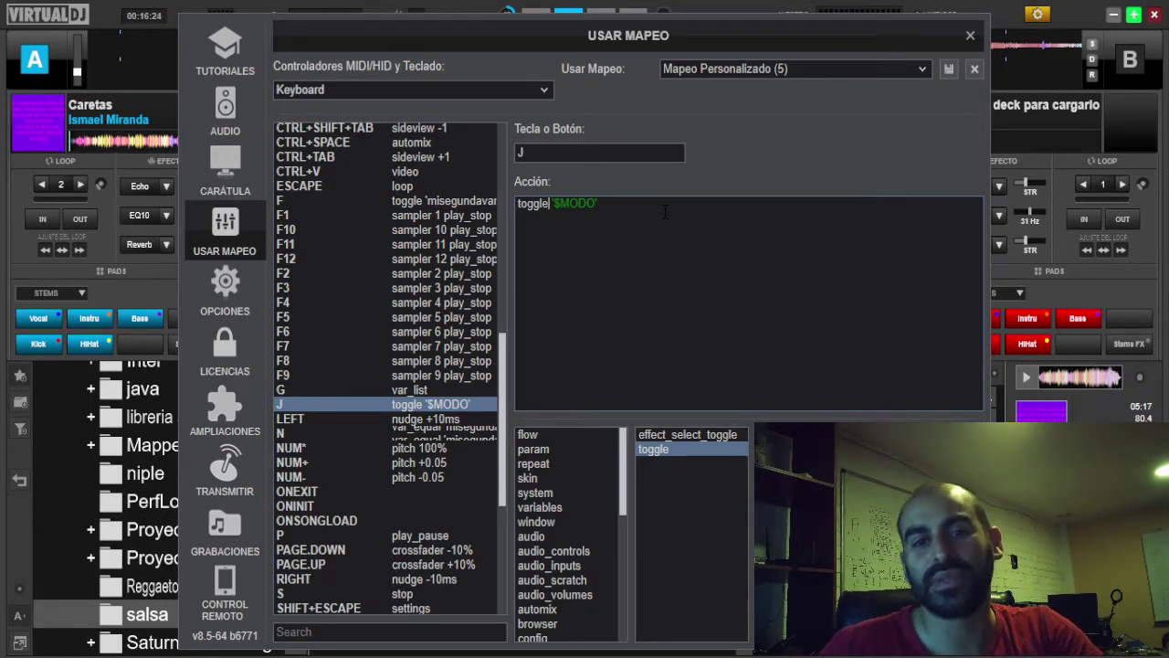
Step: Duplicate the toggle '$MODO' command onto a second line of the J key's action
click(673, 212)
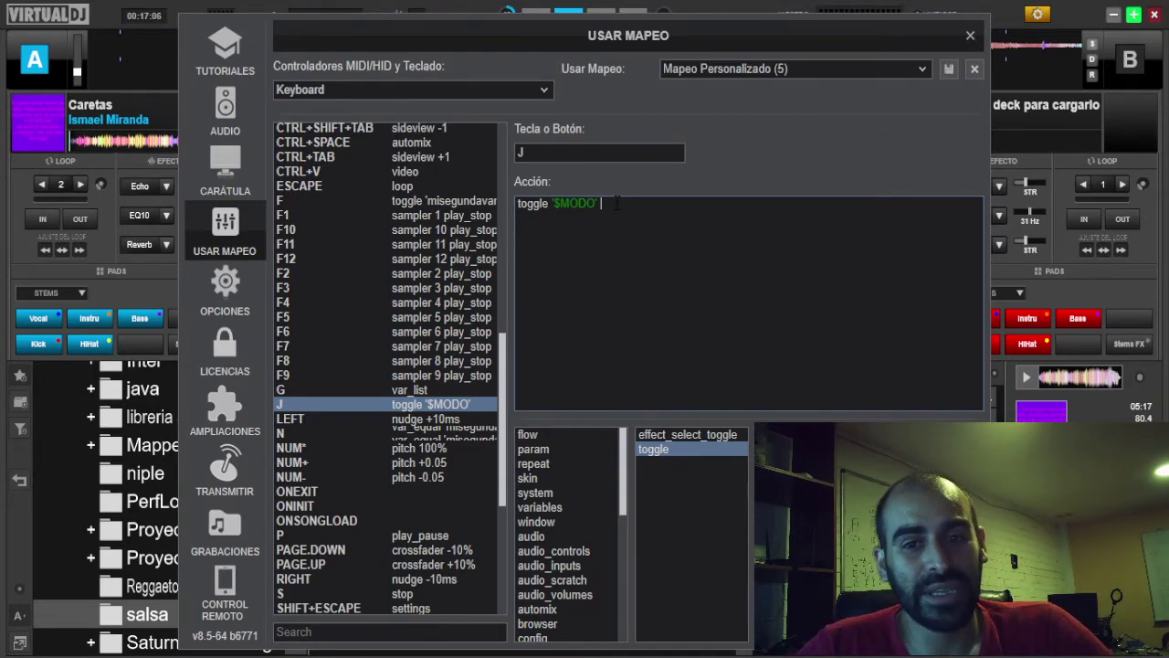
click(555, 203)
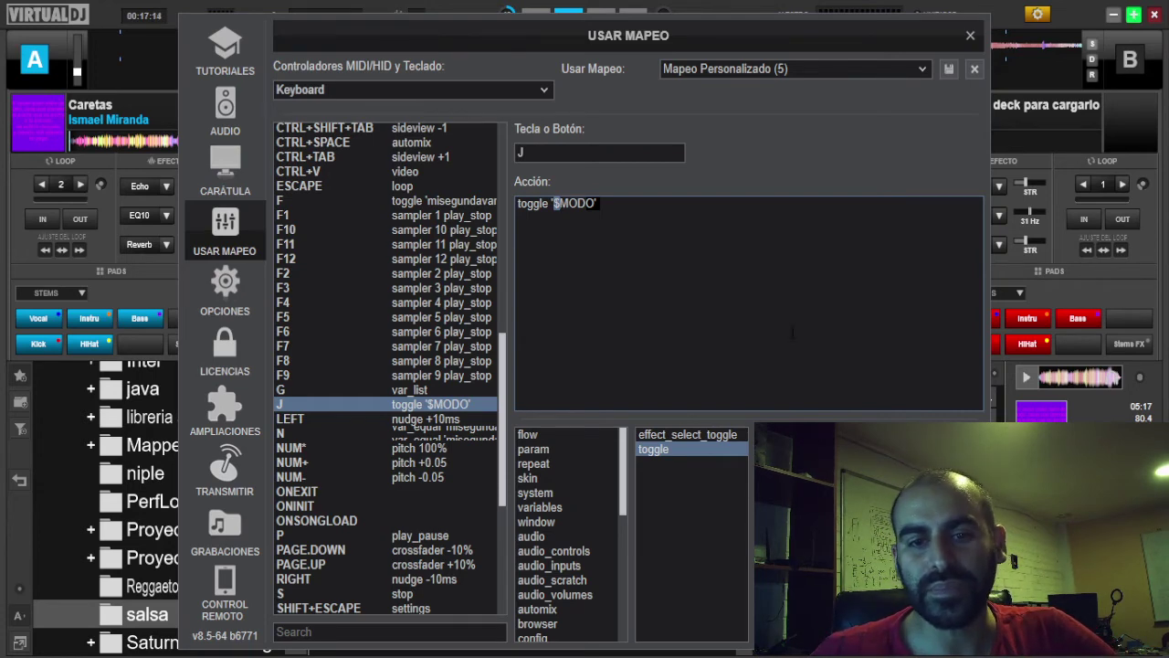
click(758, 287)
drag(621, 211, 519, 205)
click(627, 212)
key(ctrl+a)
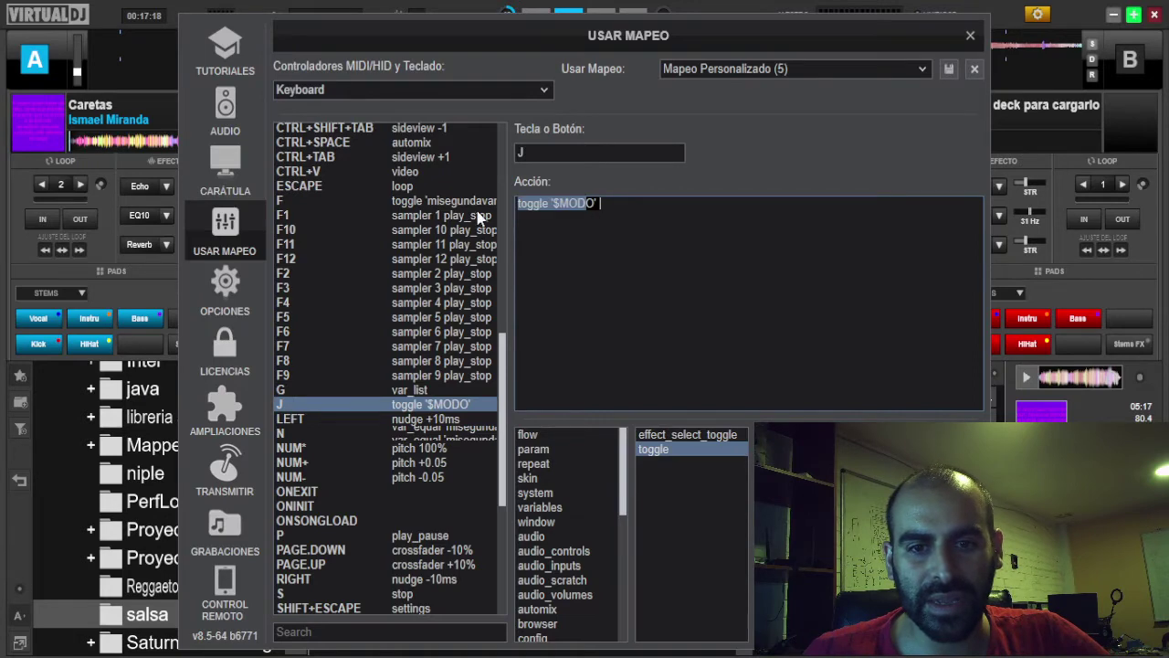
click(631, 212)
drag(630, 212, 517, 210)
key(ctrl+c)
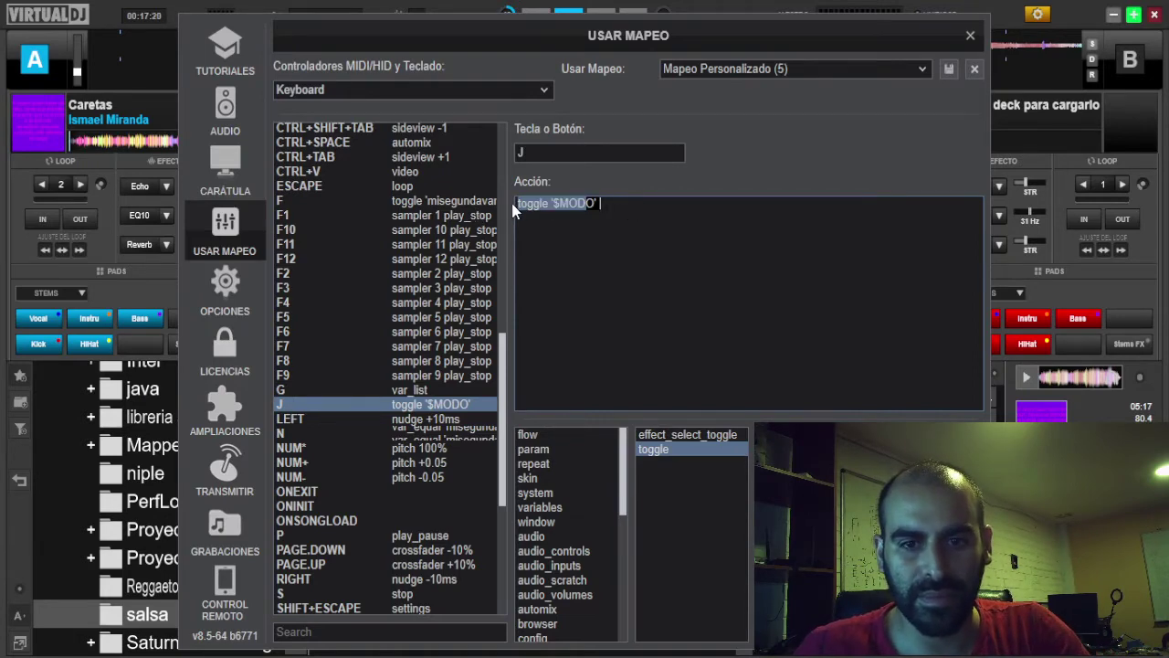
click(594, 217)
key(Return)
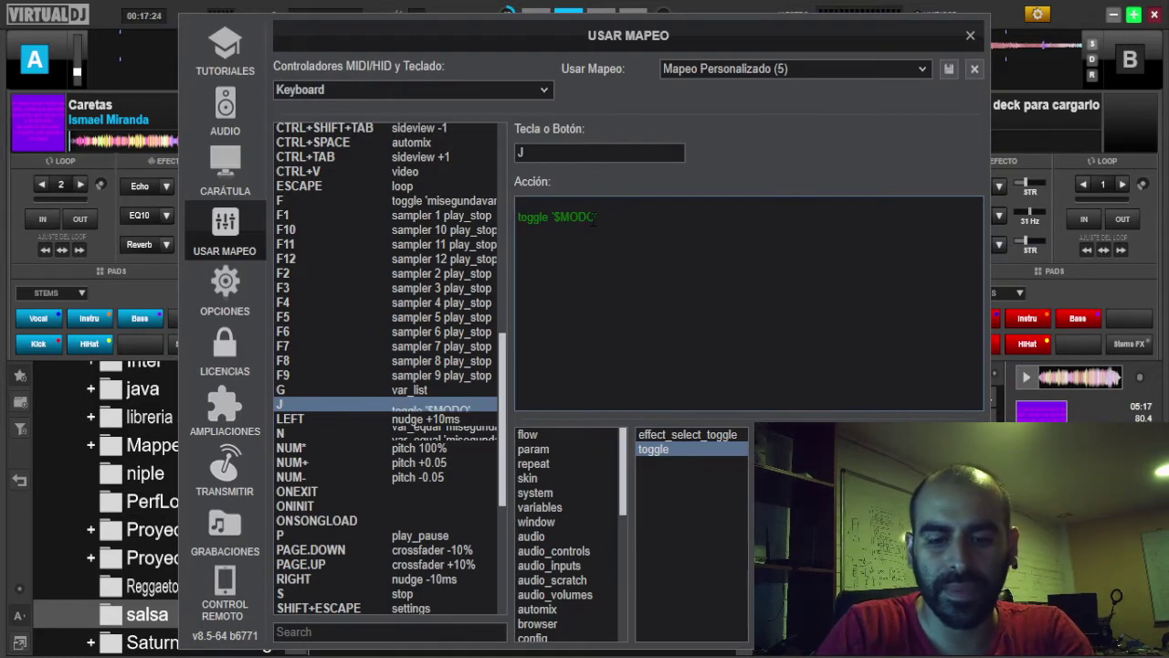
key(ctrl+v)
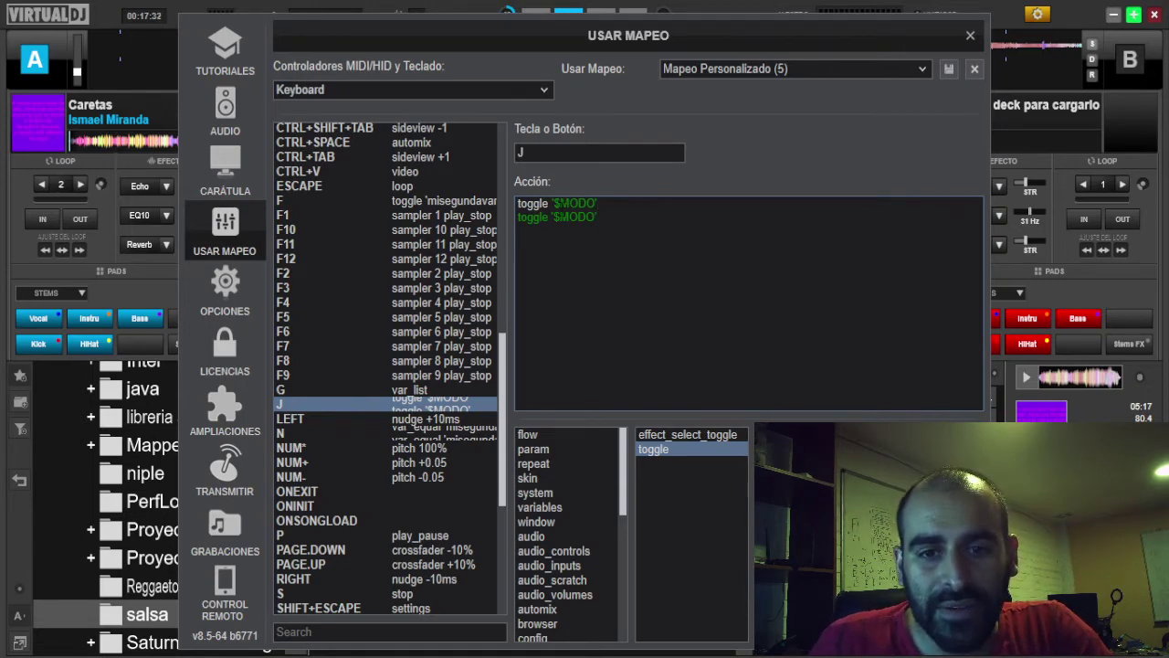
Step: Remove the $ from the first line so it reads toggle 'MODO', and compare it with the second line
click(560, 204)
key(Delete)
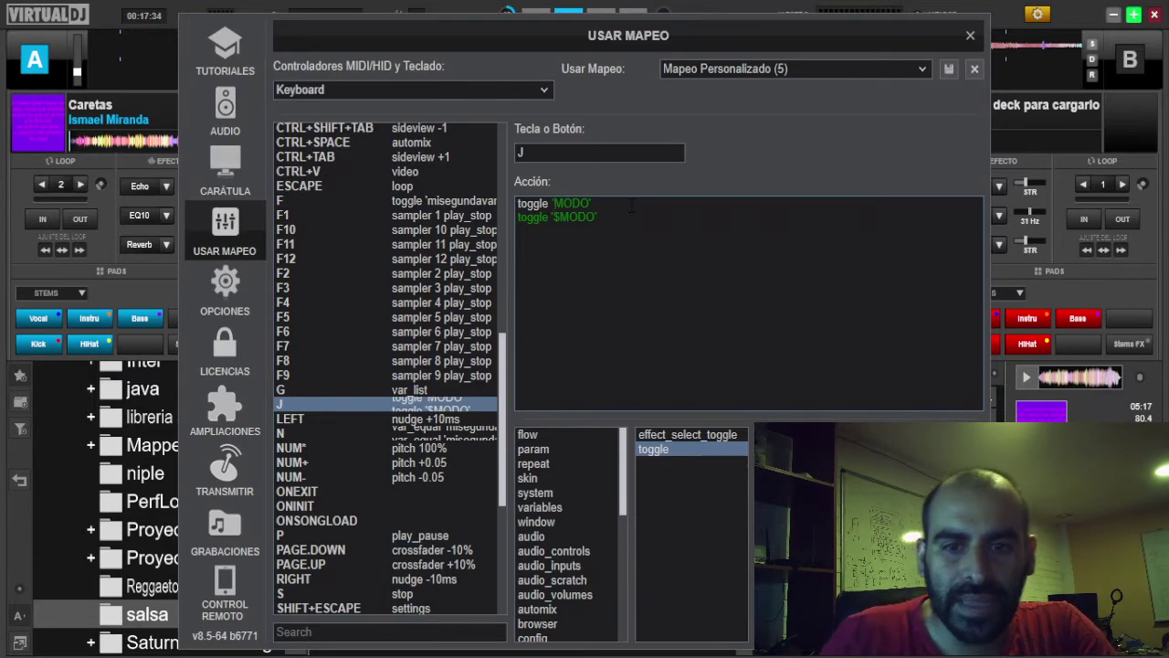
drag(517, 203, 591, 203)
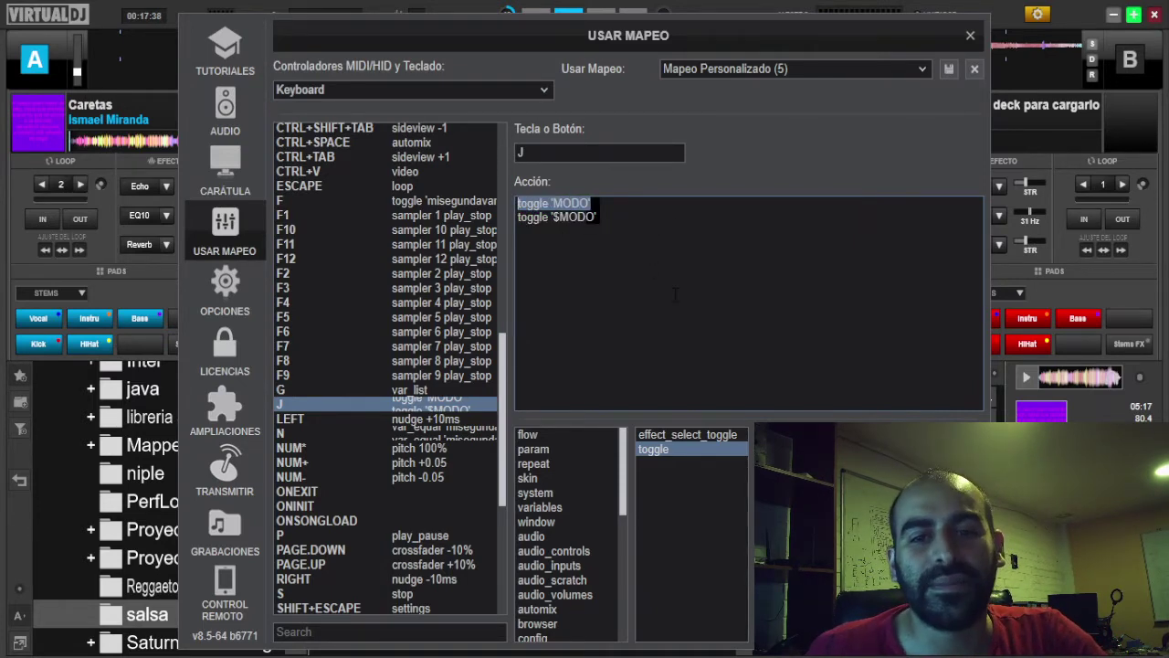
click(633, 240)
drag(517, 217, 587, 218)
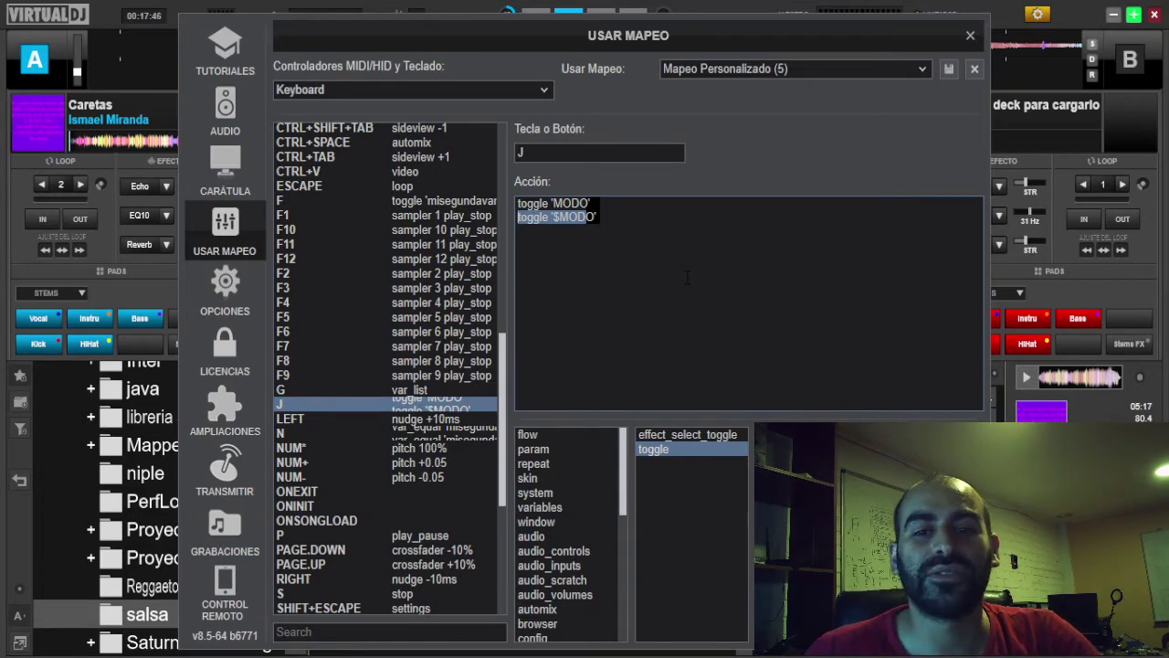
click(639, 221)
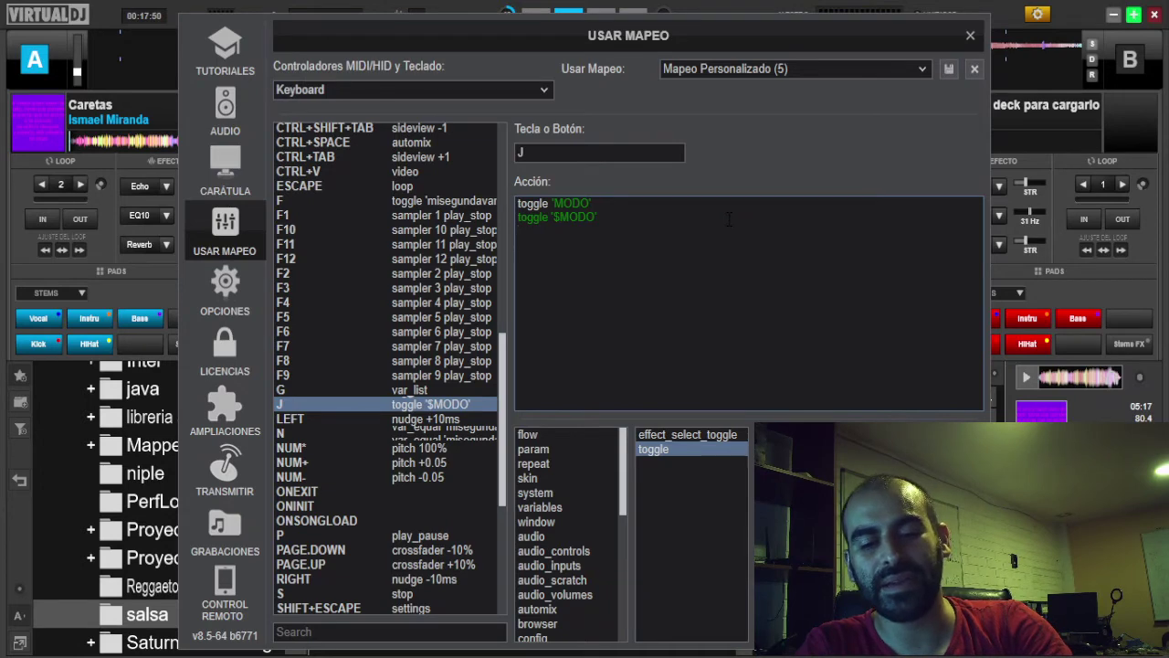
key(ctrl+v)
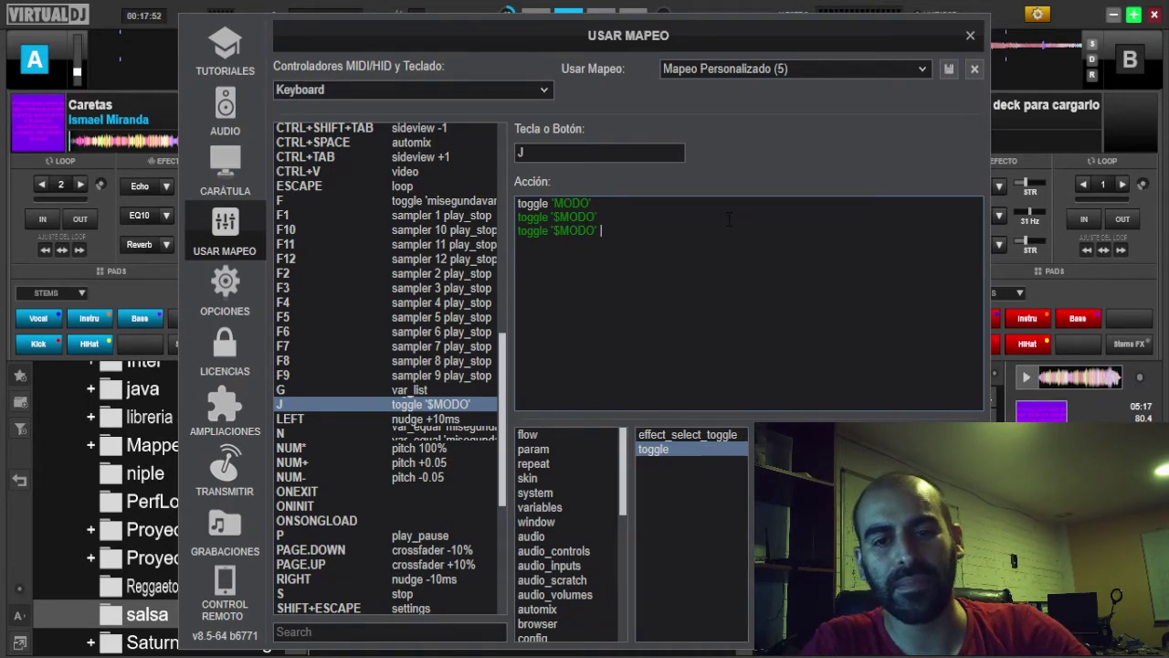
key(Left)
key(Left)
key(Left)
key(Left)
key(Left)
key(Left)
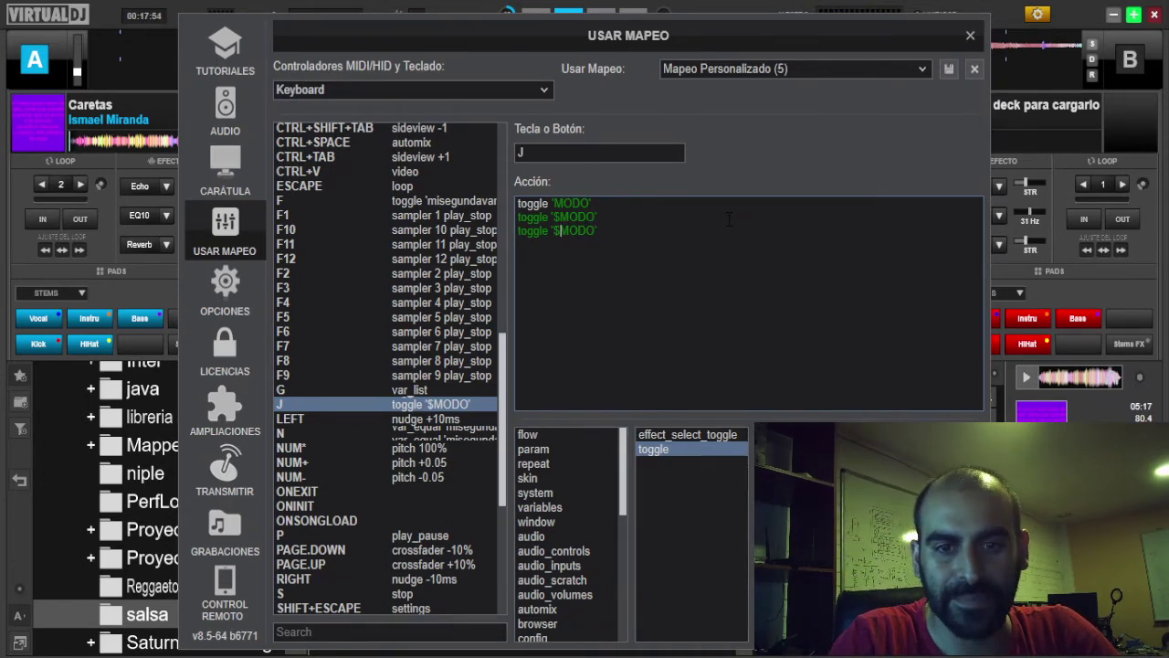
drag(615, 235, 519, 230)
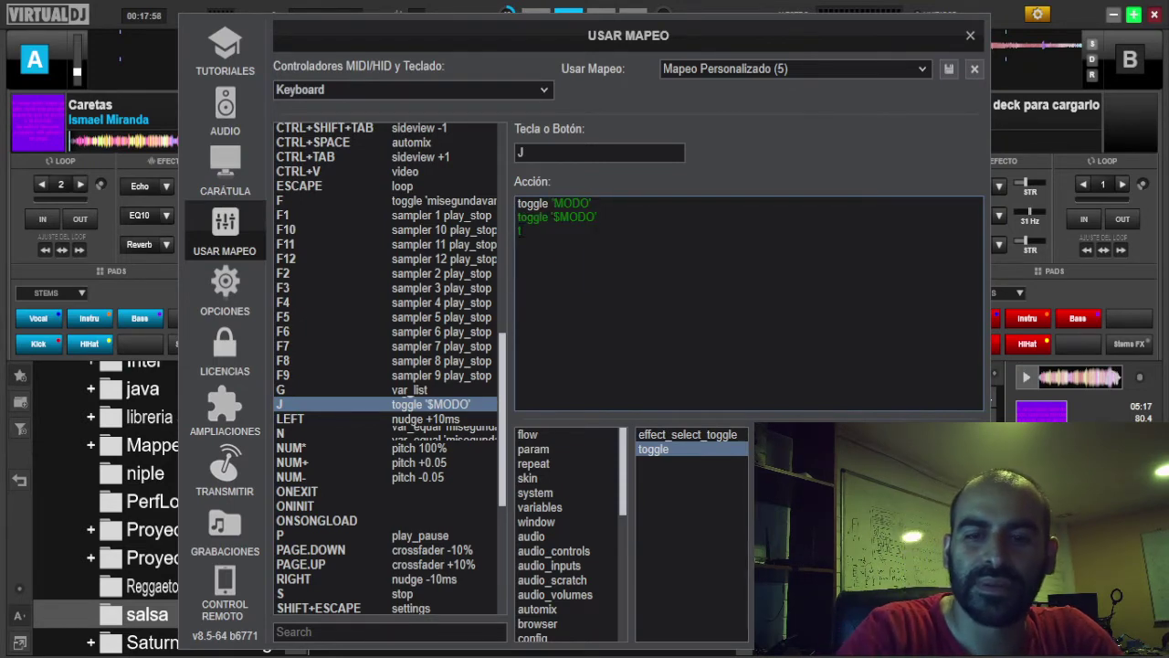
key(BackSpace)
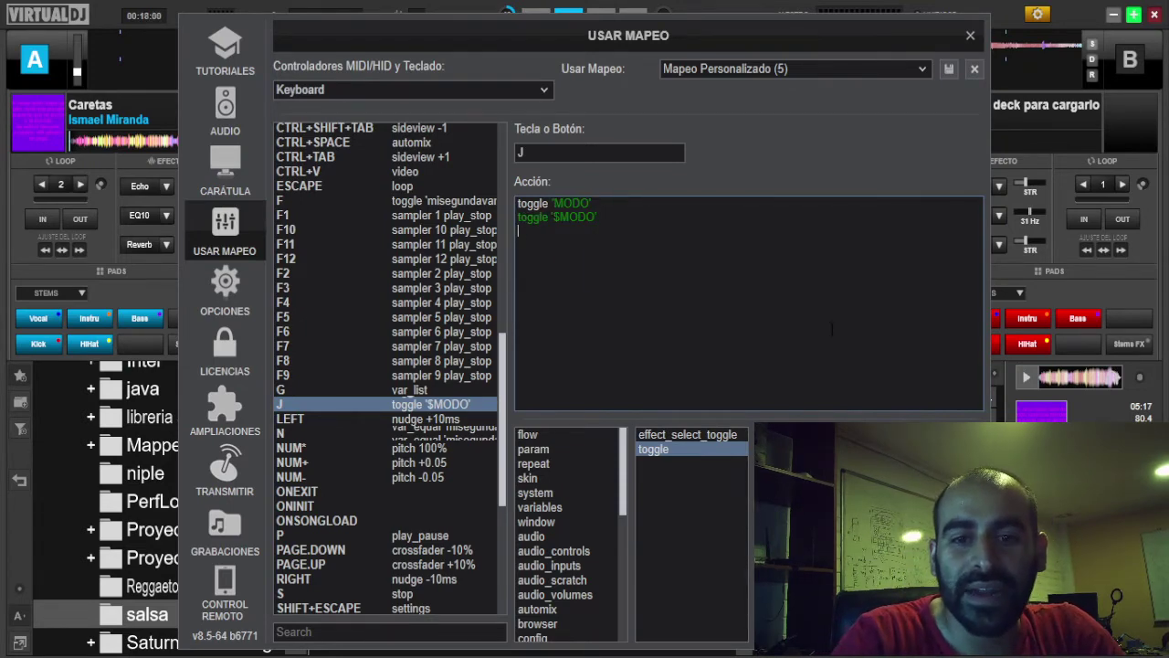
key(BackSpace)
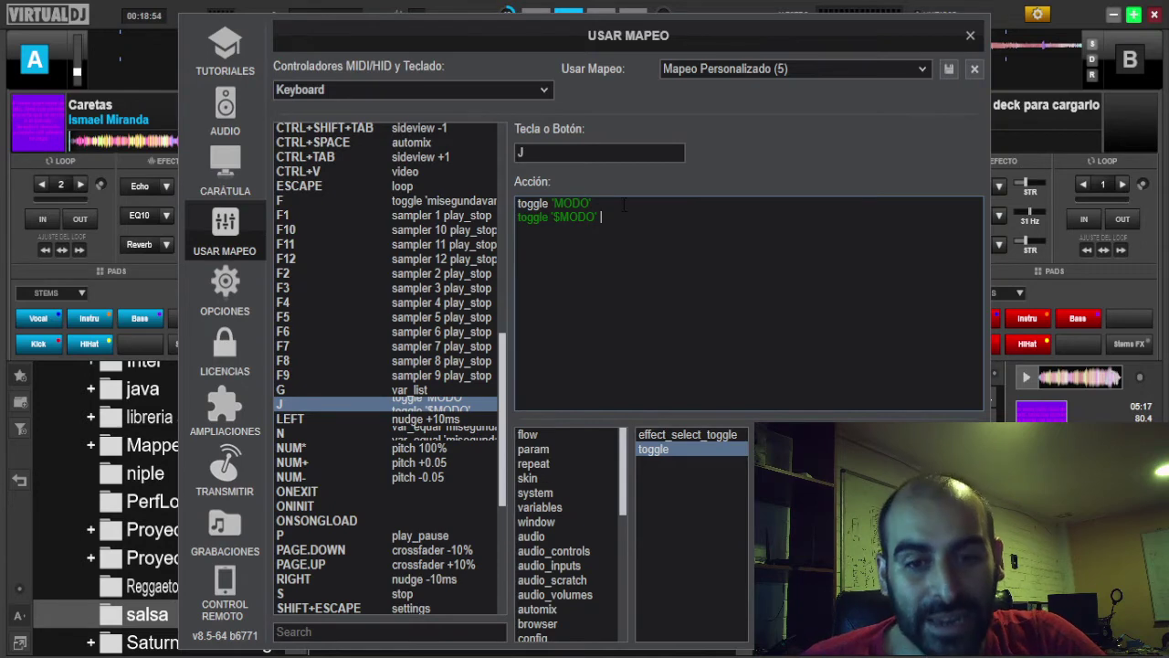
Step: Examine the variable name without the $ prefix in the first toggle line against the prefixed one below it
key(ctrl+a)
click(546, 204)
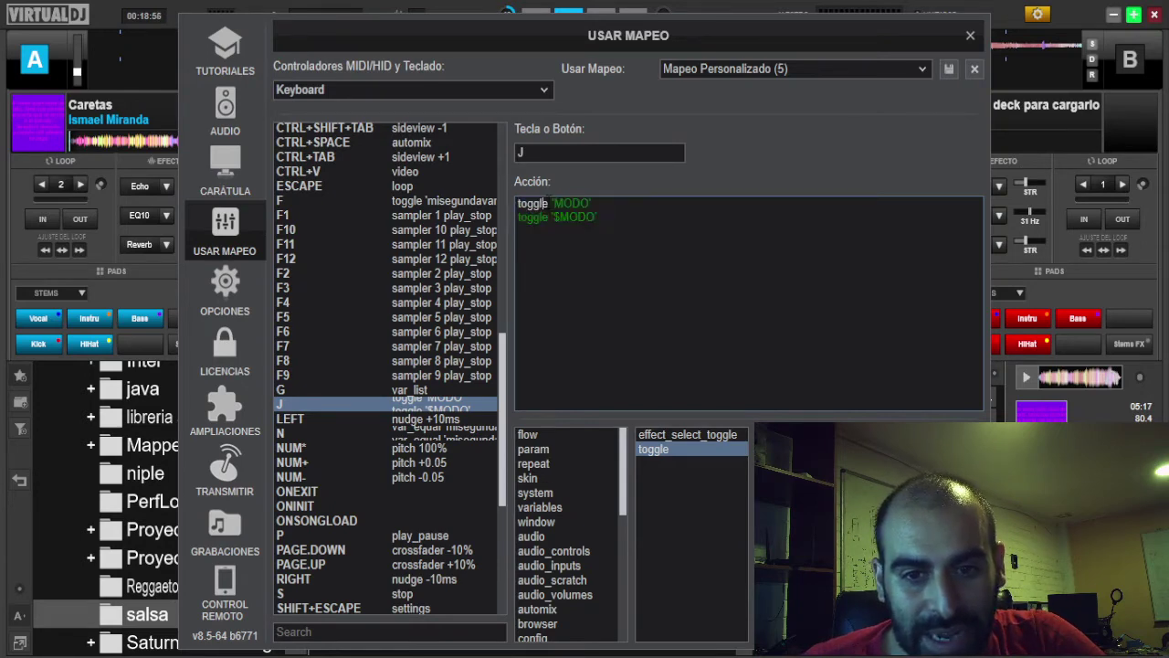
double_click(571, 204)
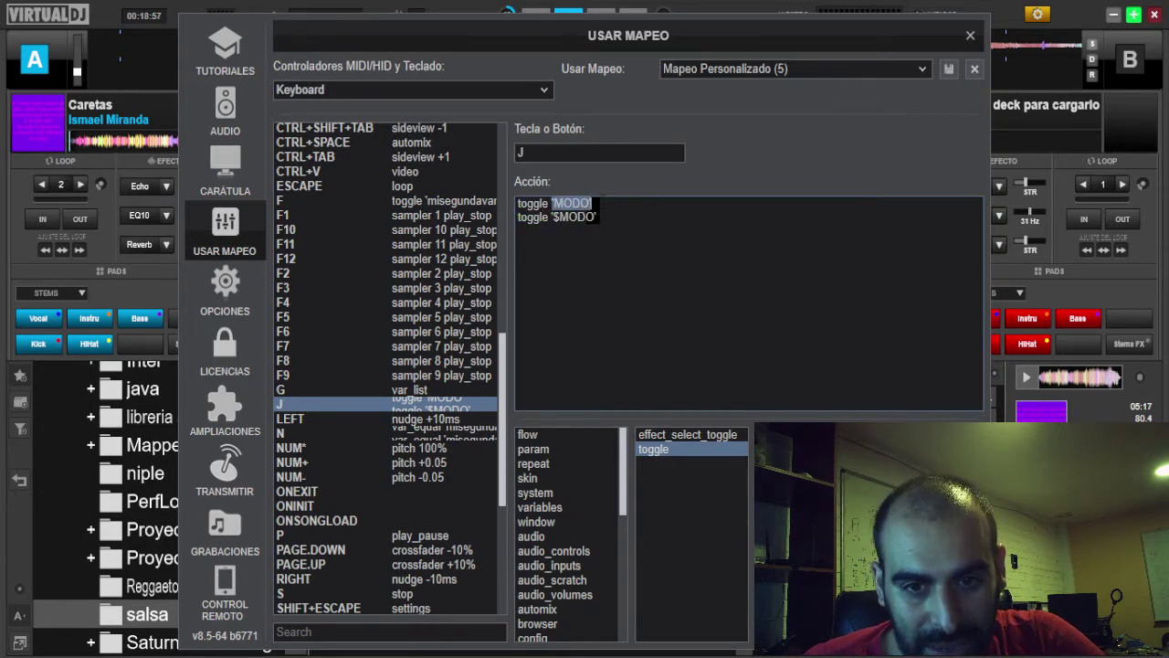
click(717, 219)
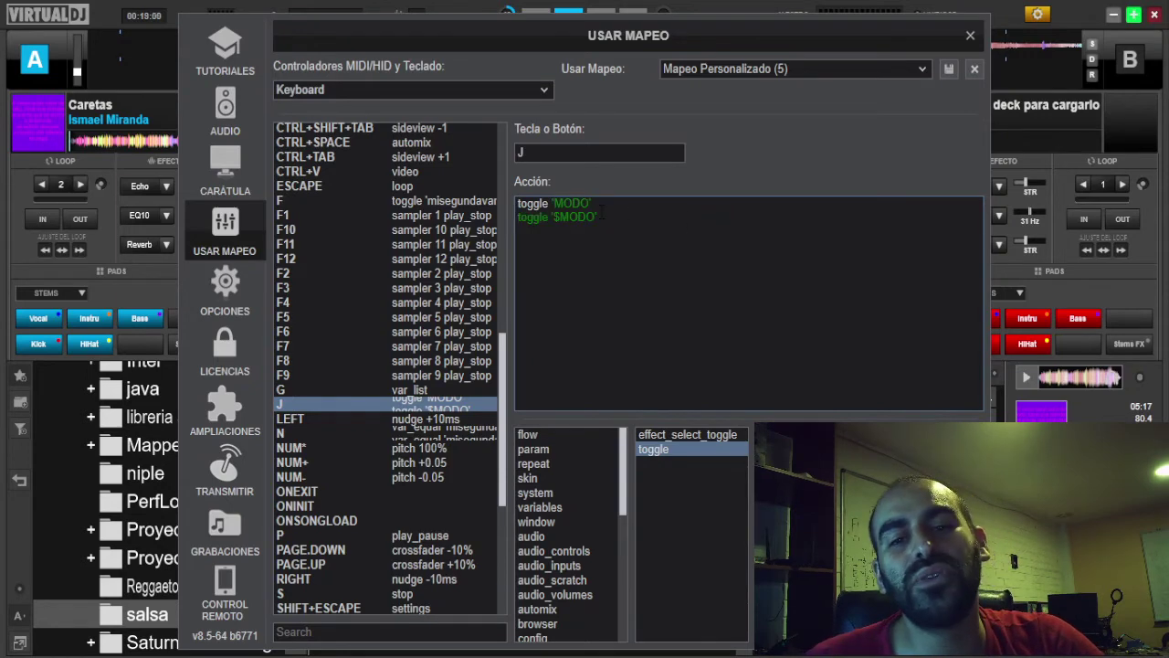
double_click(571, 204)
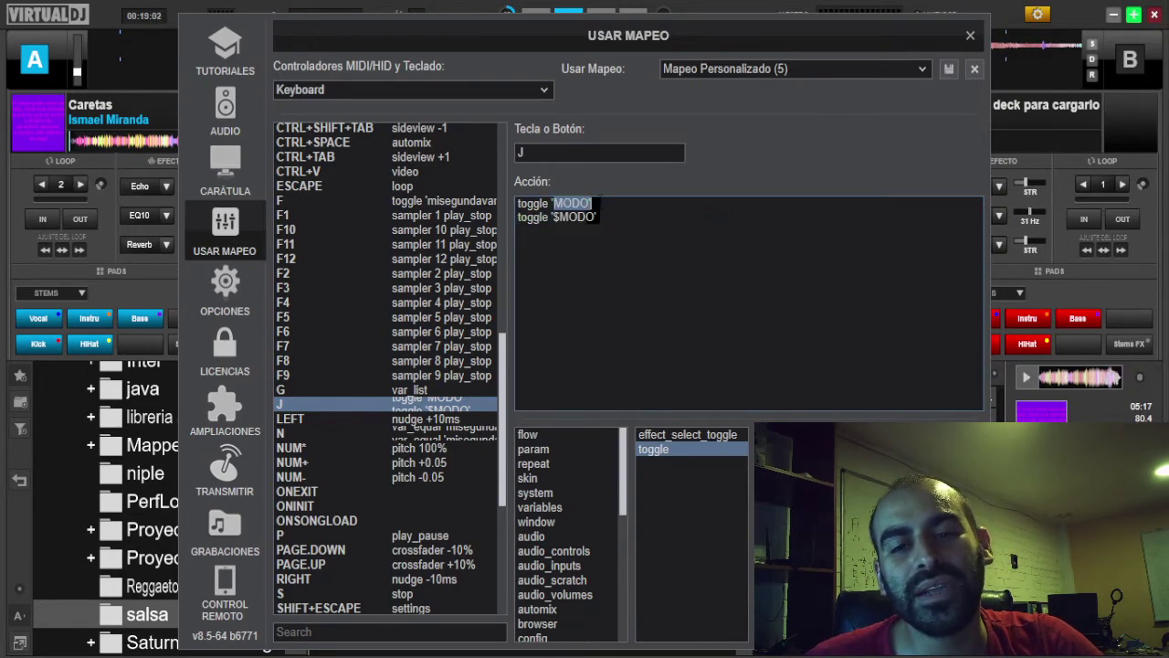
click(649, 227)
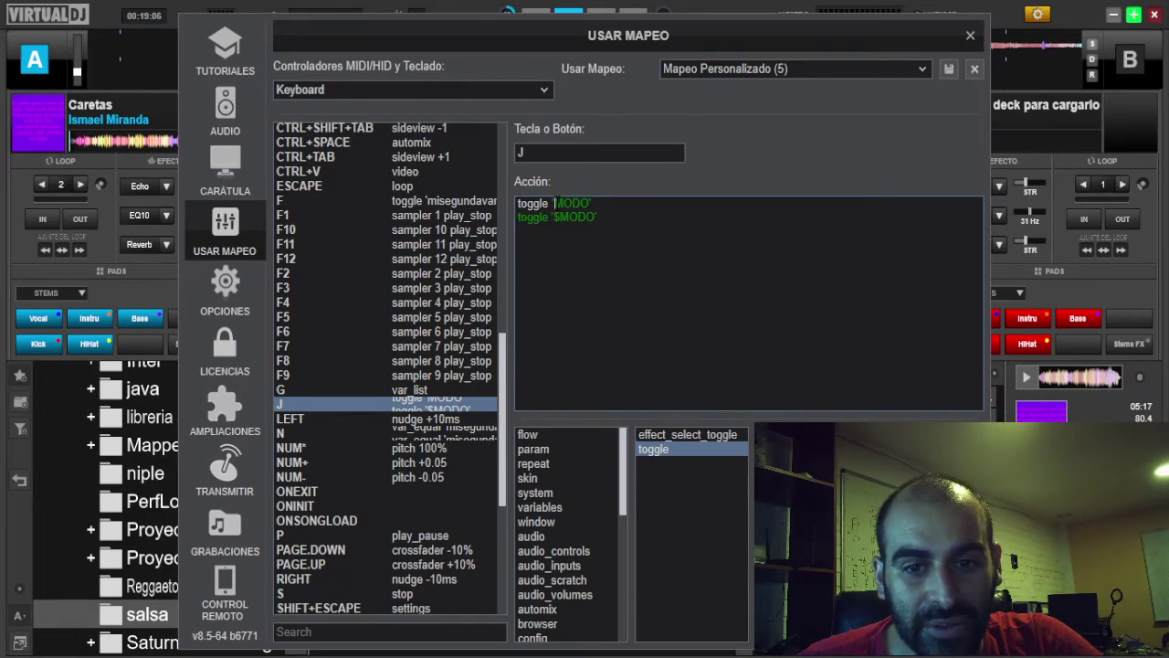
drag(555, 203, 590, 204)
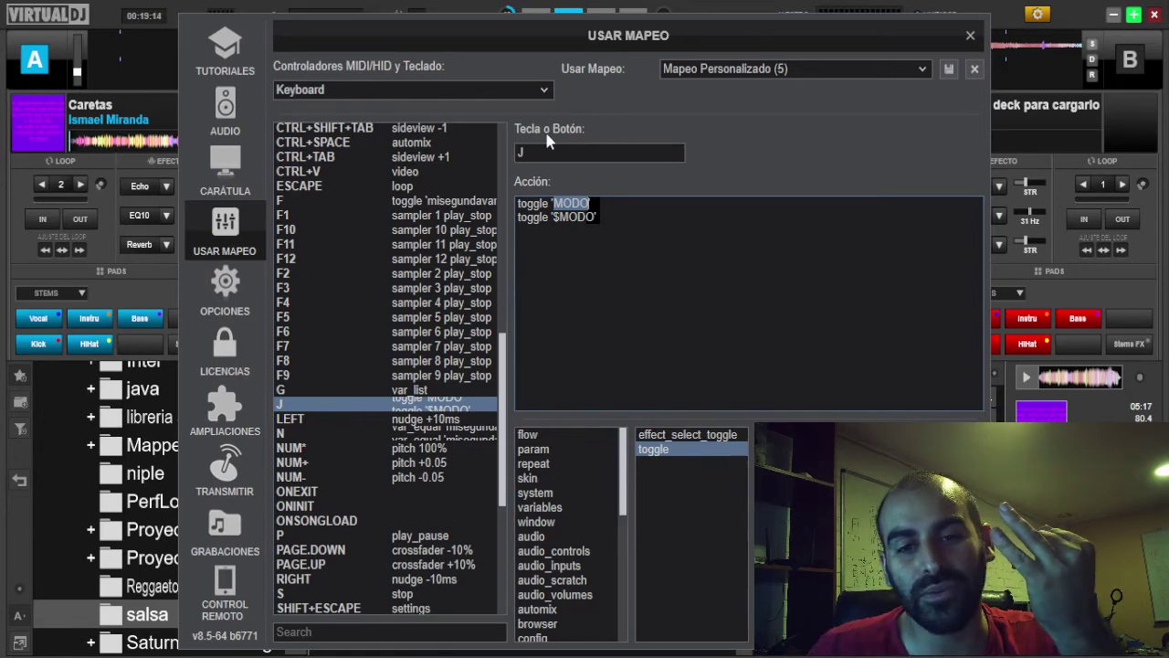
drag(592, 203, 549, 203)
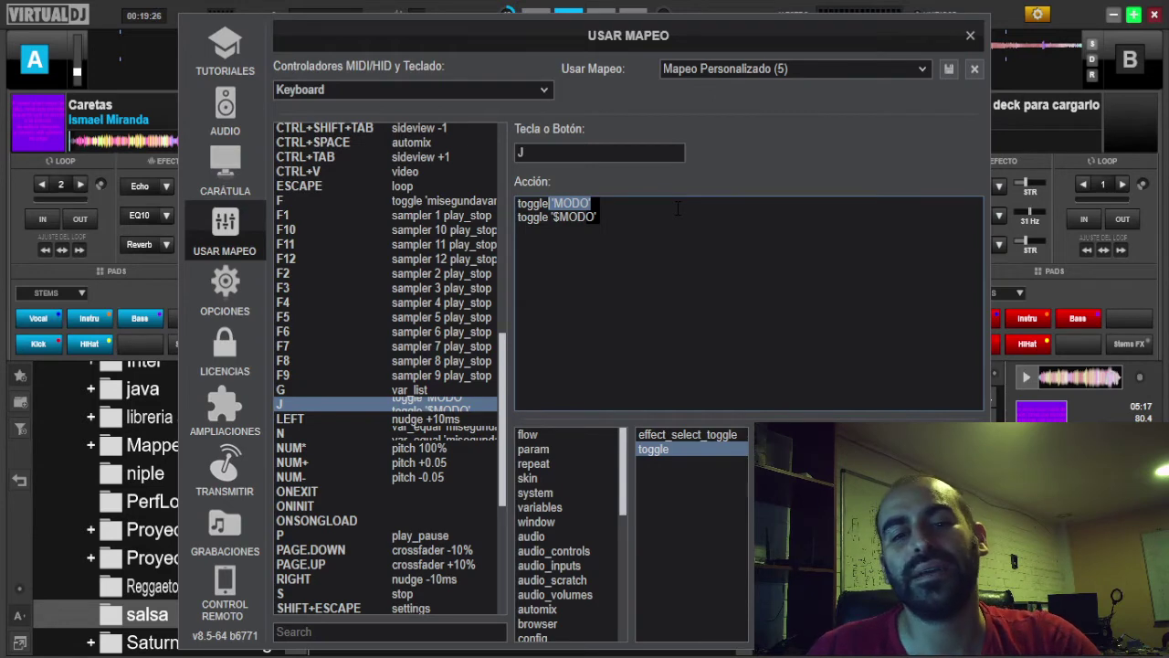
click(659, 229)
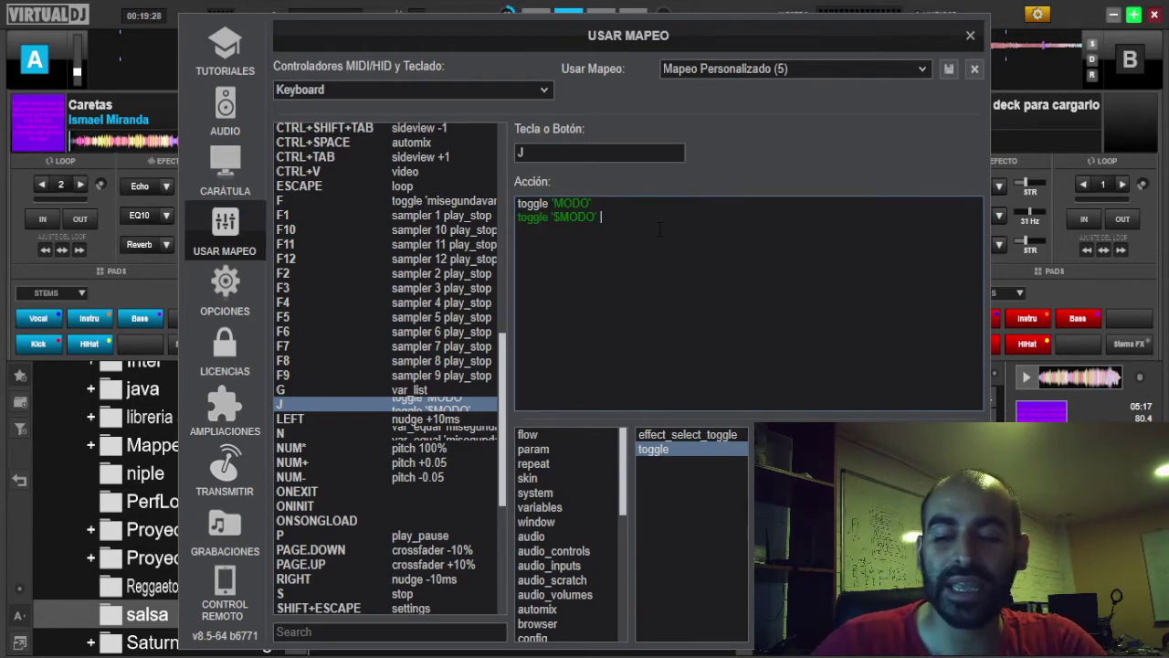
key(Return)
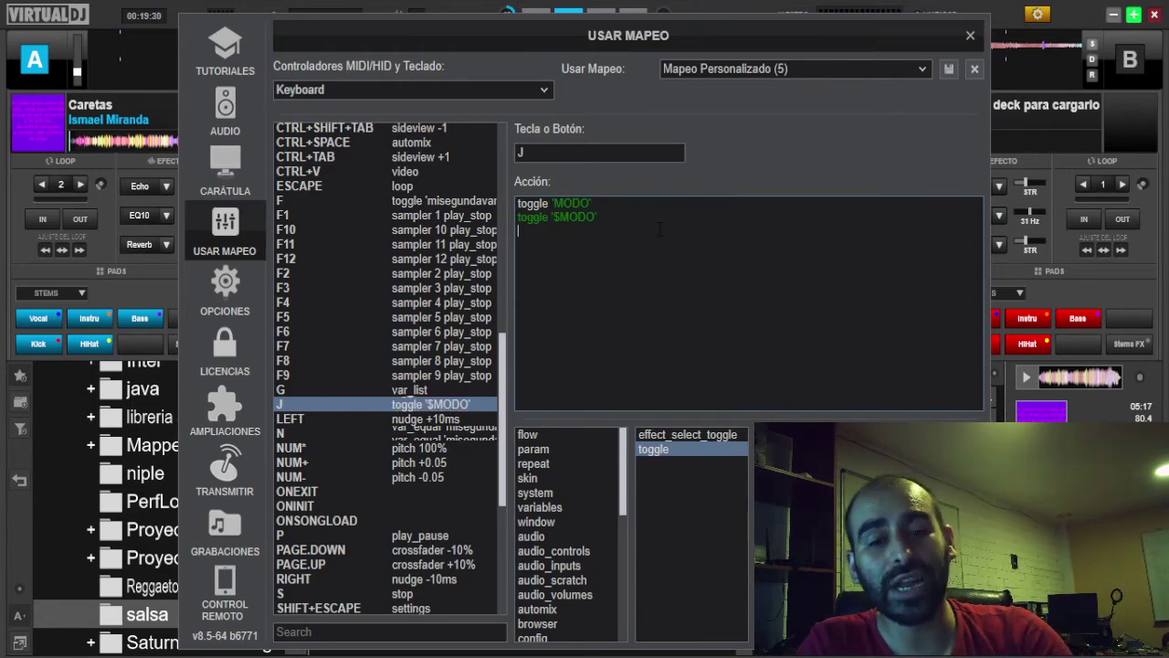
text(toggle '$MODO')
key(Left)
key(Left)
key(Left)
key(Left)
key(Left)
key(Left)
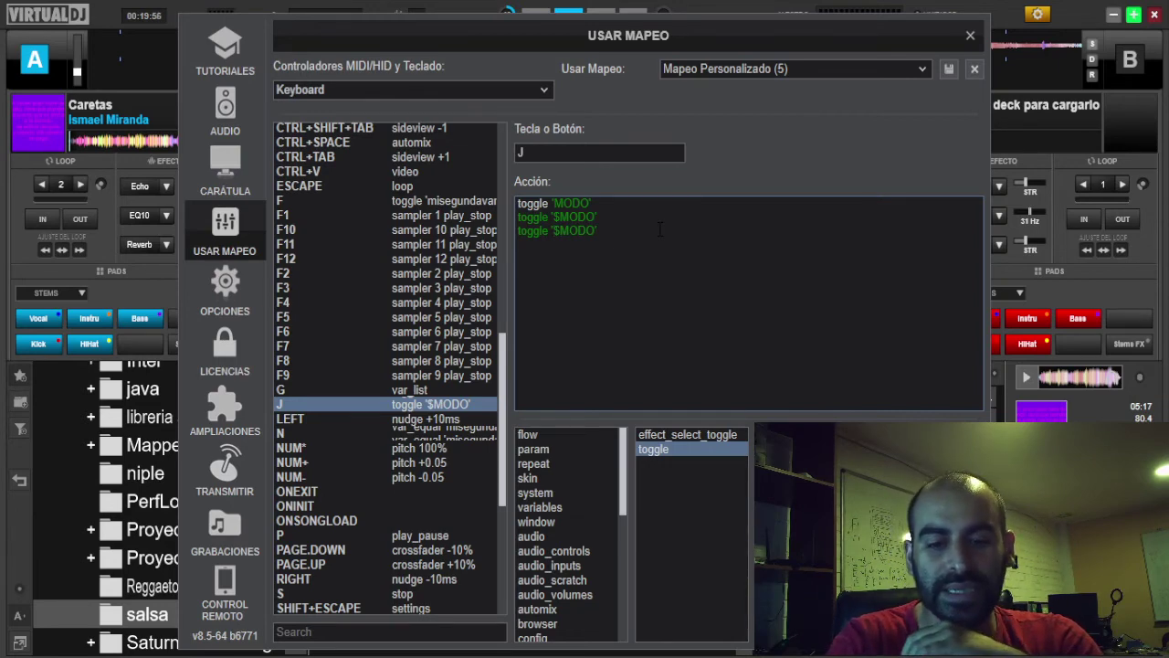
key(Delete)
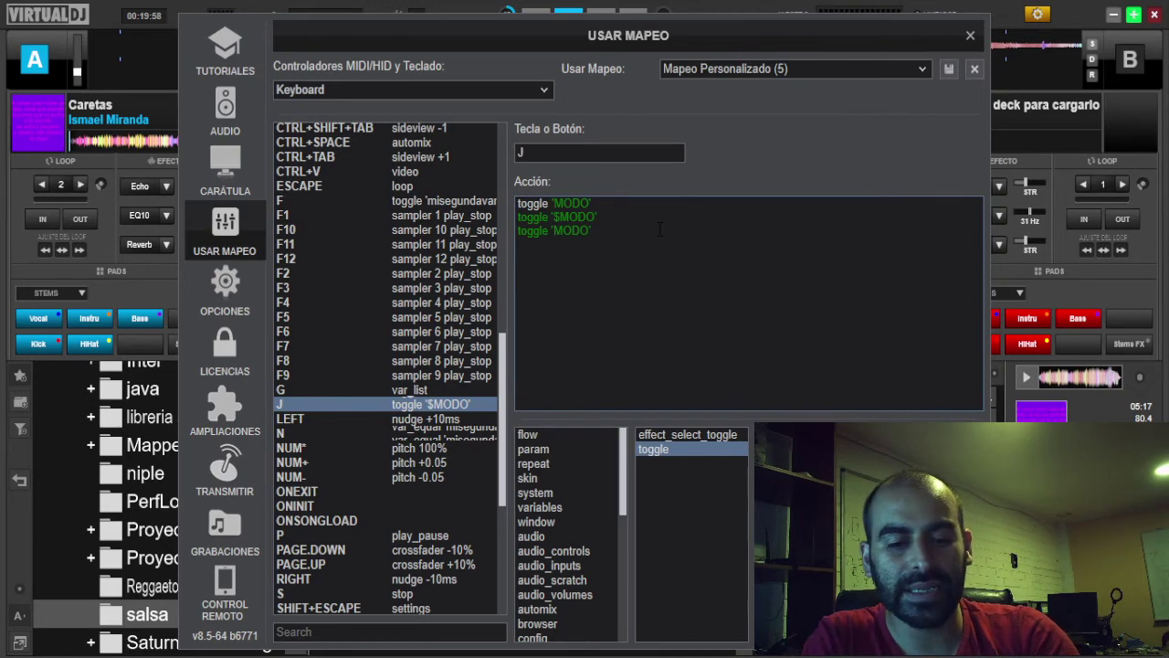
text(@)
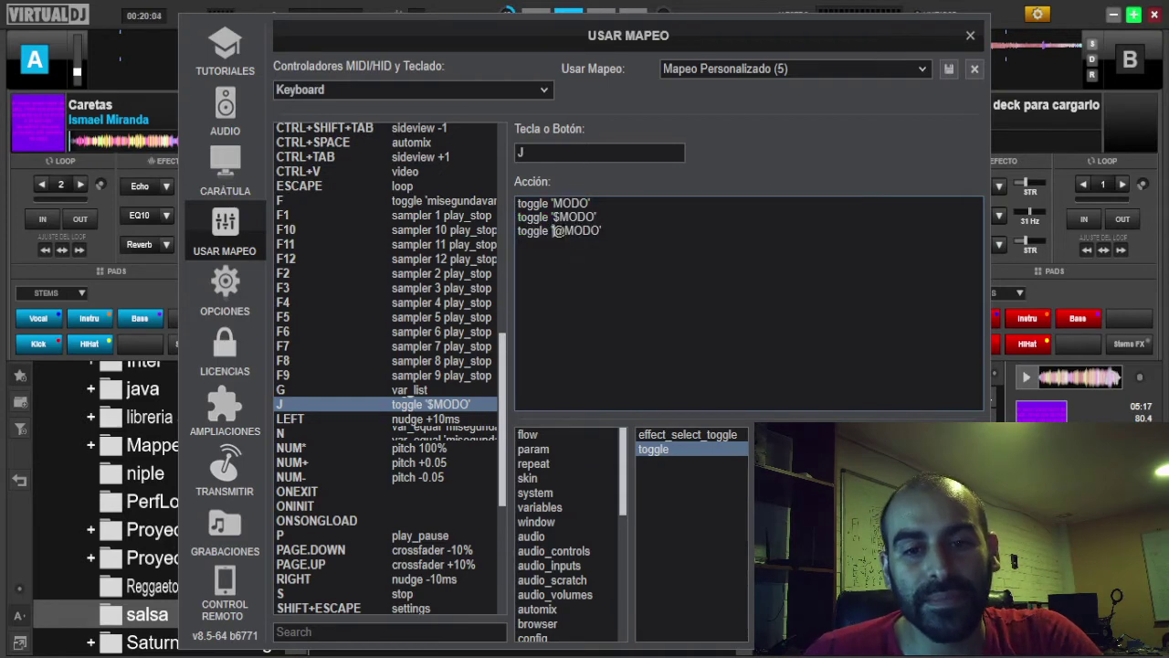
Step: Examine the @ prefix in the third toggle line against the unprefixed toggle 'MODO' line
key(shift+Left)
click(748, 274)
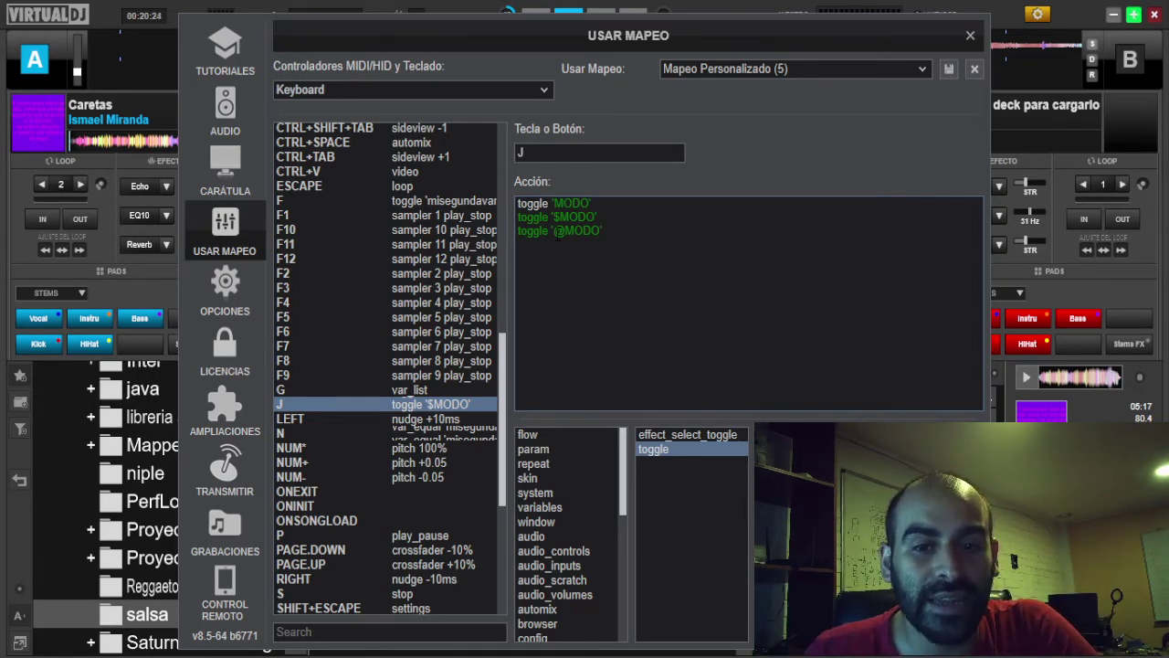
click(559, 232)
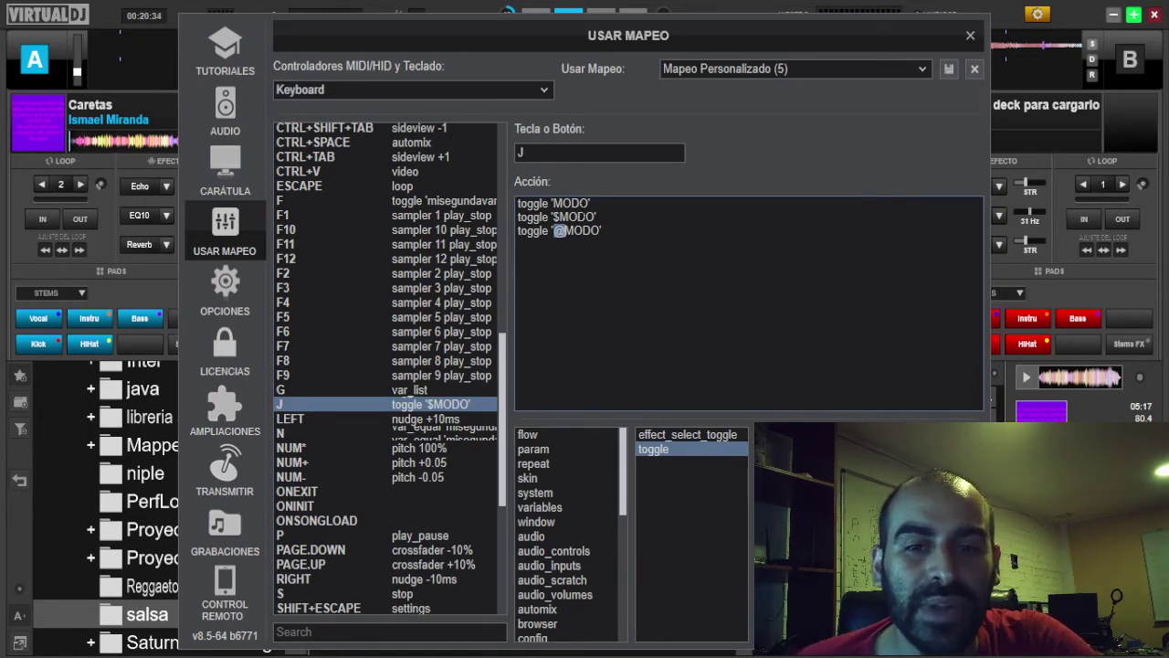
click(611, 216)
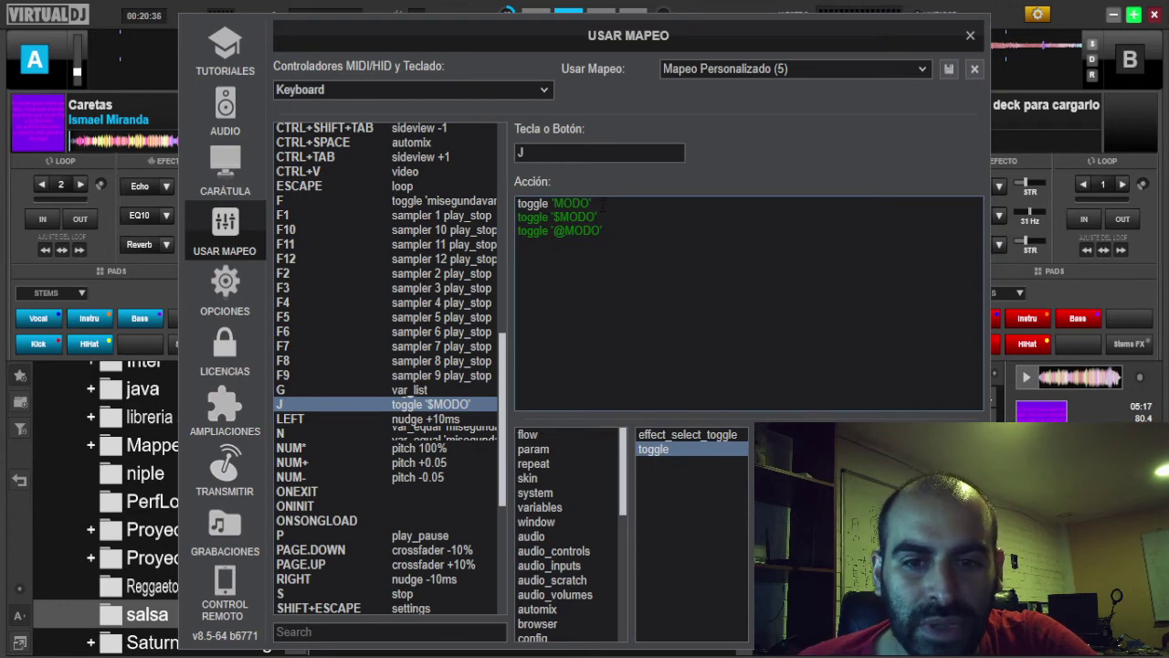
drag(601, 202, 517, 203)
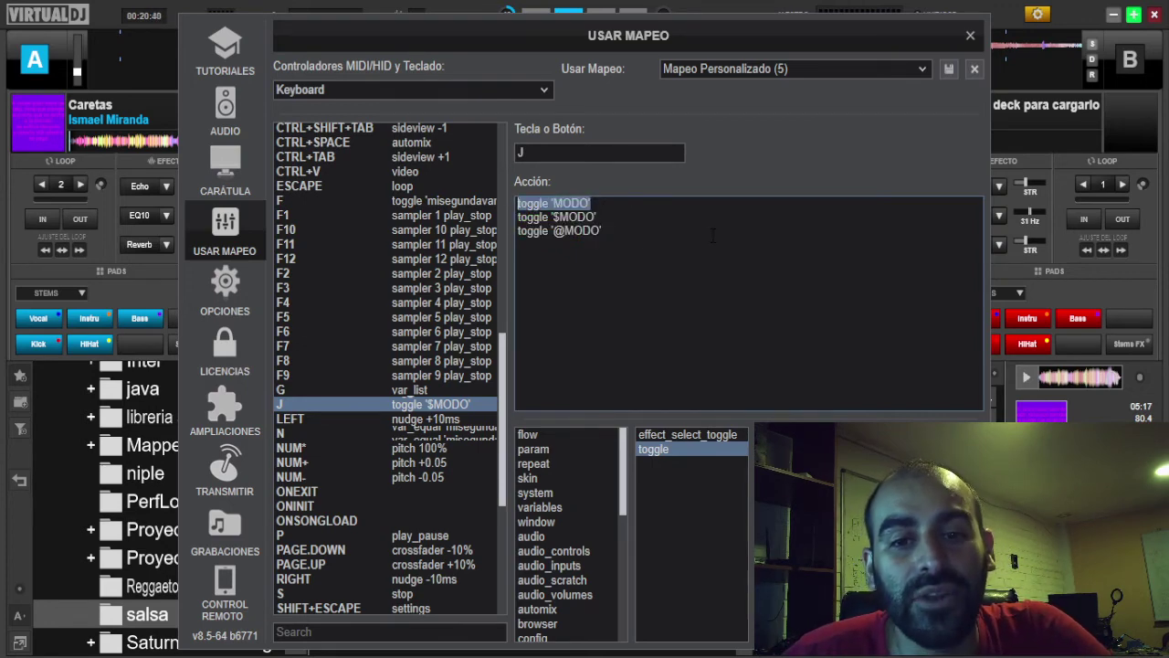
Step: Copy the toggle '$MODO' line to a fourth line of the action and prefix its variable with @, giving toggle '@$MODO'
triple_click(635, 217)
key(ctrl+c)
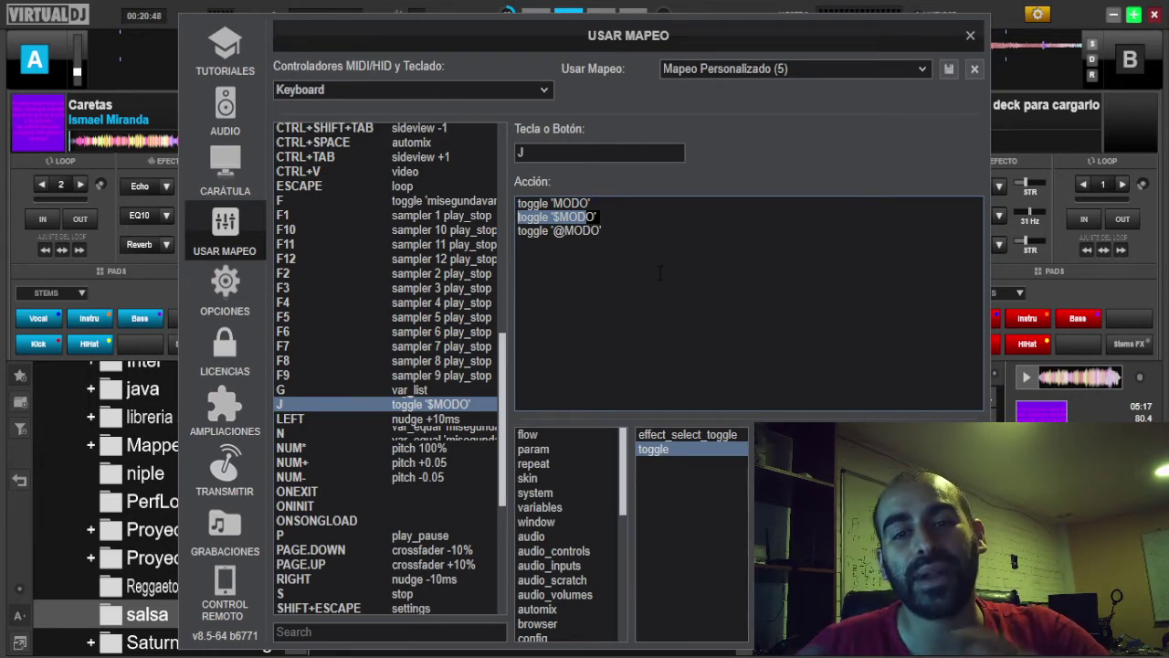
triple_click(640, 231)
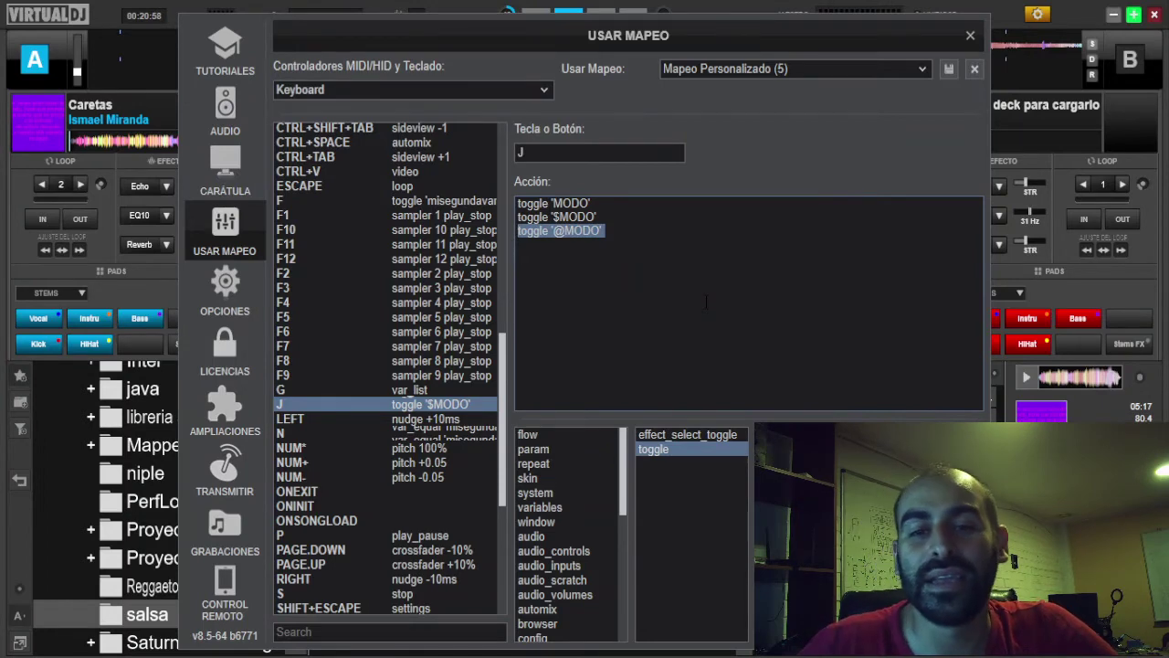
click(706, 251)
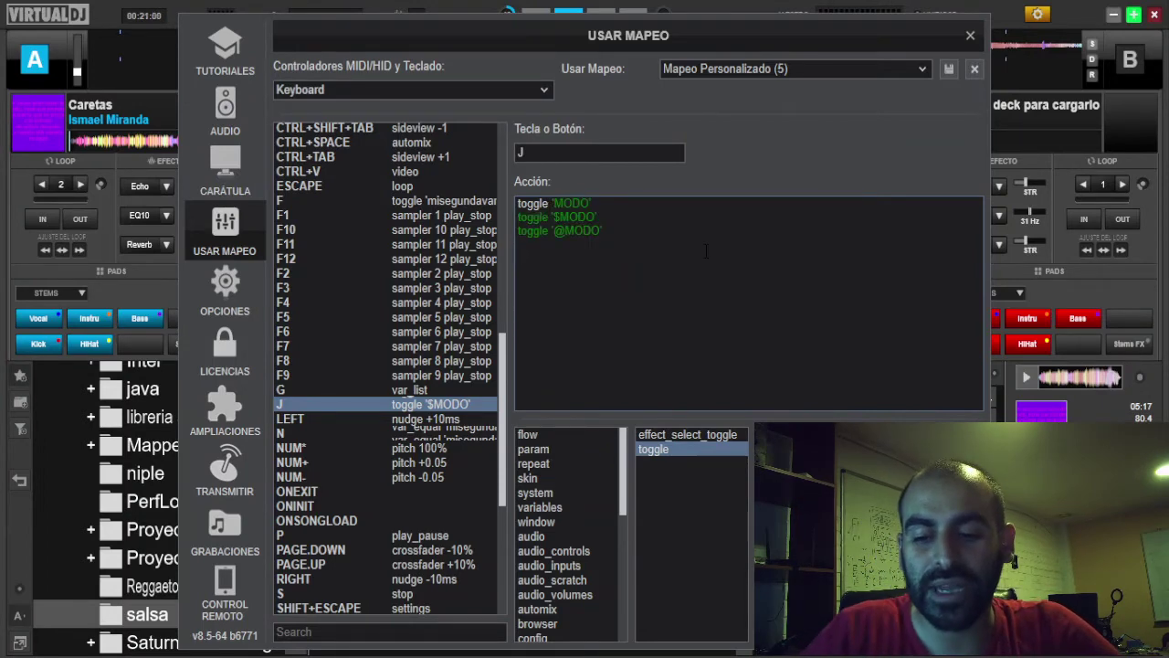
key(Return)
key(ctrl+v)
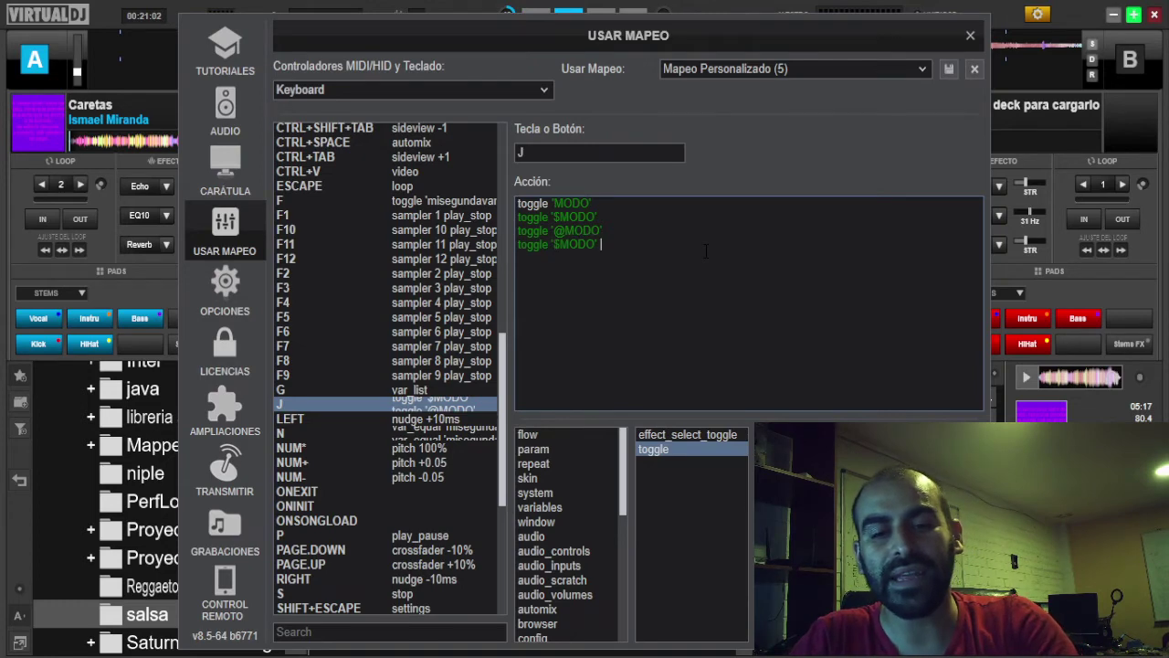
key(Left)
key(Left)
key(Left)
key(Left)
key(Left)
key(Left)
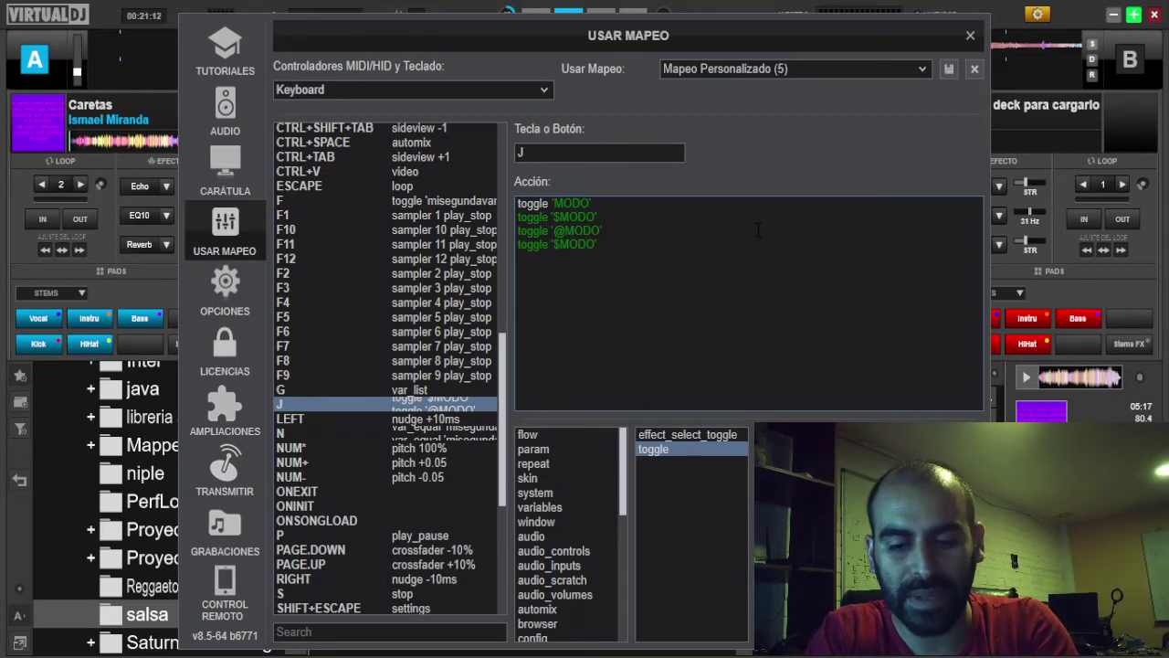
text(@)
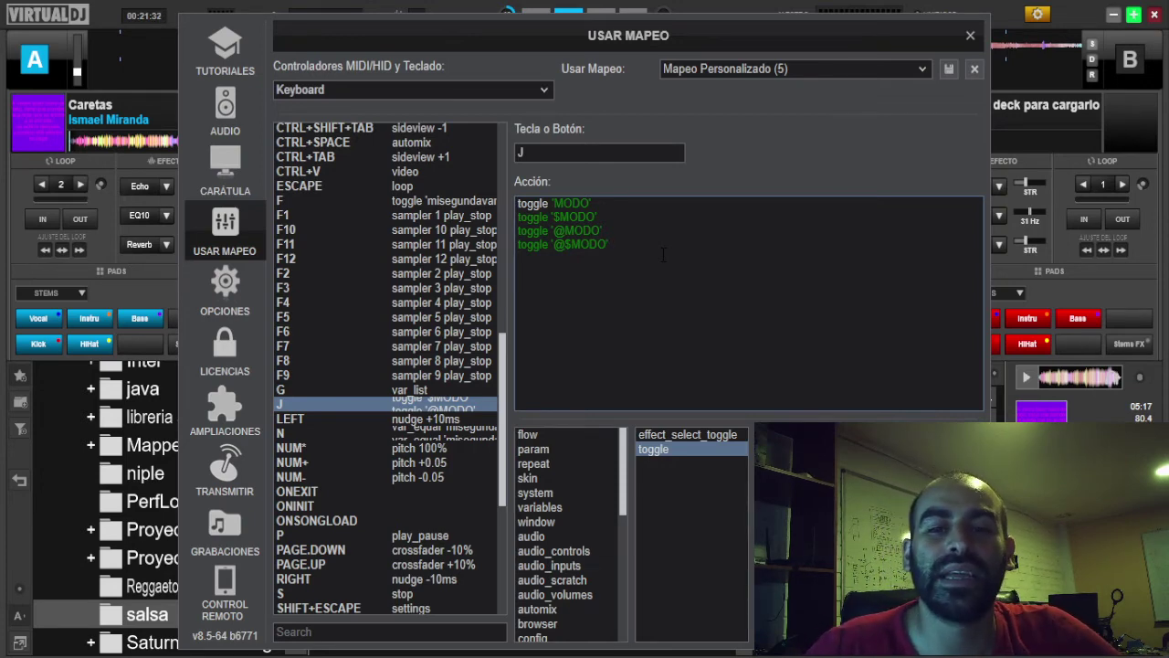
Step: Examine the toggle '@$MODO' line together with the three other variable variants in the J key's action
drag(625, 244, 514, 245)
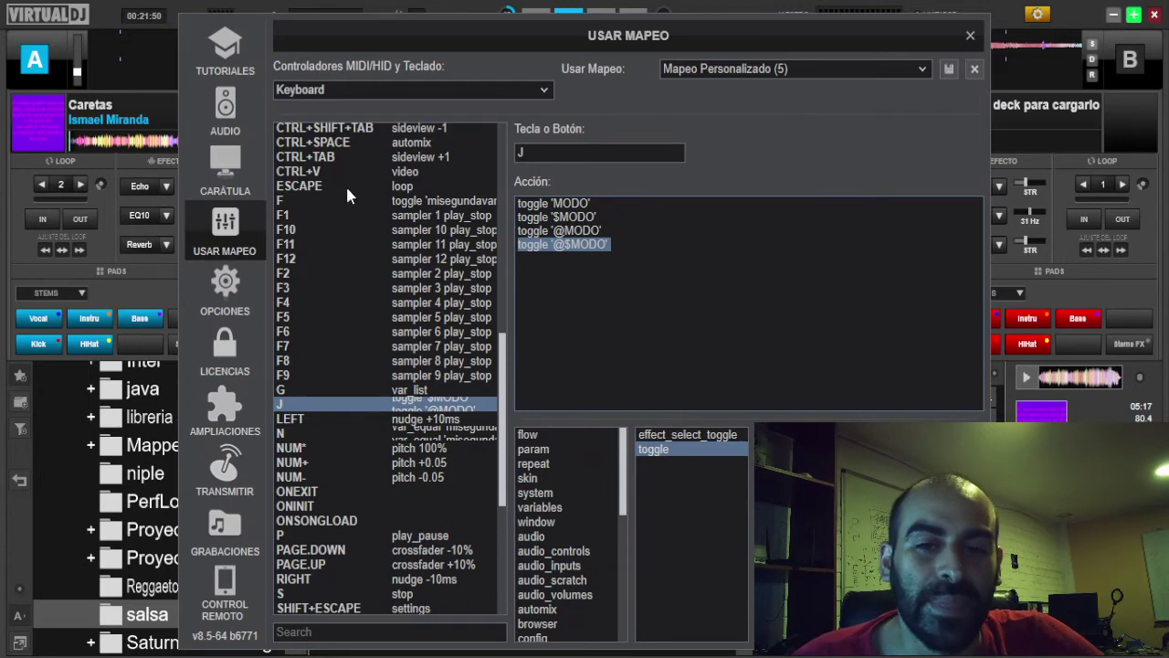
click(630, 252)
key(ctrl+a)
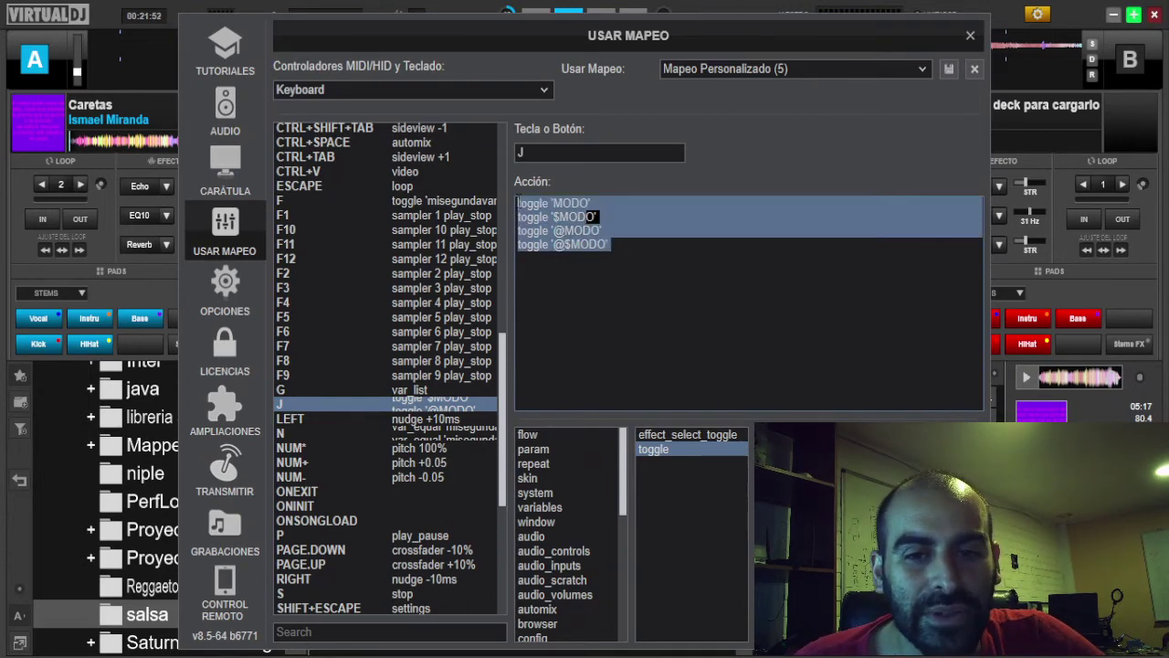
click(678, 291)
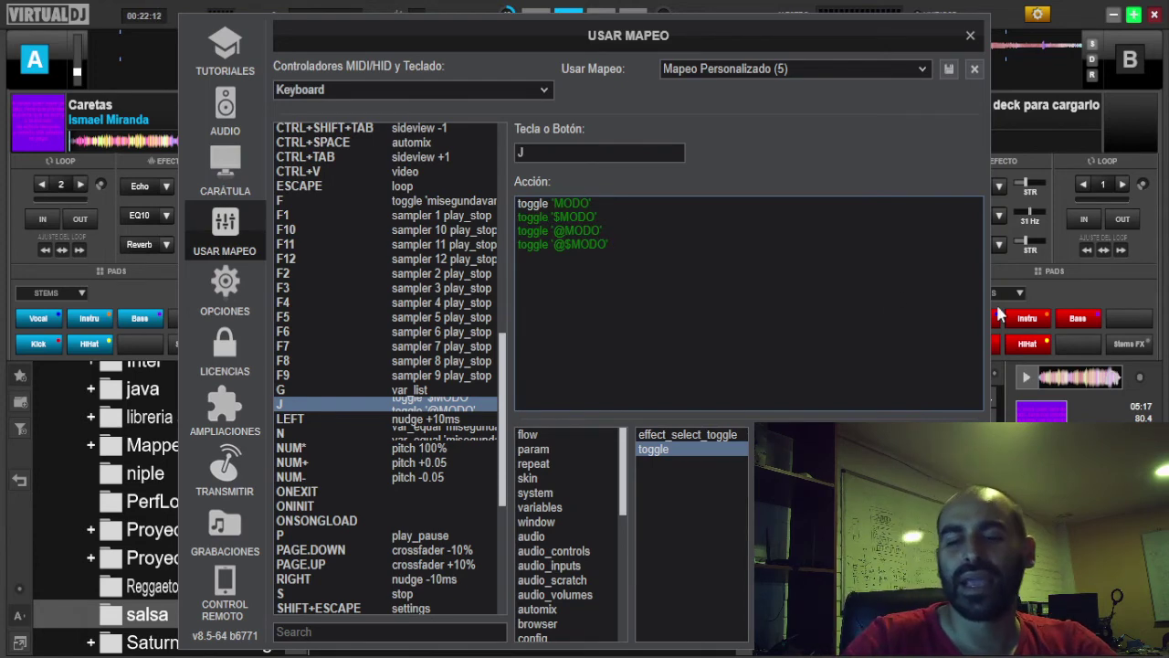
Step: Add the condition var_equal 'MODO' 3 ? below the toggle lines, separated by two blank lines
key(Return)
key(Return)
key(Return)
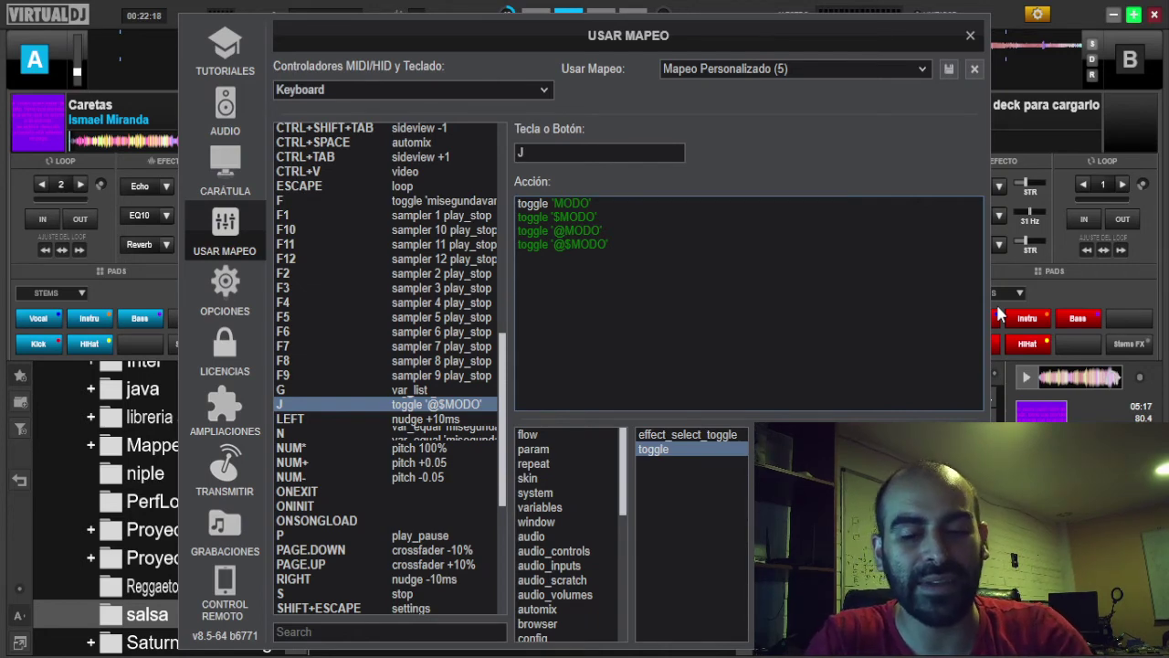
text(var_equal)
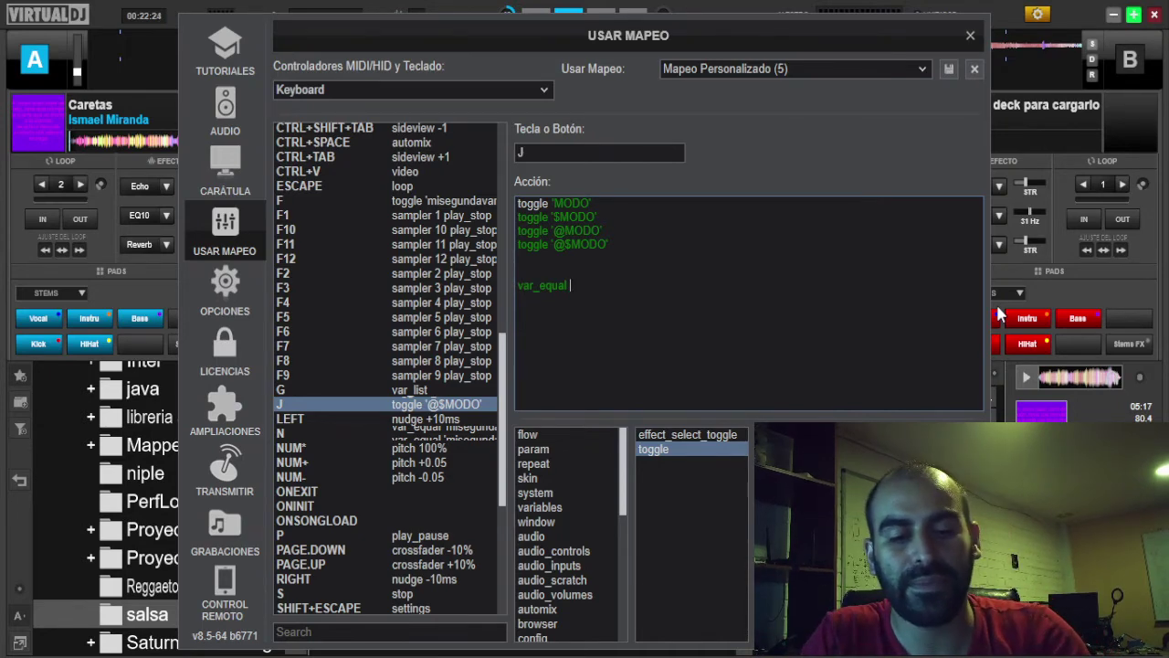
text( ")
key(BackSpace)
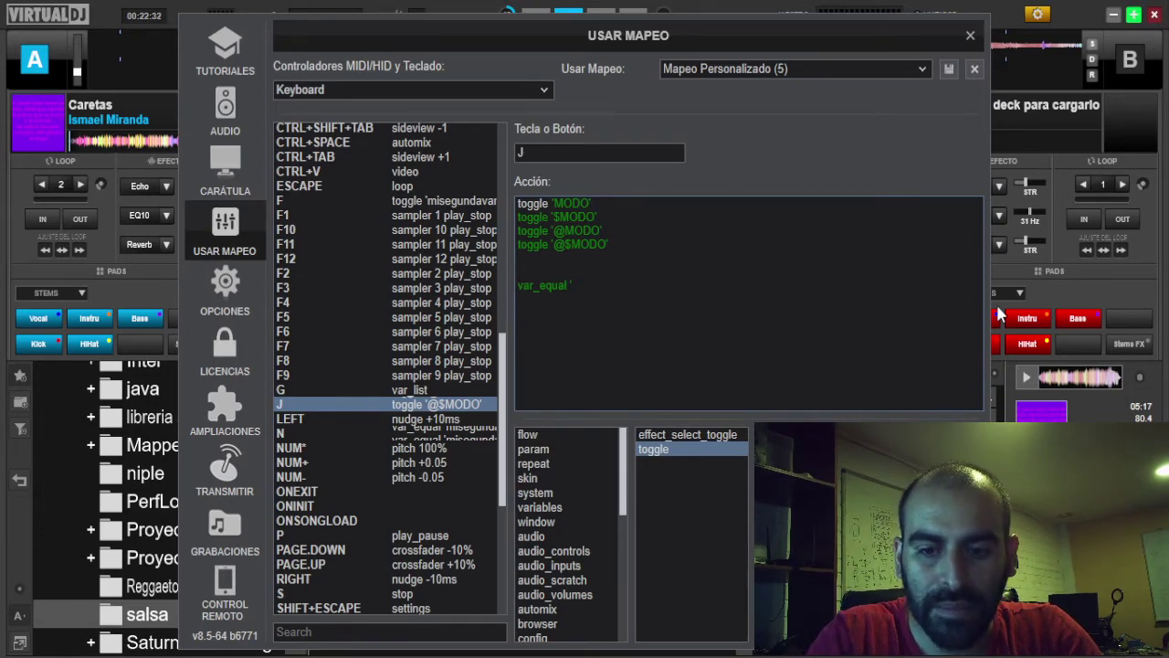
text(')
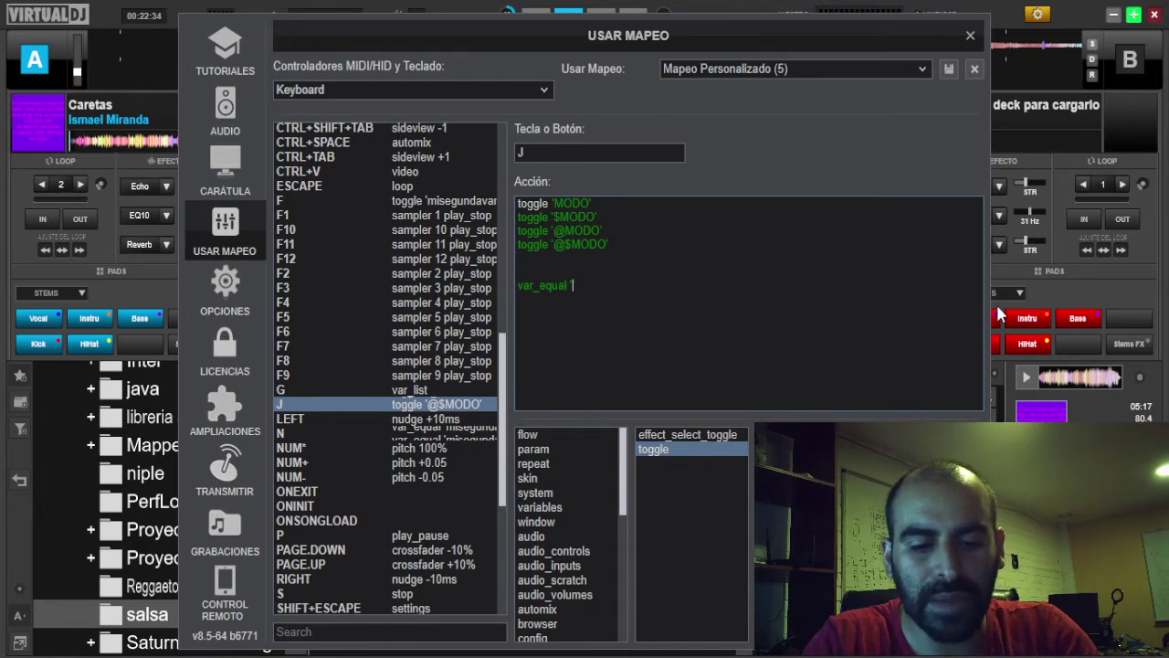
text(MODO')
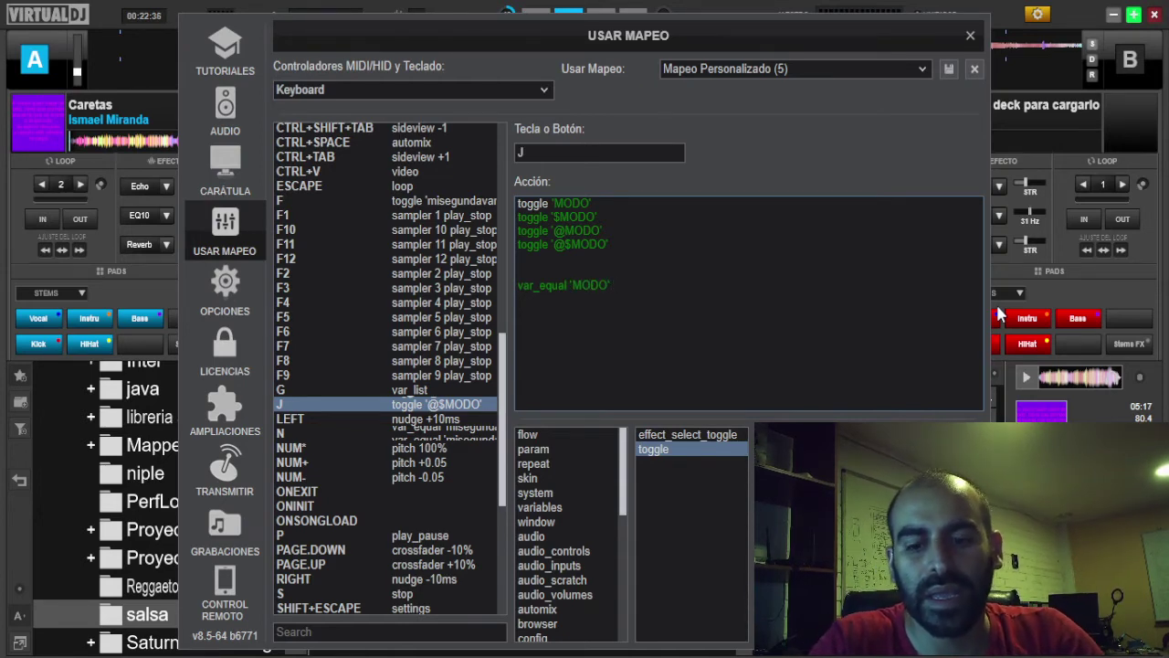
text( 0)
text(?)
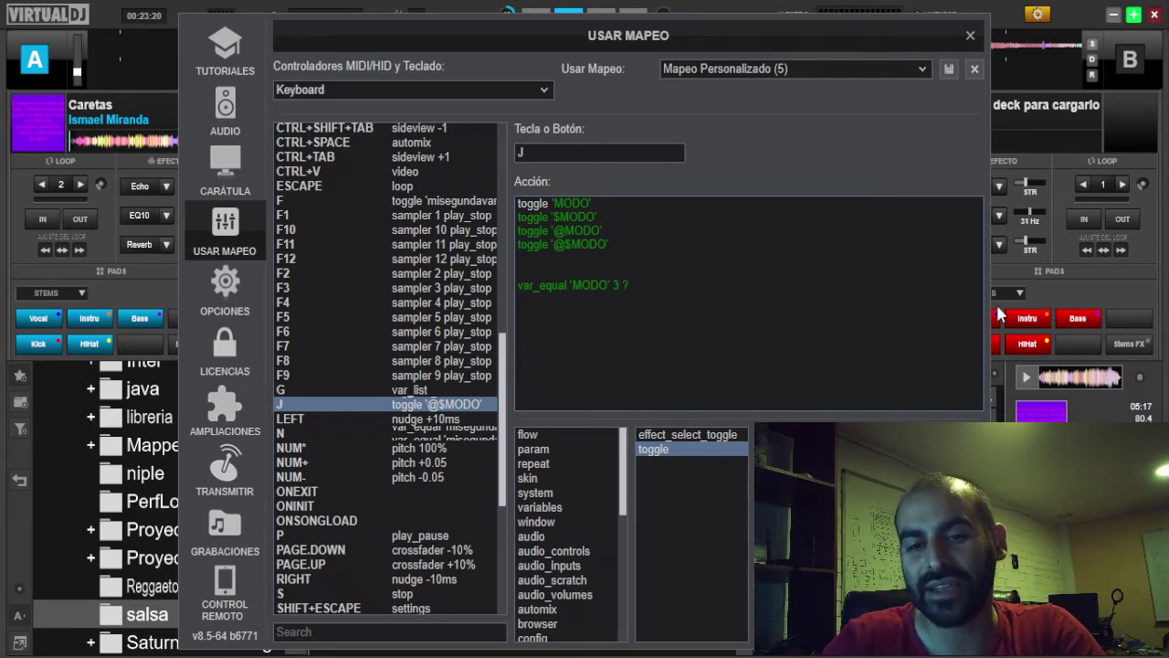
Step: Replace var_equal with var_bigger in lowercase in the 'MODO' condition
key(Left)
key(Left)
key(Left)
key(Left)
key(Left)
key(Left)
key(Left)
key(Left)
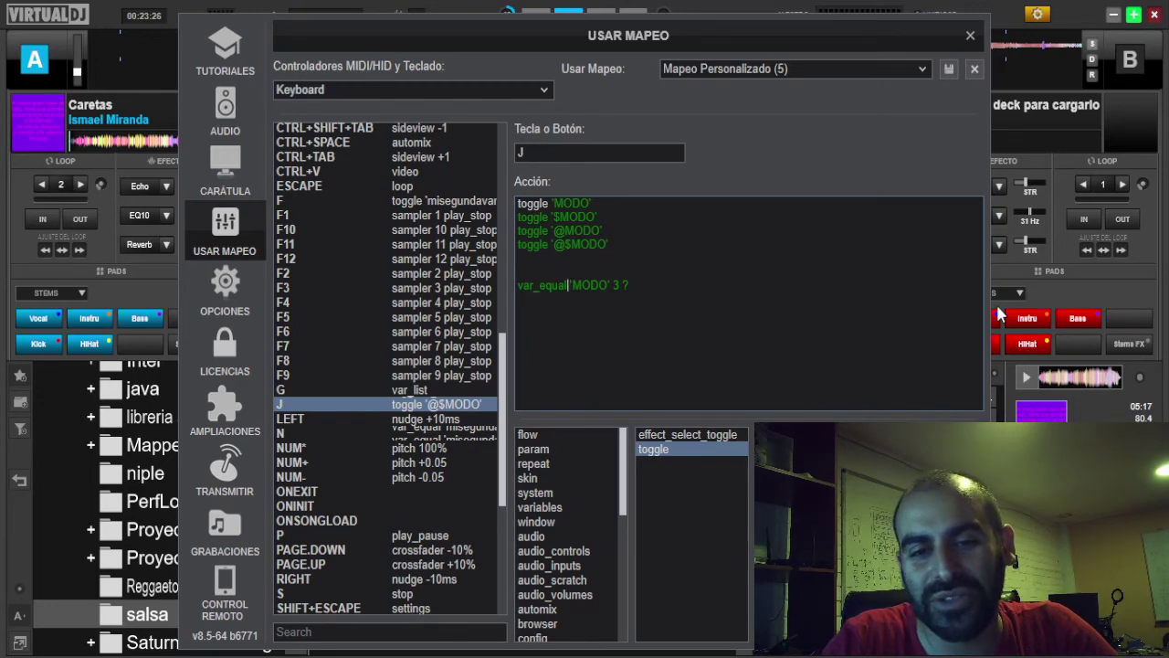
key(BackSpace)
key(BackSpace)
key(BackSpace)
key(BackSpace)
key(BackSpace)
key(BackSpace)
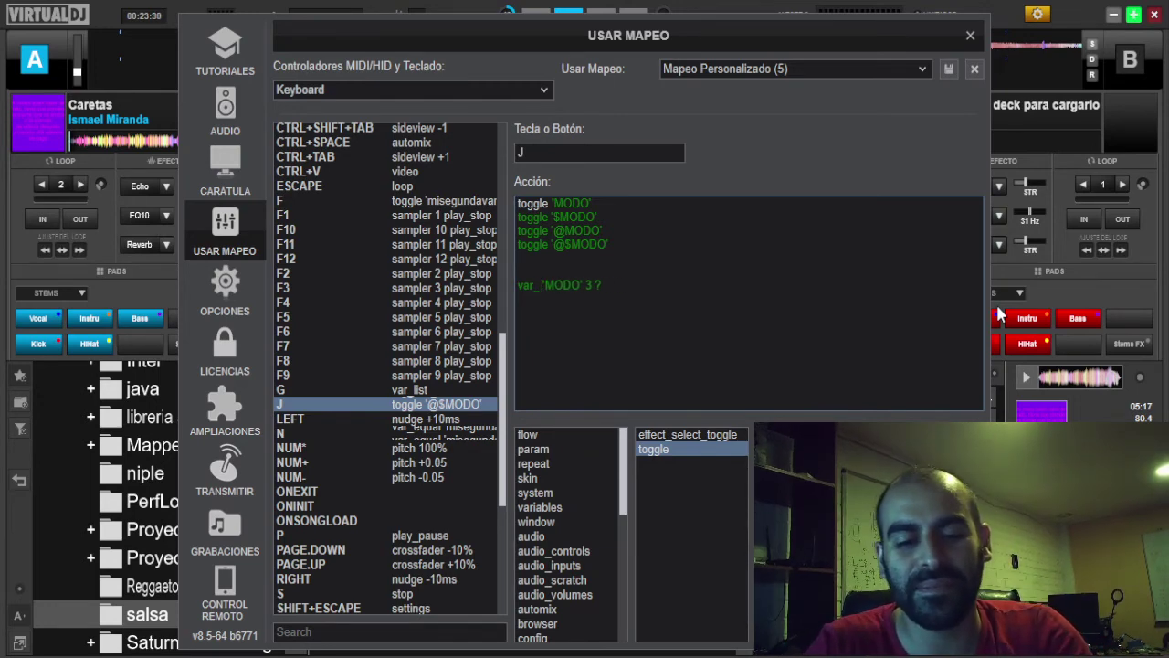
text(BIGGER)
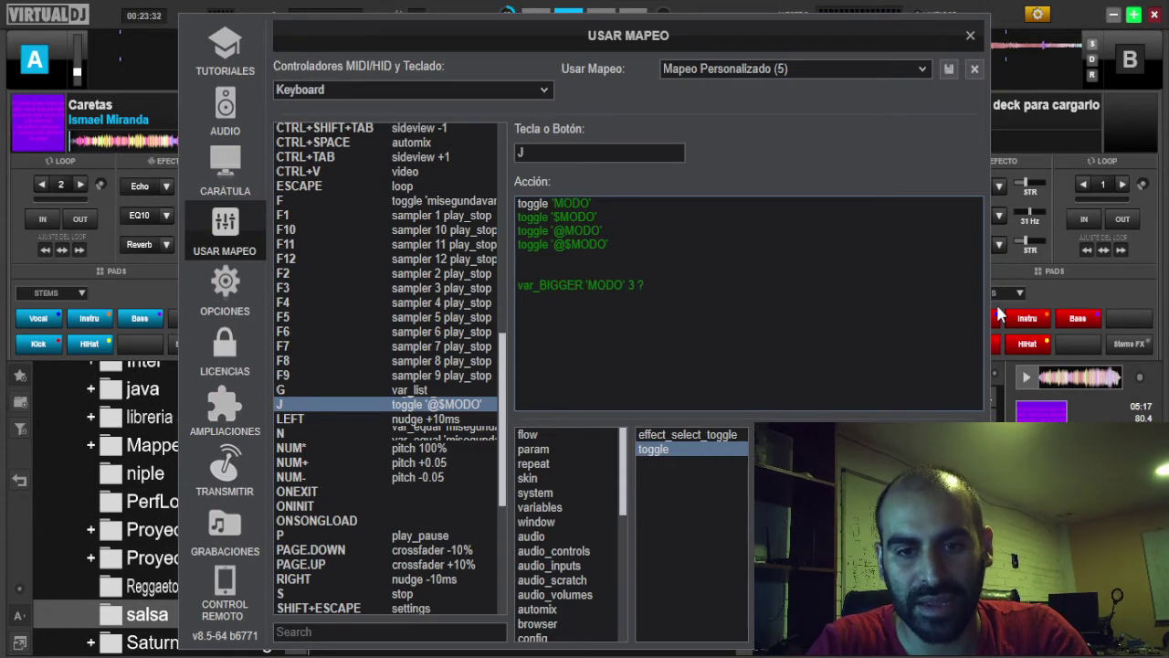
key(BackSpace)
key(BackSpace)
key(BackSpace)
key(BackSpace)
key(BackSpace)
key(BackSpace)
text(bigg)
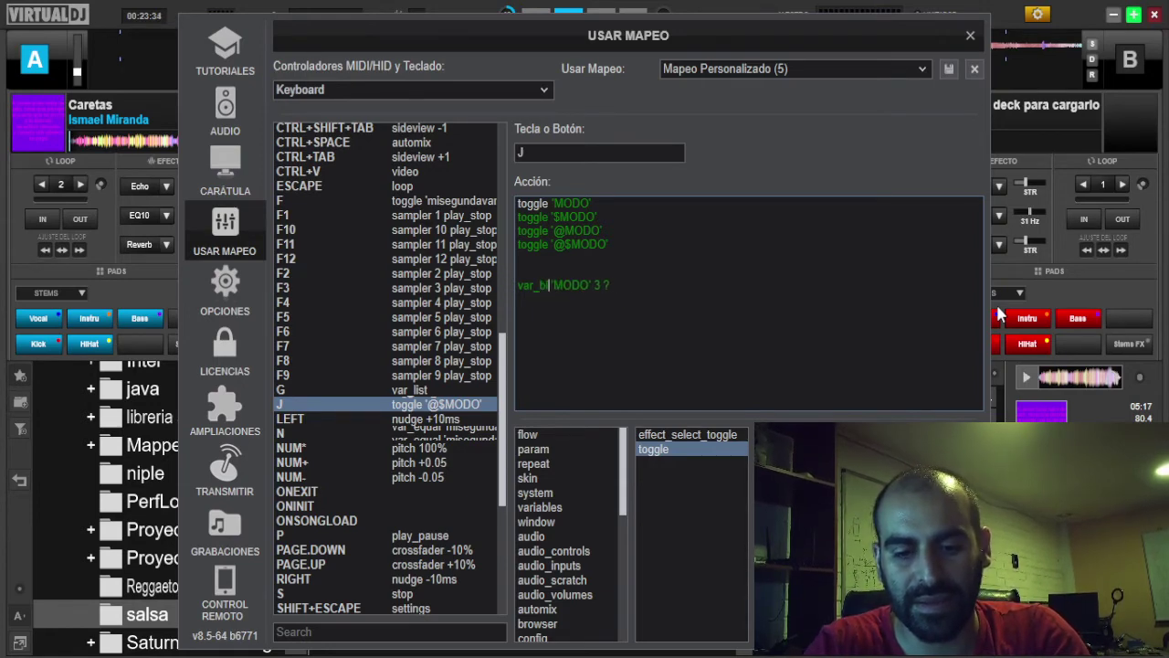
text(er)
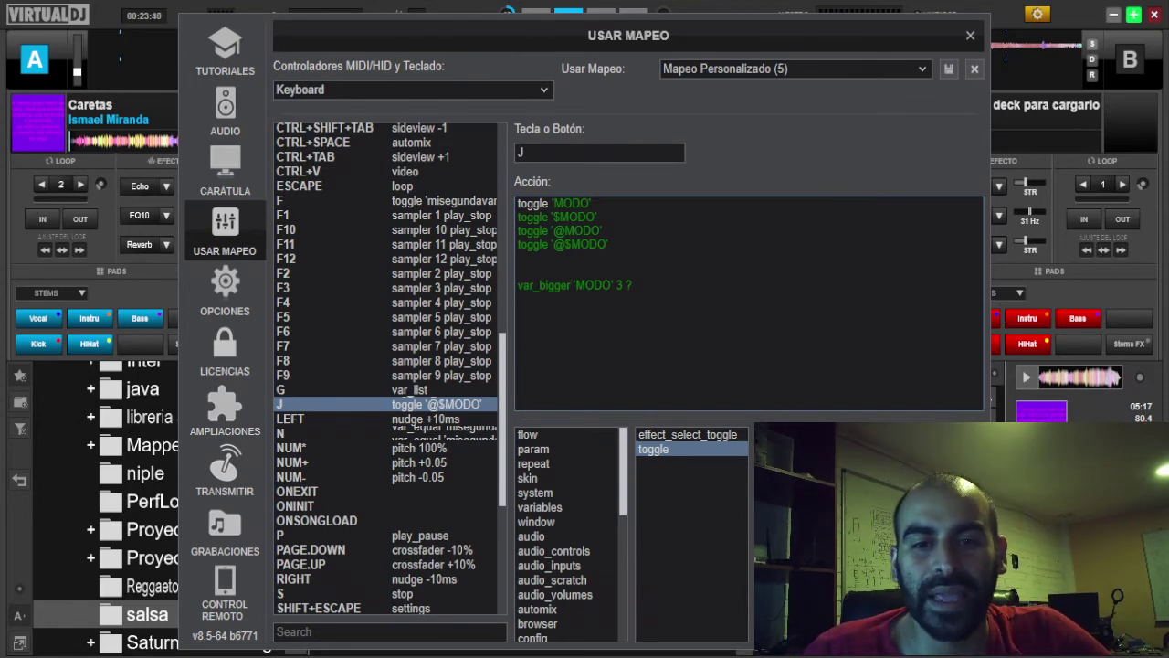
Step: Set the comparison value of the var_bigger 'MODO' condition to 4, keeping the question mark after it
click(675, 285)
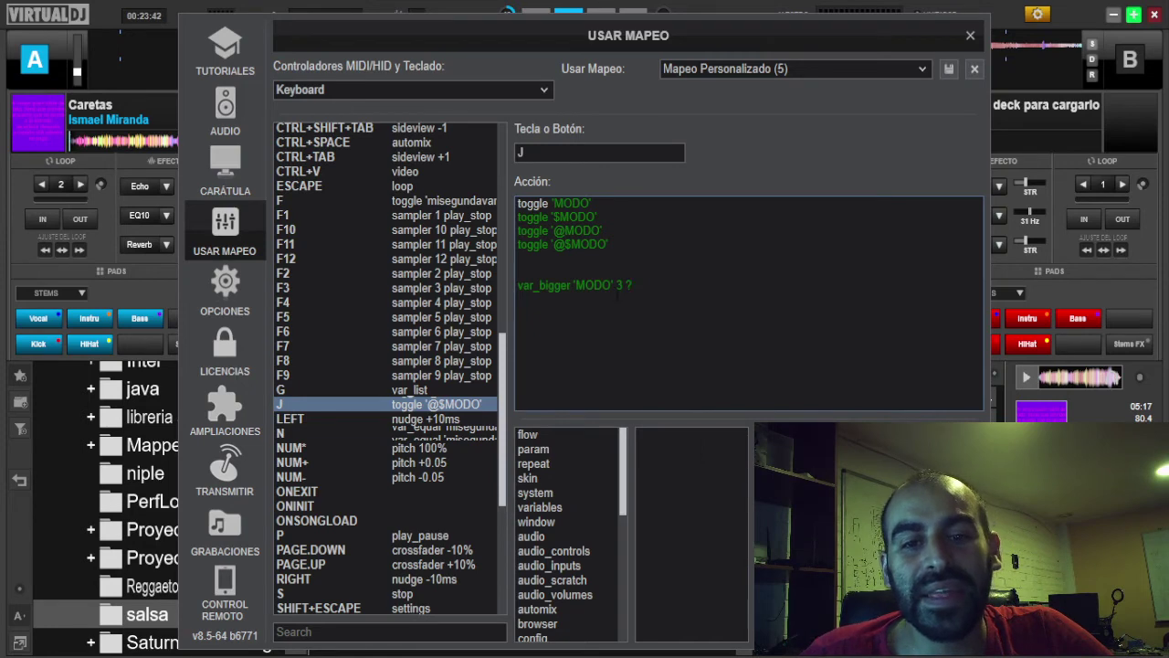
double_click(594, 285)
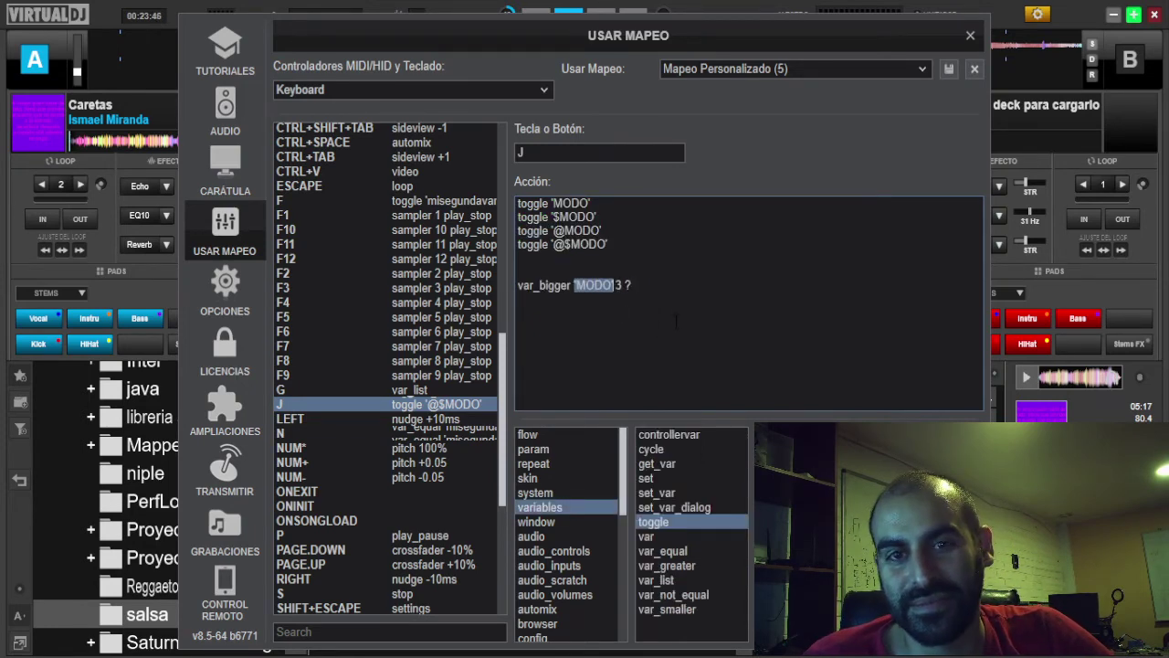
click(620, 285)
key(BackSpace)
text(24)
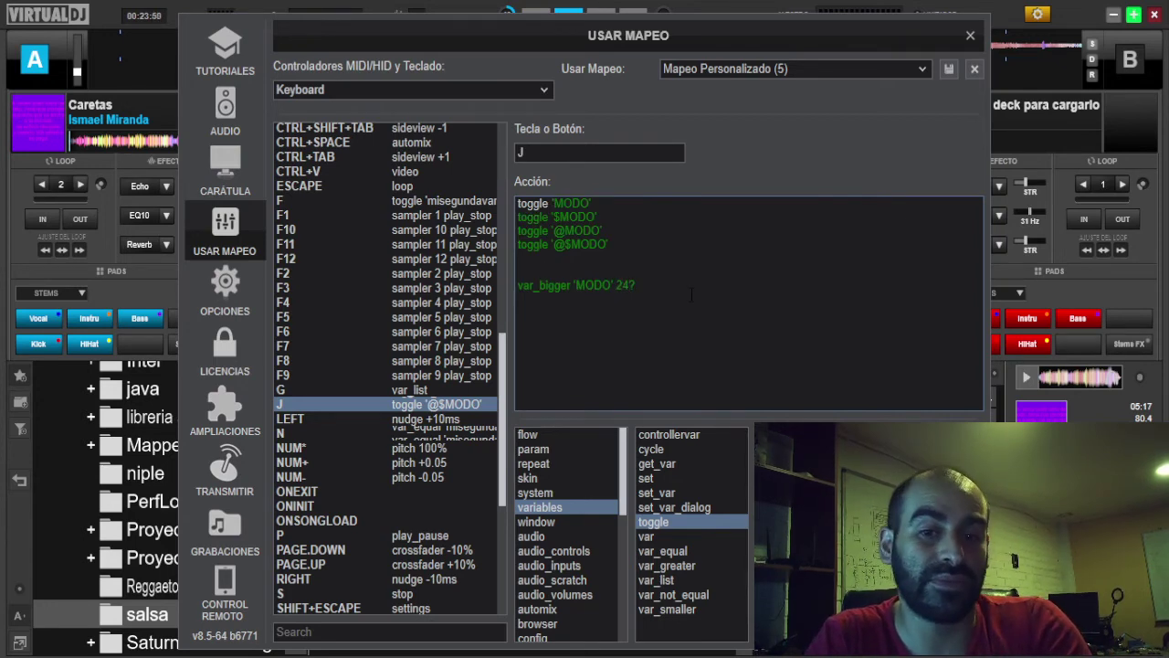
key(BackSpace)
text(4)
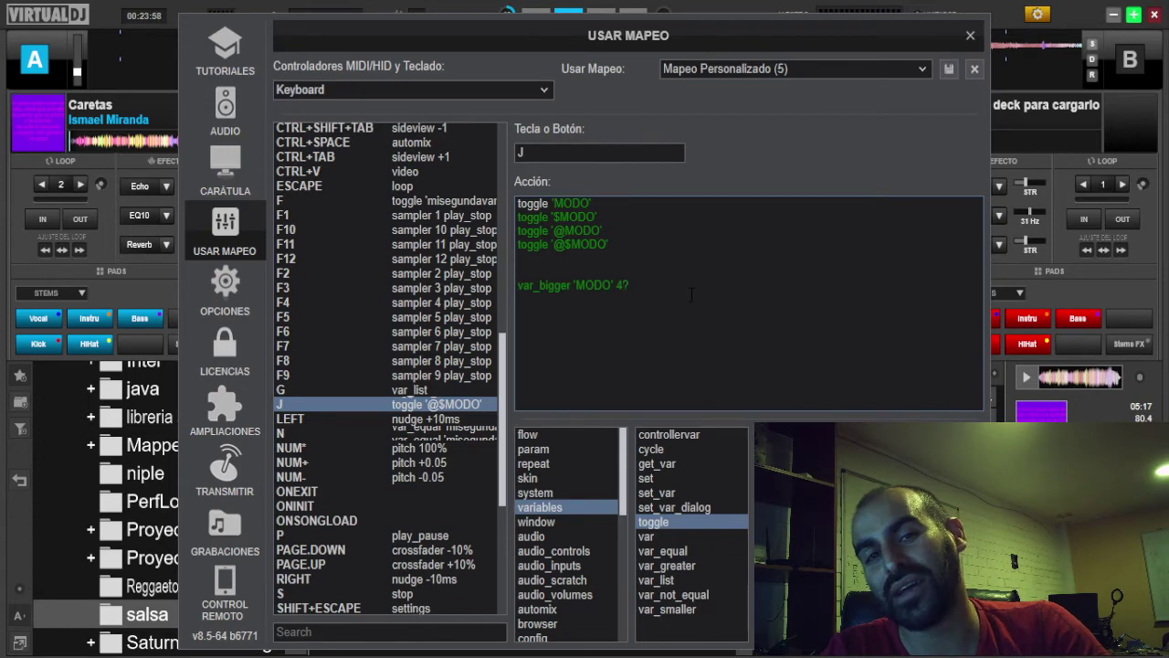
text(?)
Step: Replace var_bigger with var_smaller in the condition so it reads var_smaller 'MODO' 4?
key(Left)
key(Left)
key(Left)
key(Left)
key(Left)
key(Left)
key(Left)
key(Left)
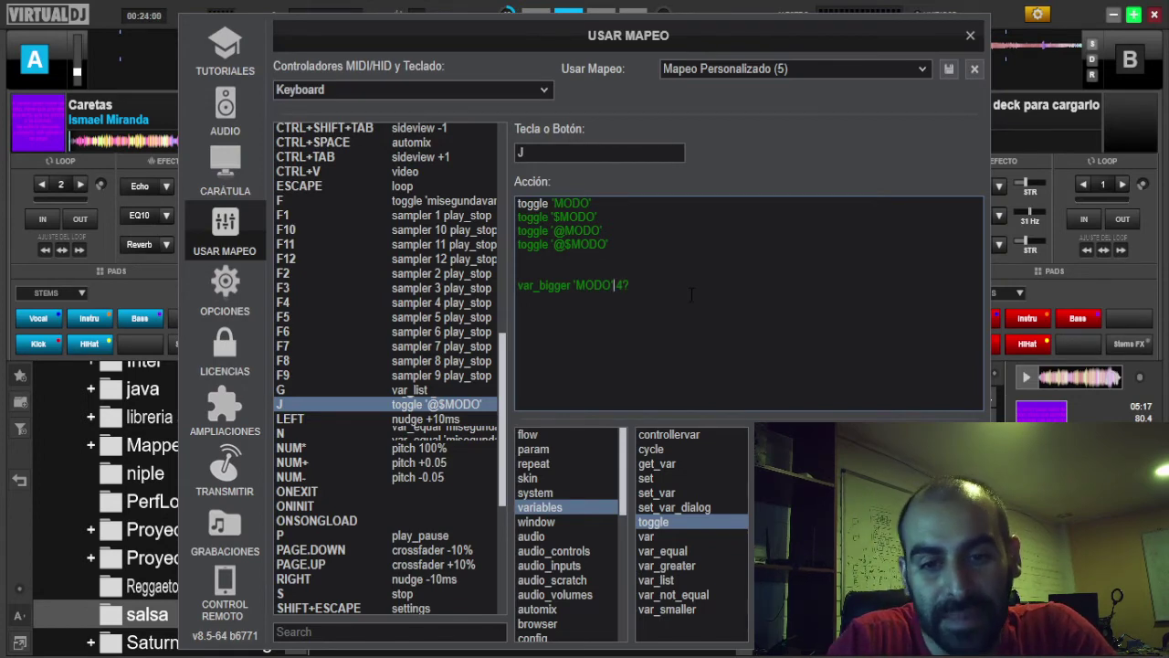
key(BackSpace)
key(BackSpace)
key(BackSpace)
key(BackSpace)
key(BackSpace)
key(BackSpace)
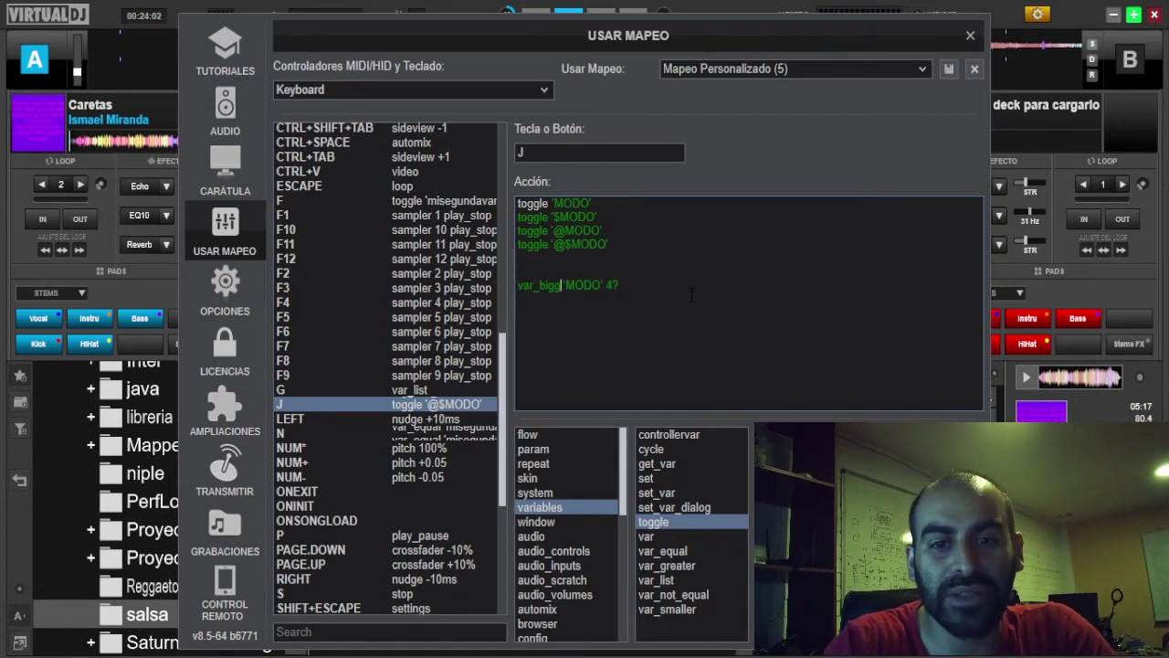
text(smaller)
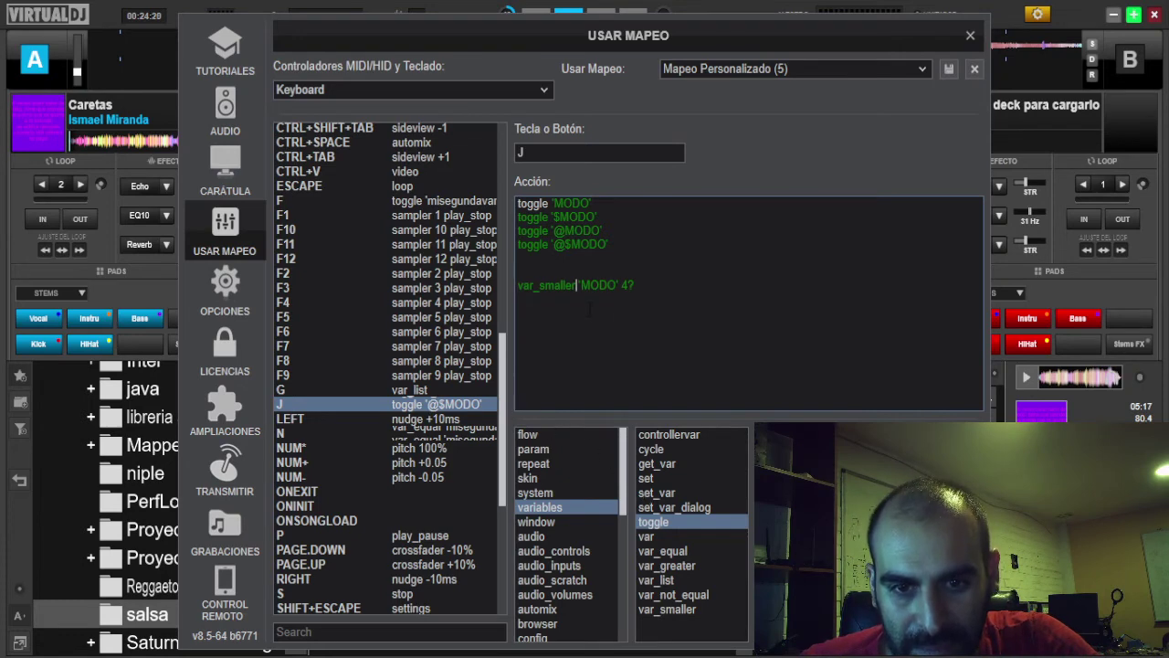
Step: Apply the var_greater command to the first action line so it reads var_greater 'MODO'
click(667, 551)
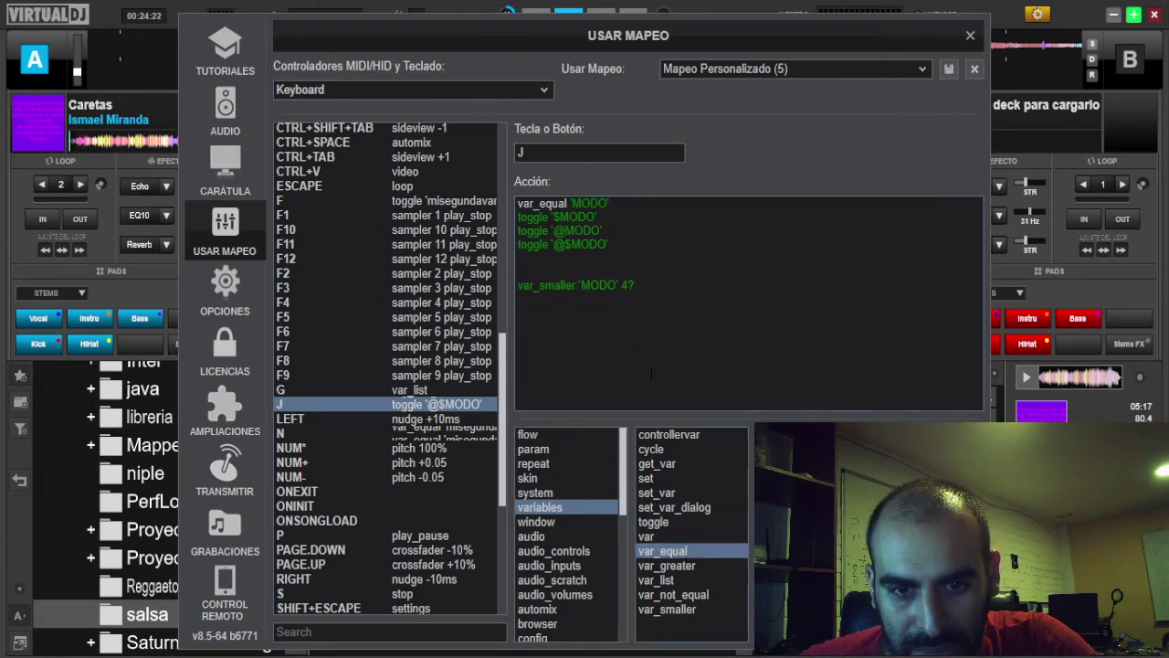
click(673, 566)
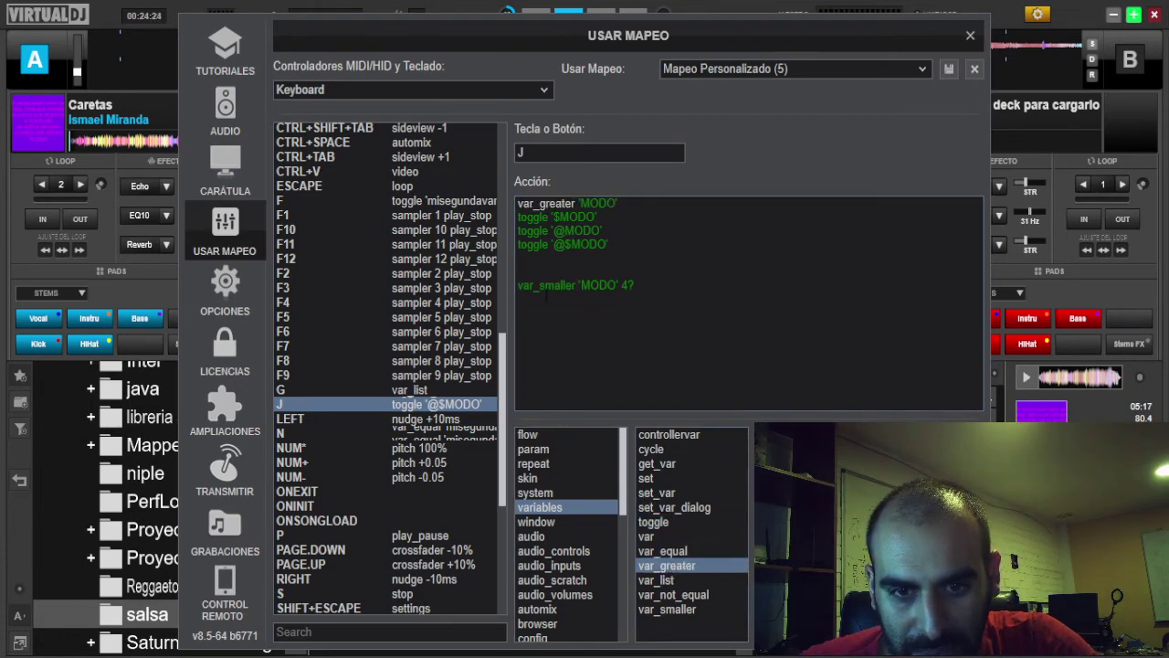
Step: Replace var_smaller with var_greater in the last-line condition so it reads var_greater 'MODO' 4?
drag(540, 285, 577, 285)
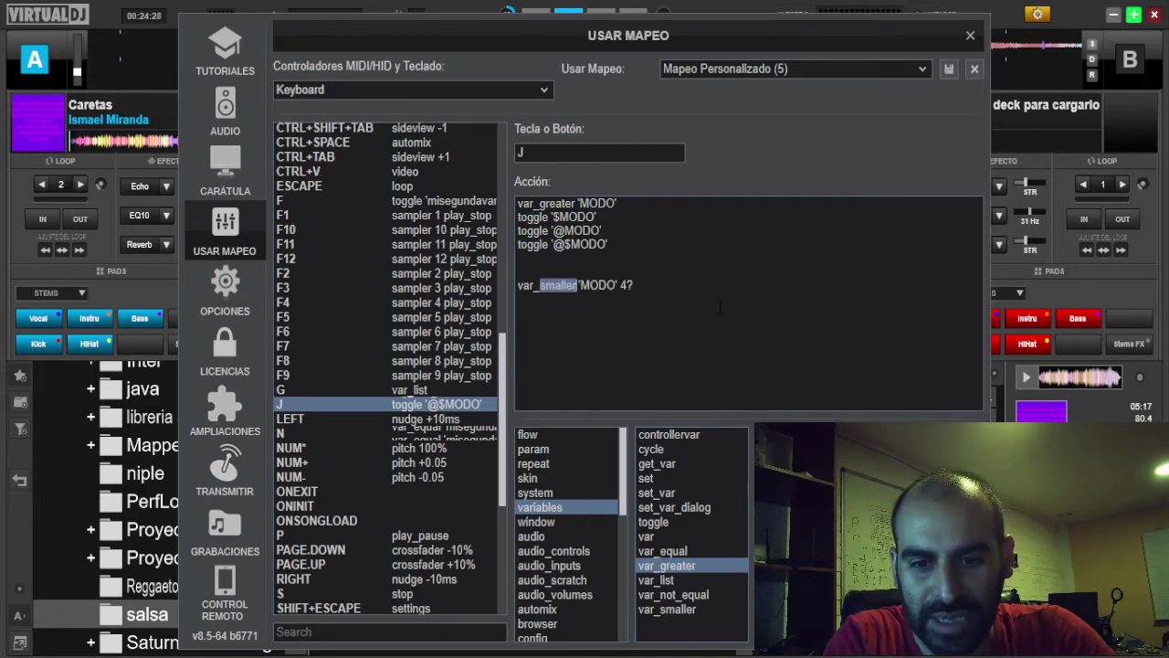
key(BackSpace)
text(grea)
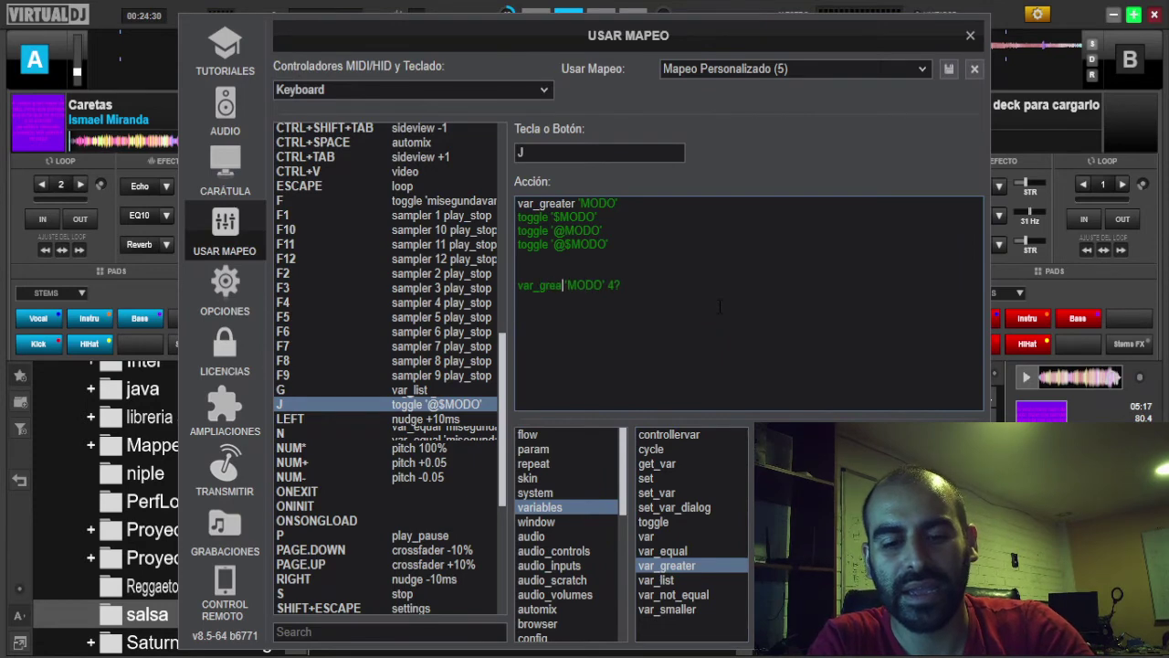
text(te)
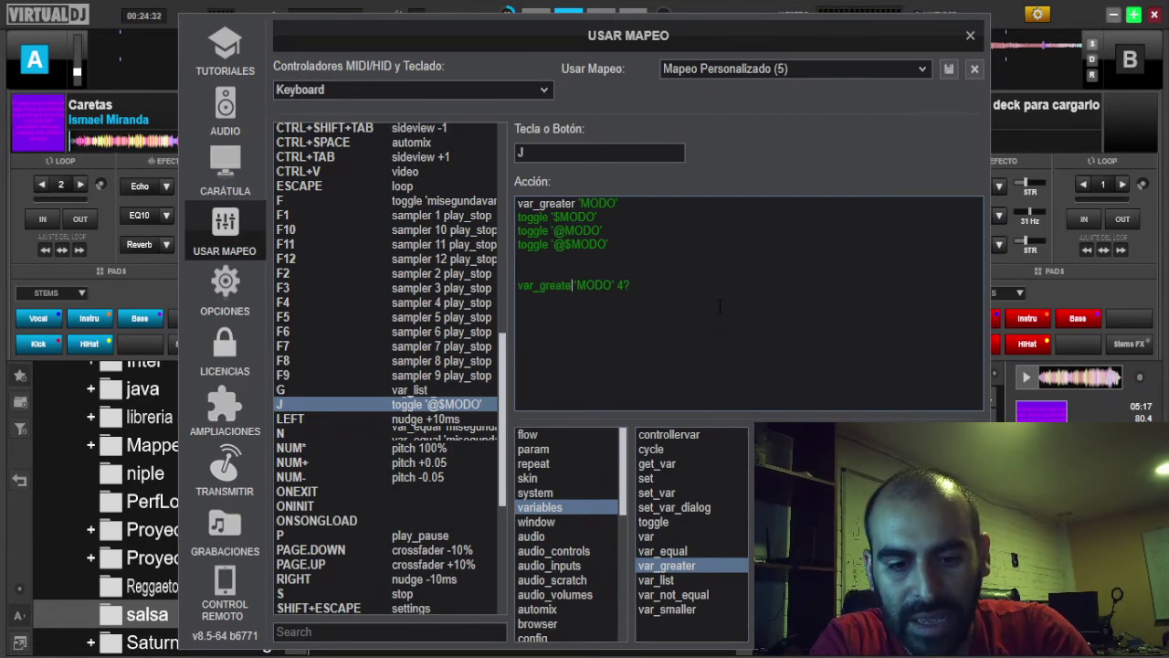
text(r)
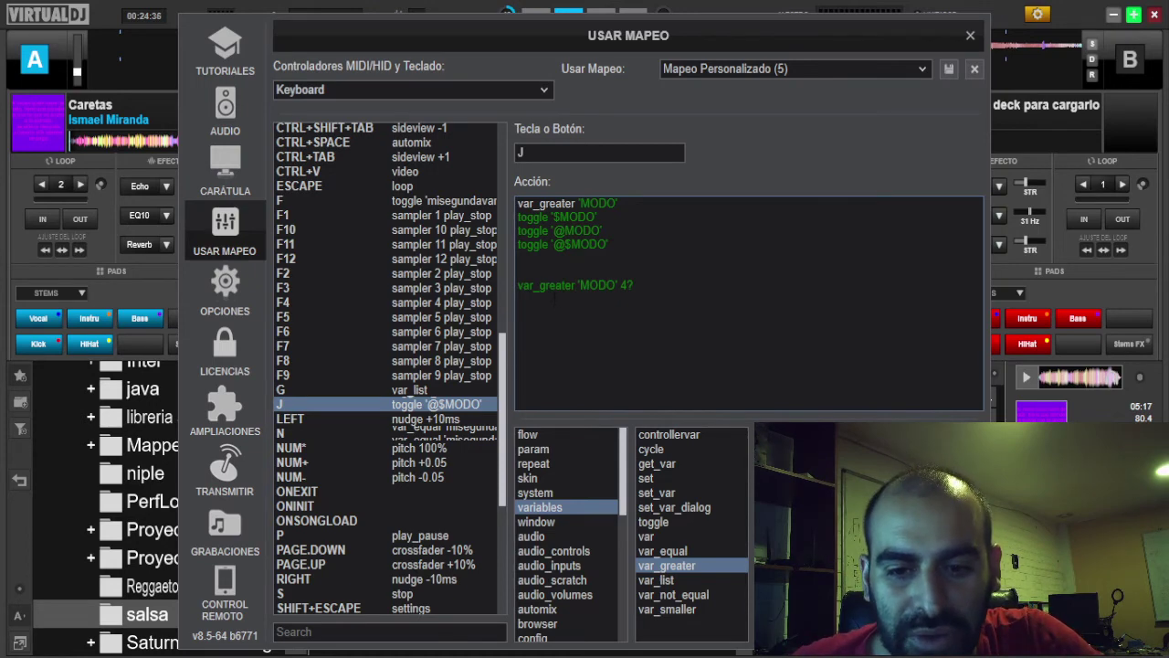
double_click(544, 286)
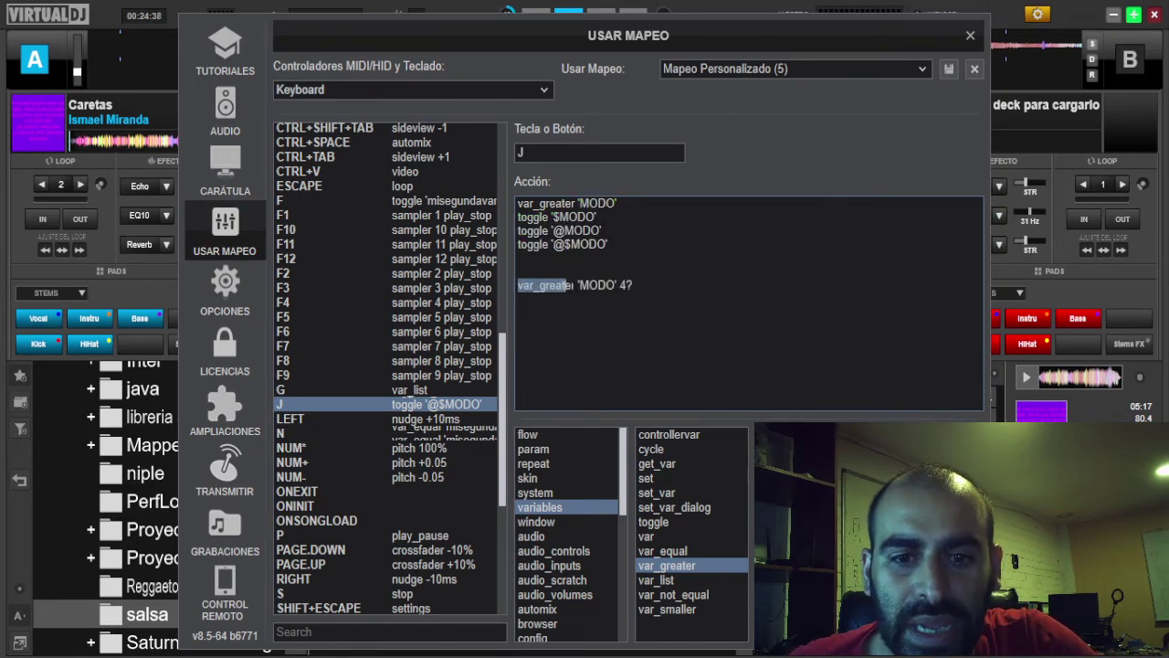
drag(570, 285, 577, 285)
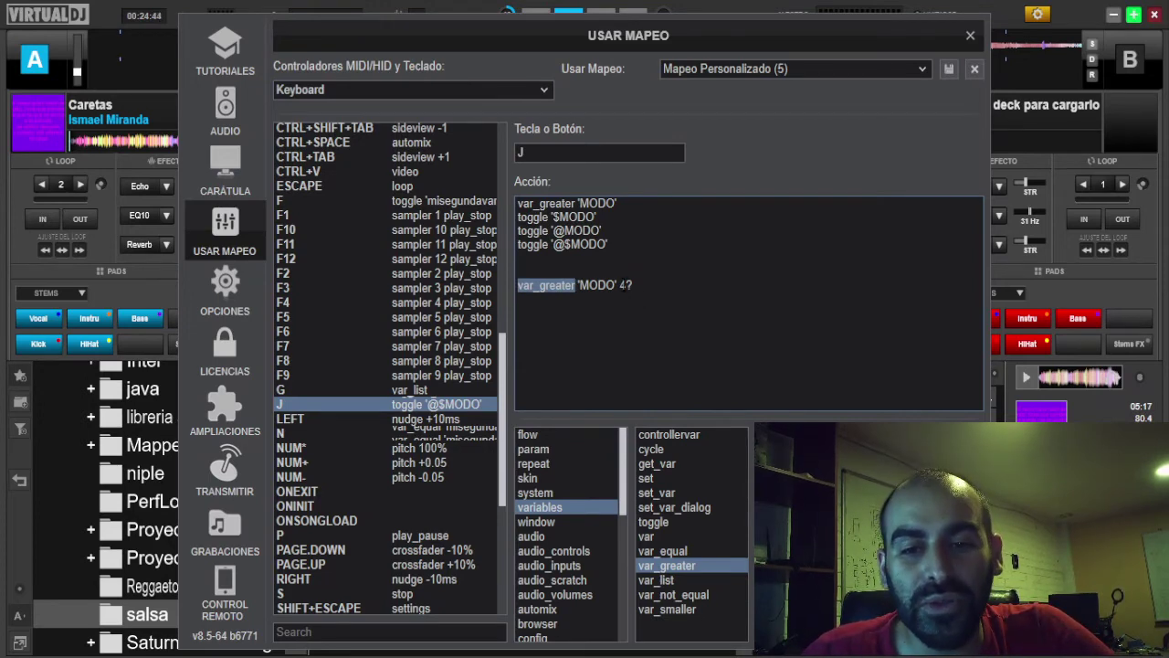
click(705, 293)
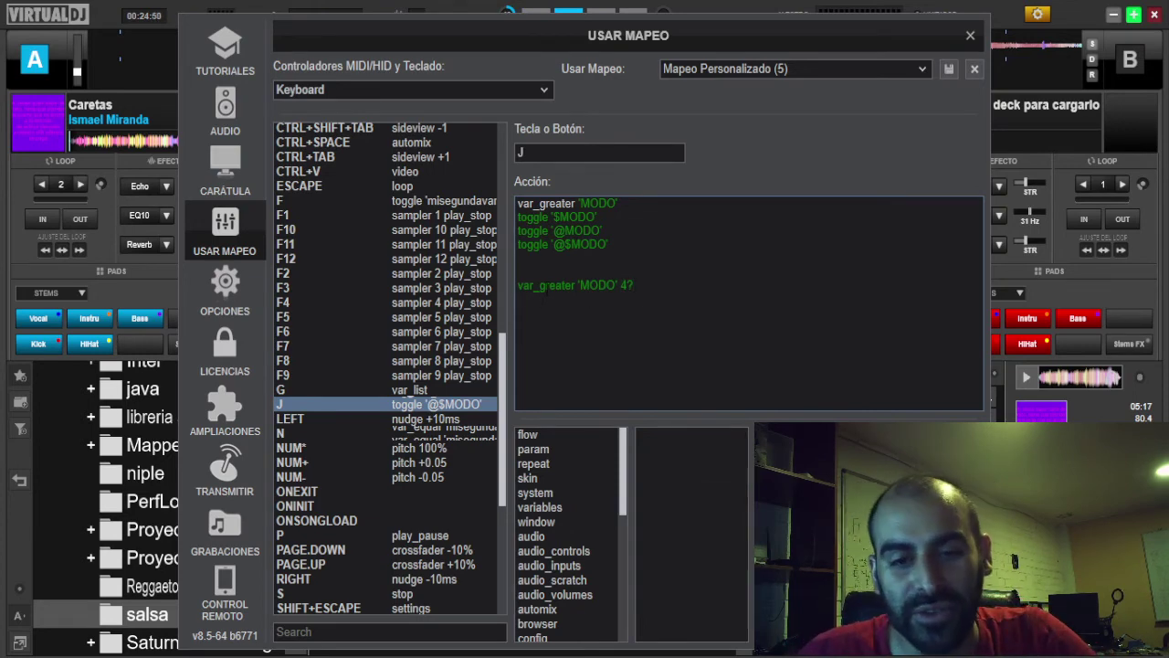
Step: Change the comparison in the last-line condition back to var_smaller, keeping 'MODO' 4?
click(562, 285)
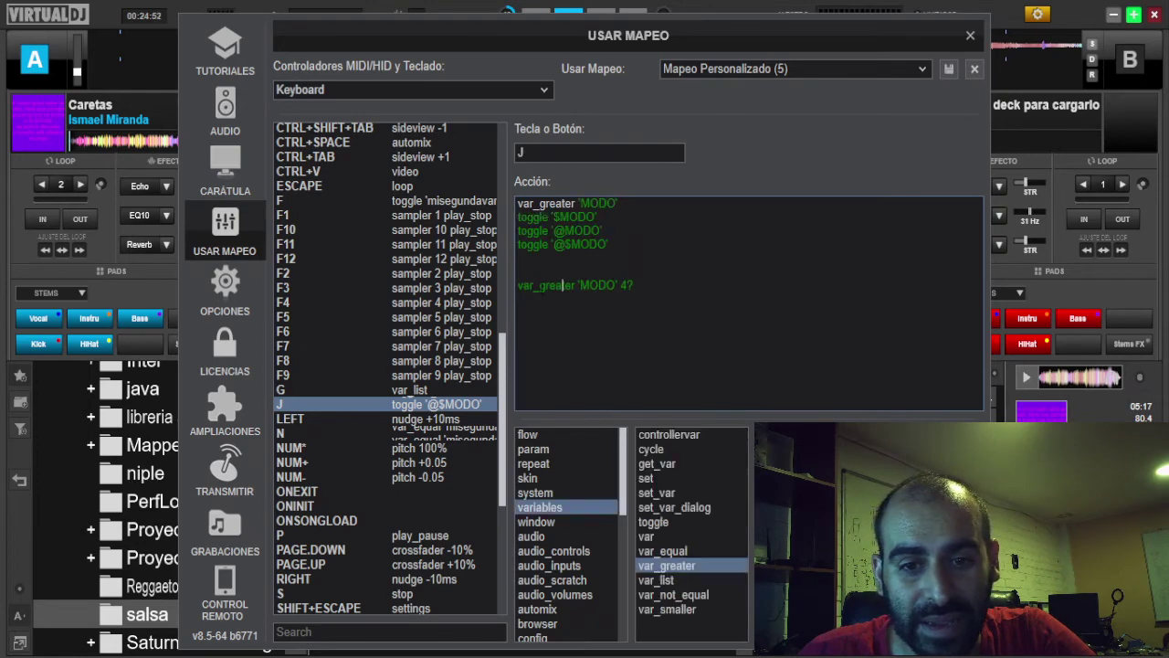
drag(540, 285, 576, 285)
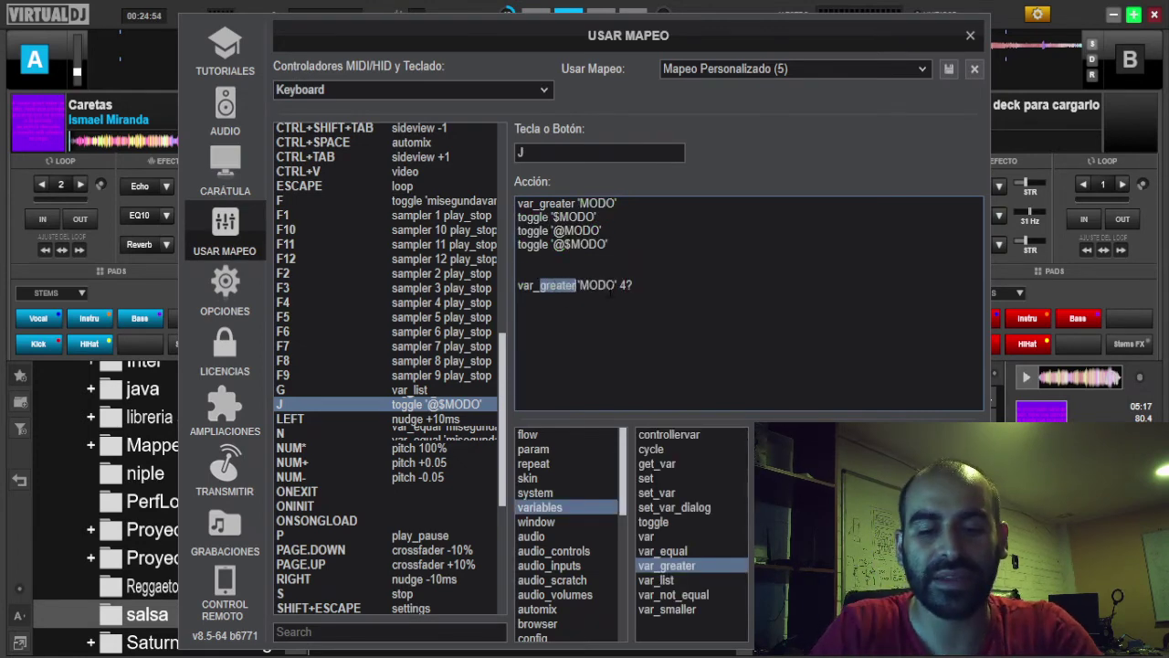
text(smaller)
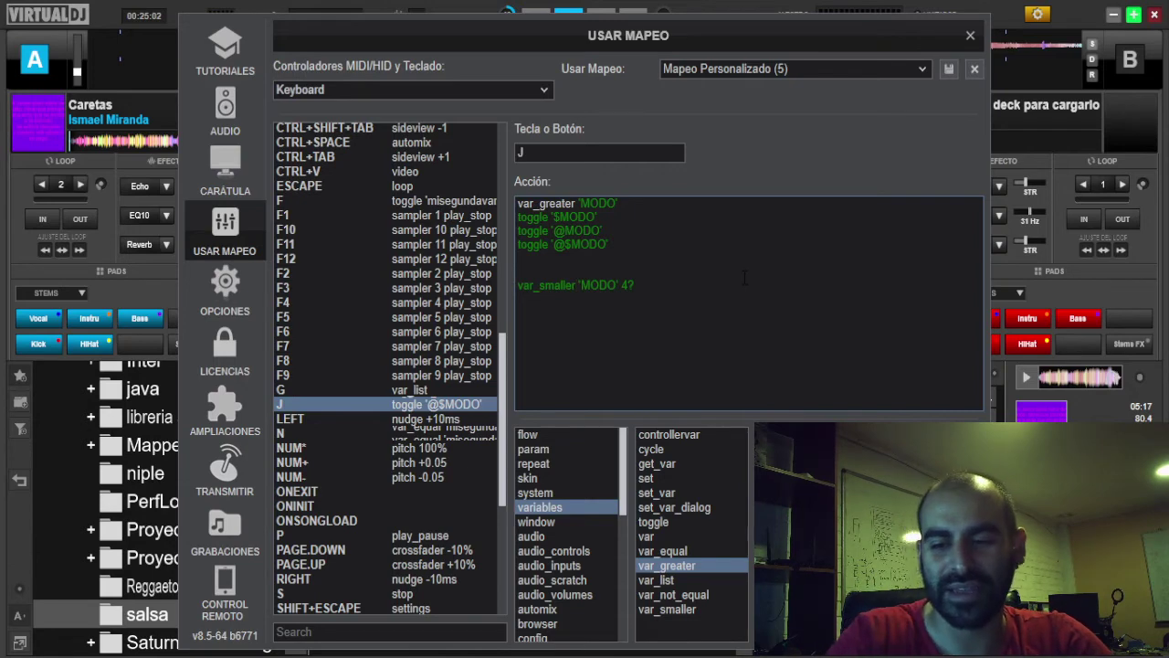
Step: Rewrite the comparison in the last-line condition as var_not_equal so it reads var_not_equal 'MODO' 4?
key(BackSpace)
key(BackSpace)
key(BackSpace)
key(BackSpace)
key(BackSpace)
key(BackSpace)
key(BackSpace)
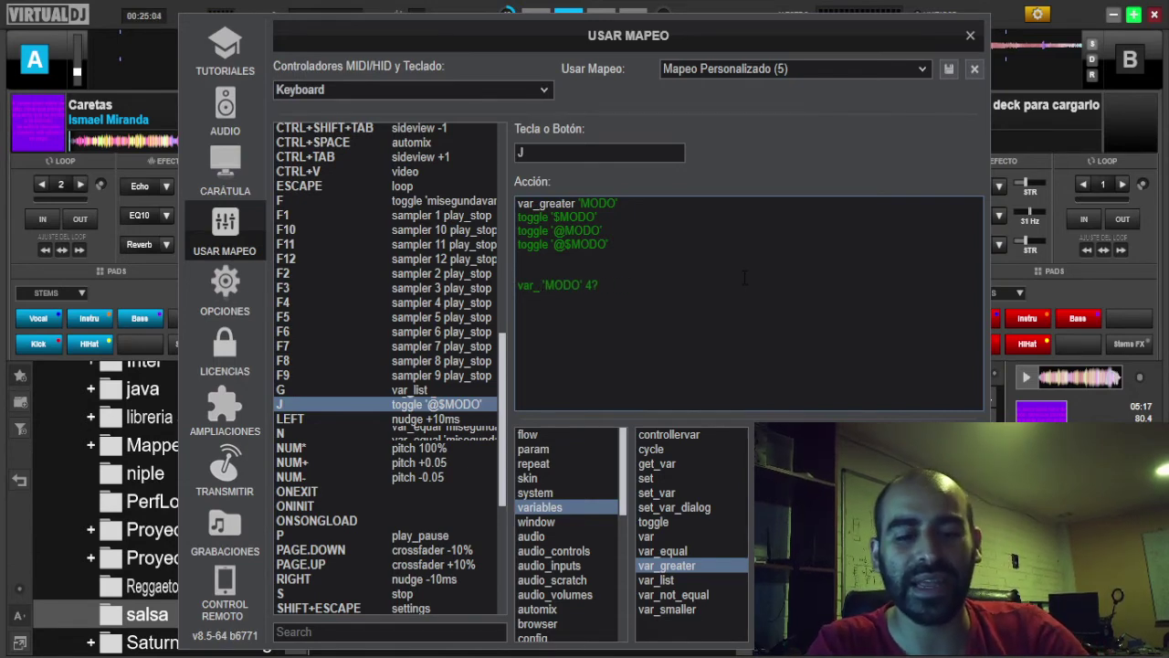
text(equal)
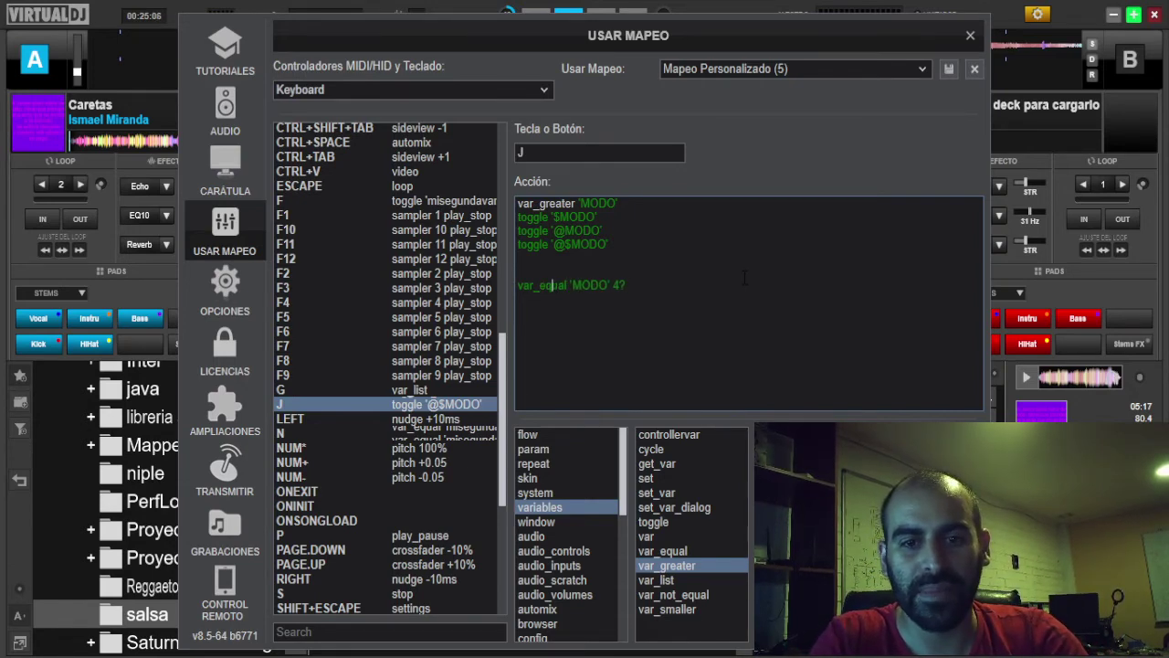
key(Left)
text(not)
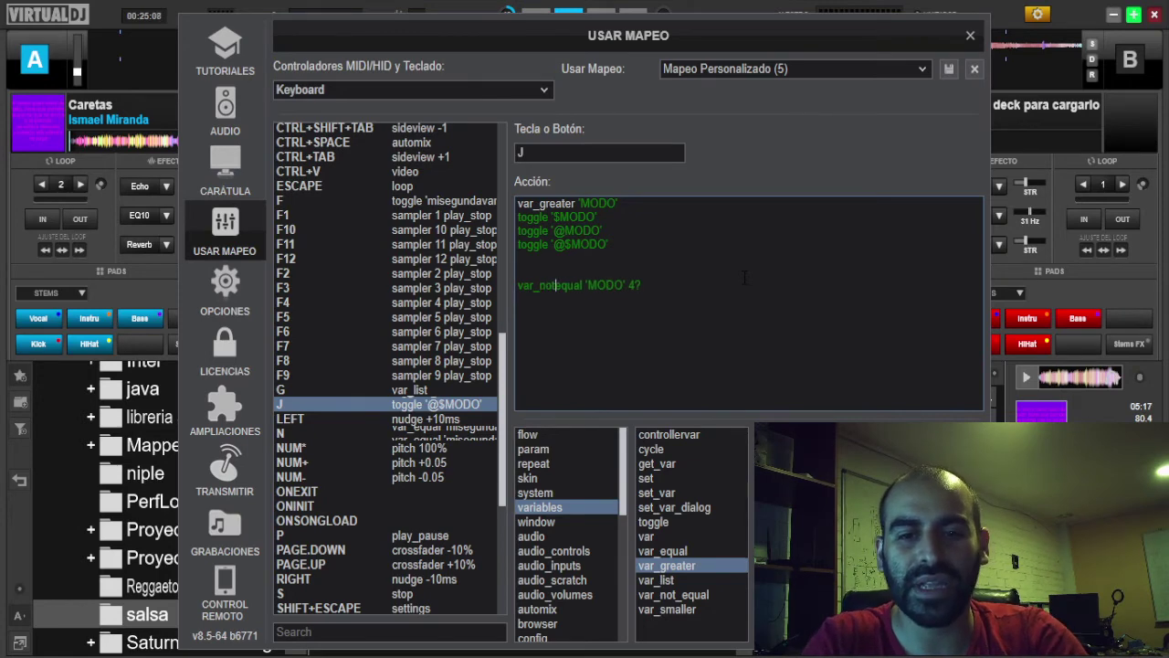
text(_)
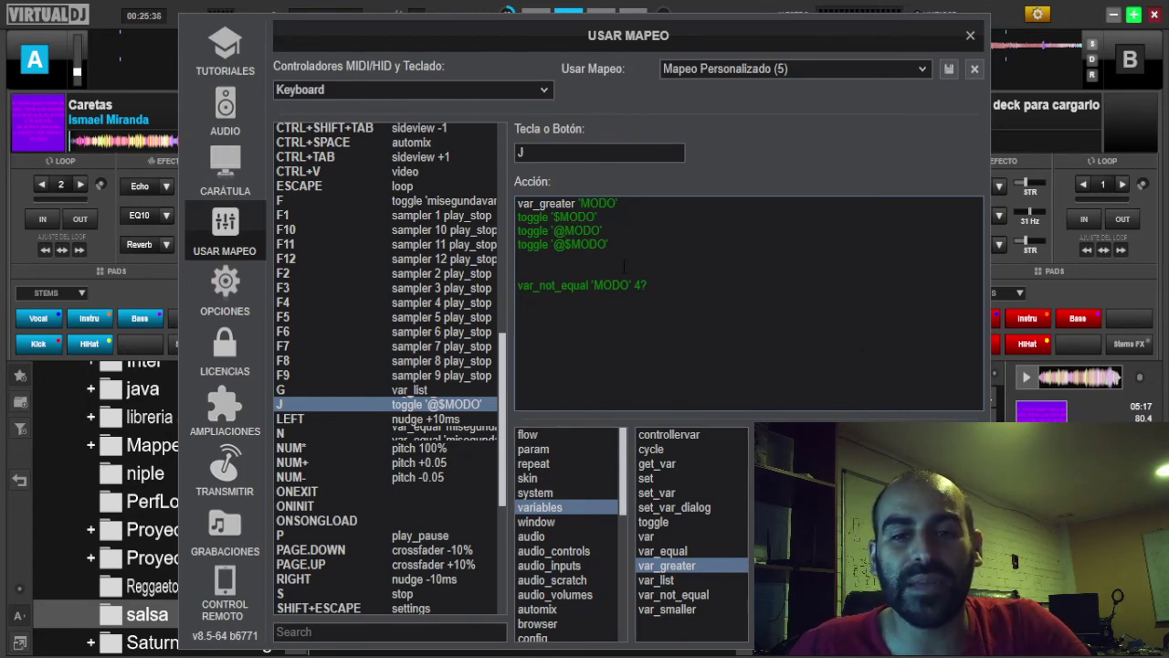
drag(632, 240, 500, 260)
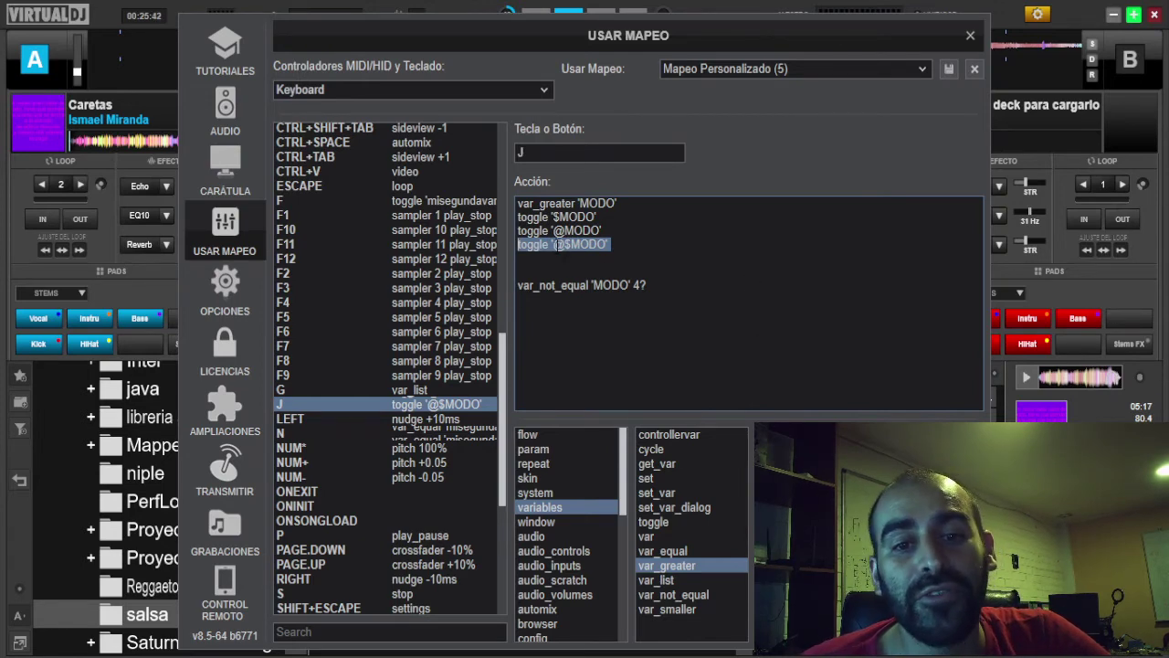
drag(517, 230, 633, 230)
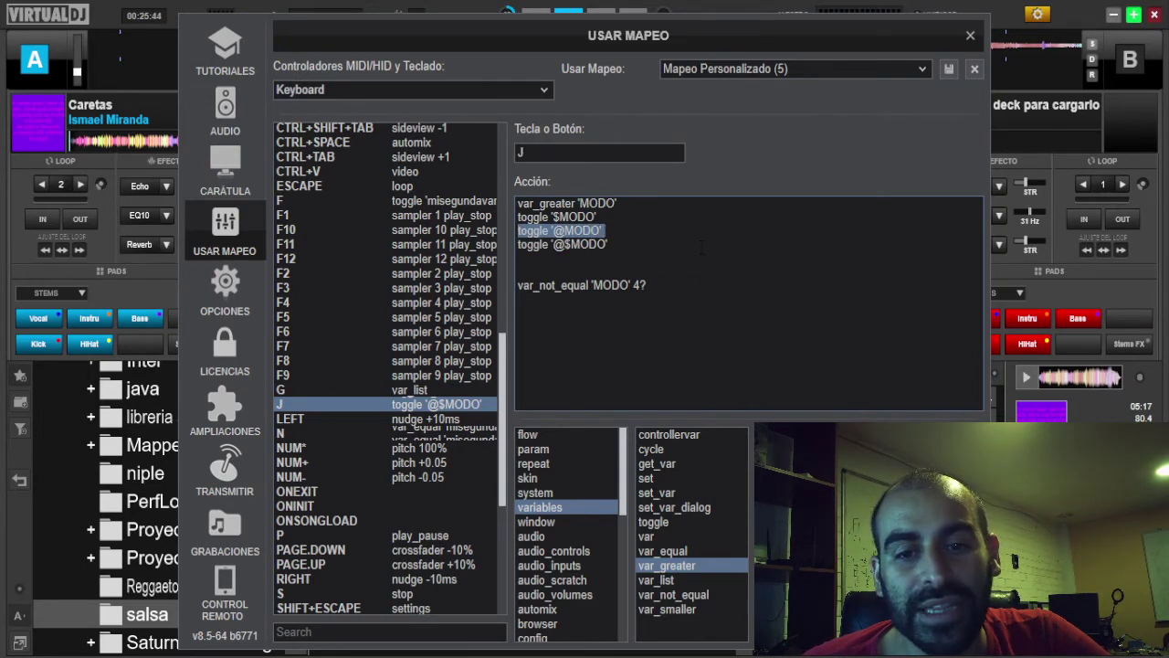
drag(518, 218, 600, 217)
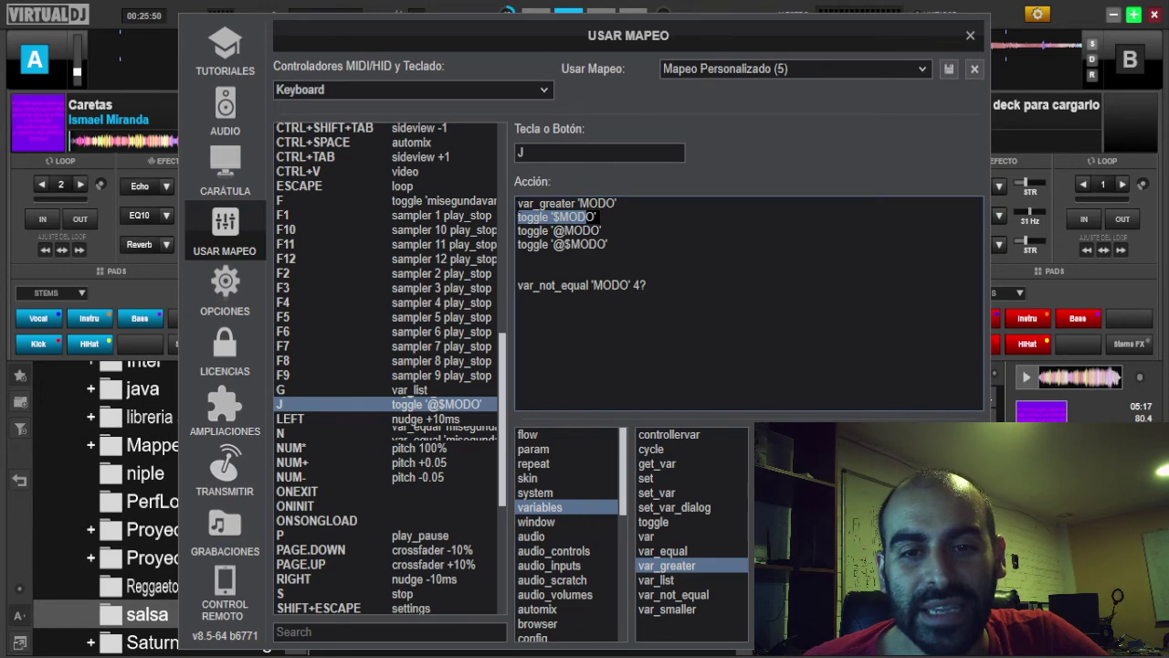
drag(518, 204, 621, 204)
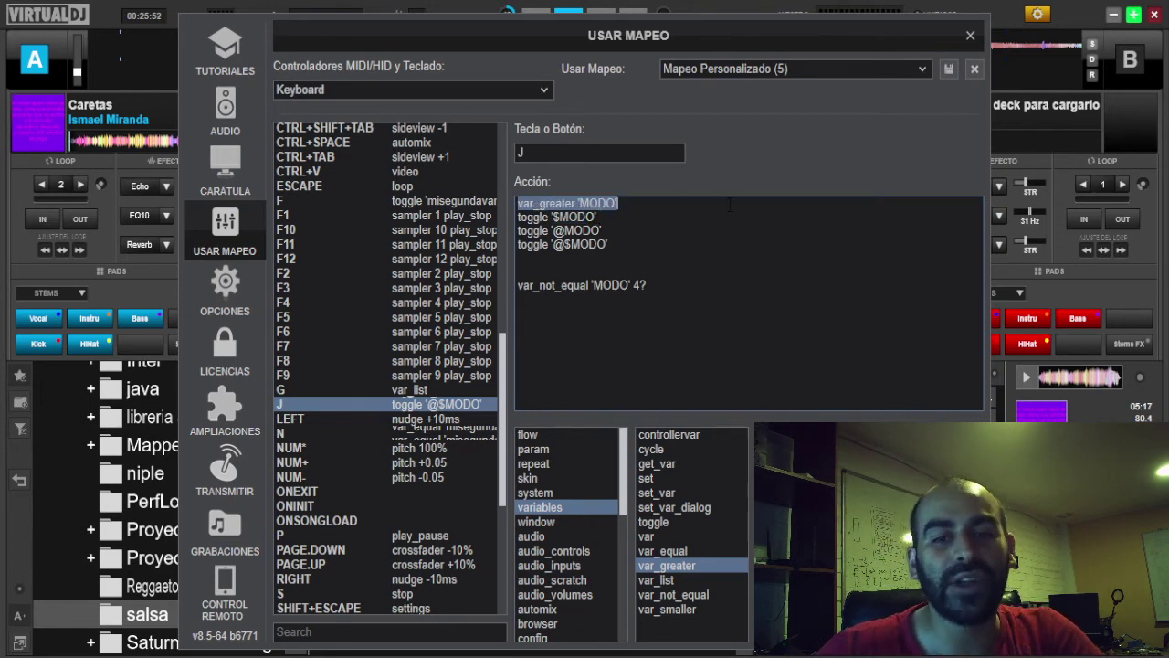
key(Down)
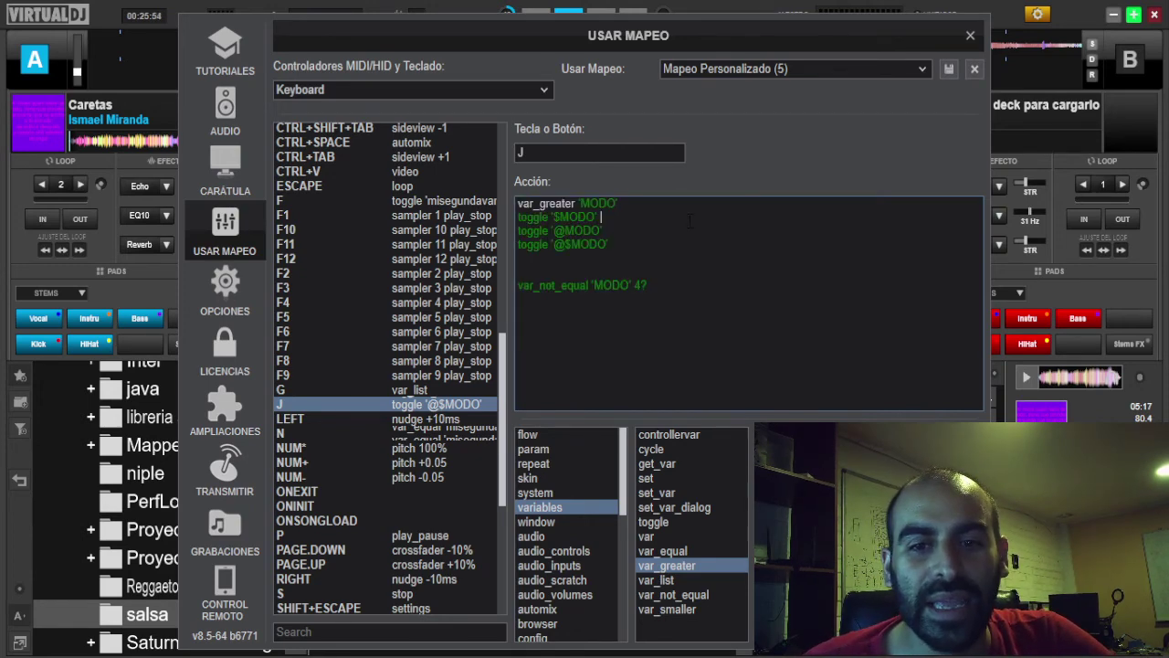
key(Up)
key(shift+Left)
key(shift+Left)
key(shift+Left)
key(shift+Left)
key(shift+Left)
key(shift+Left)
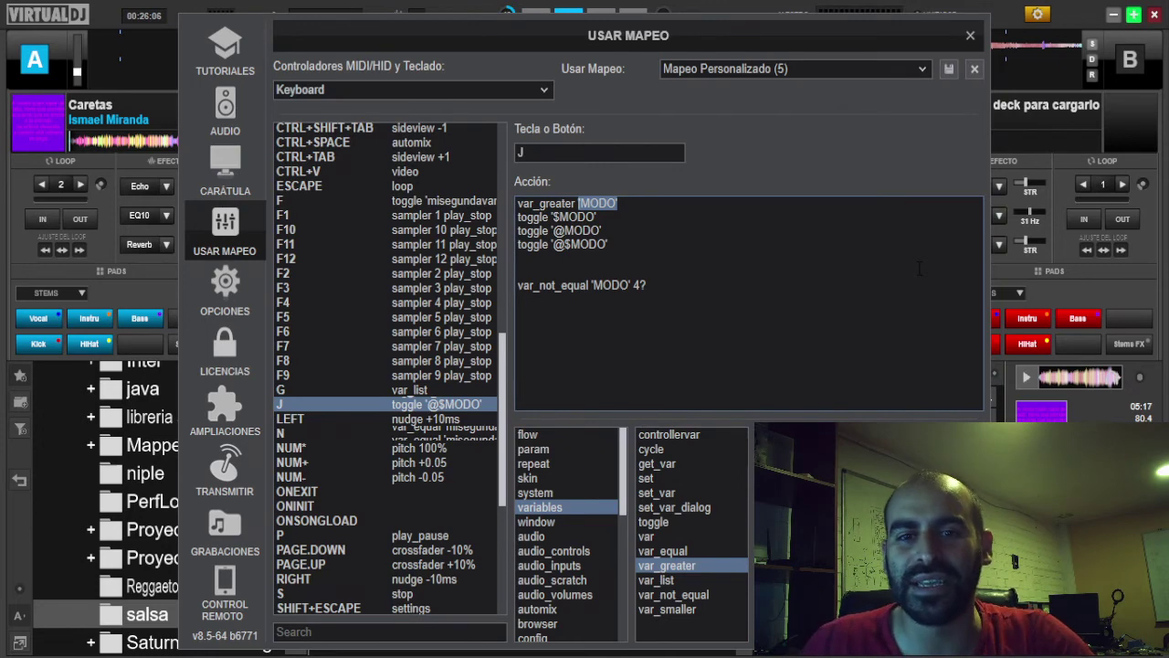
double_click(598, 203)
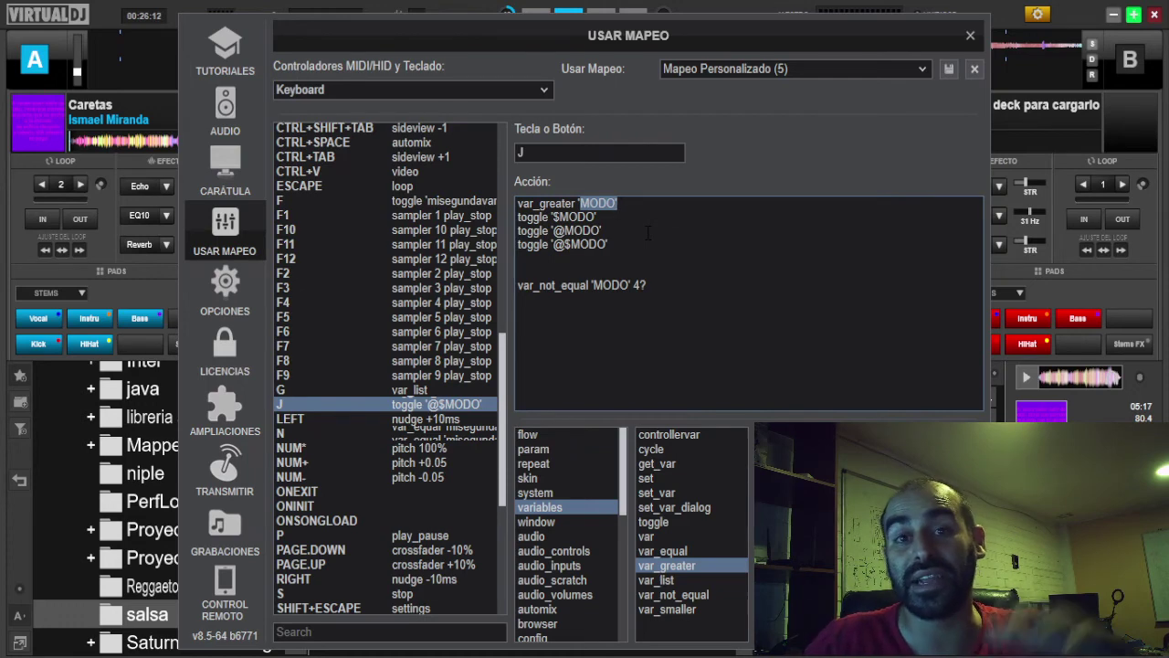
click(619, 216)
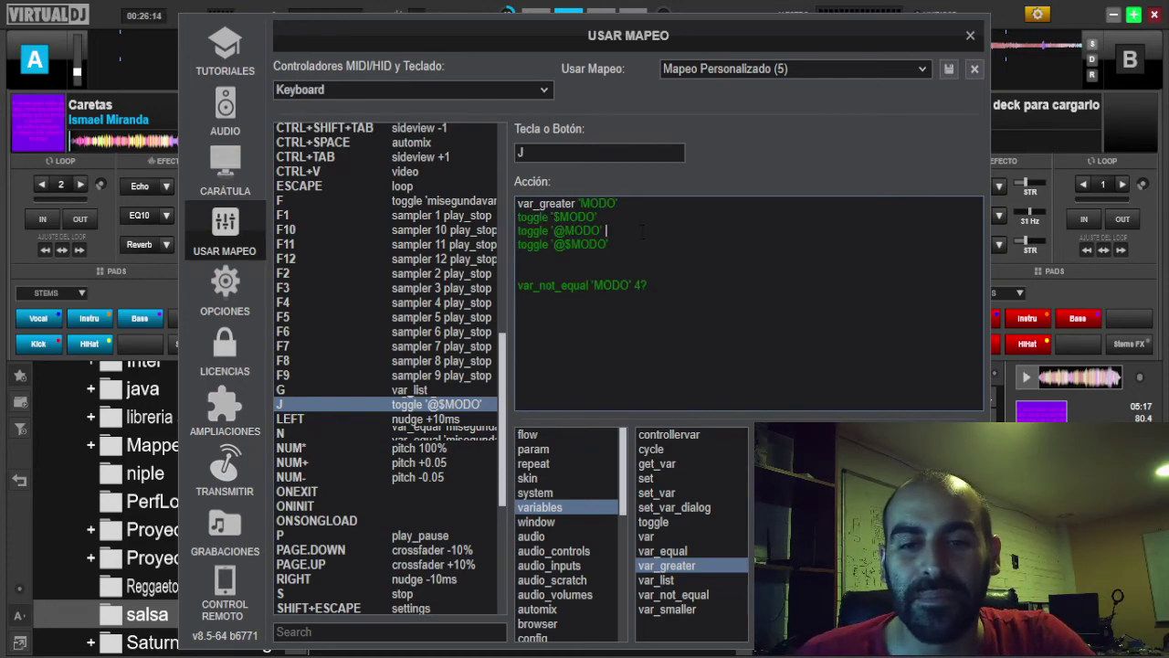
drag(622, 217, 552, 216)
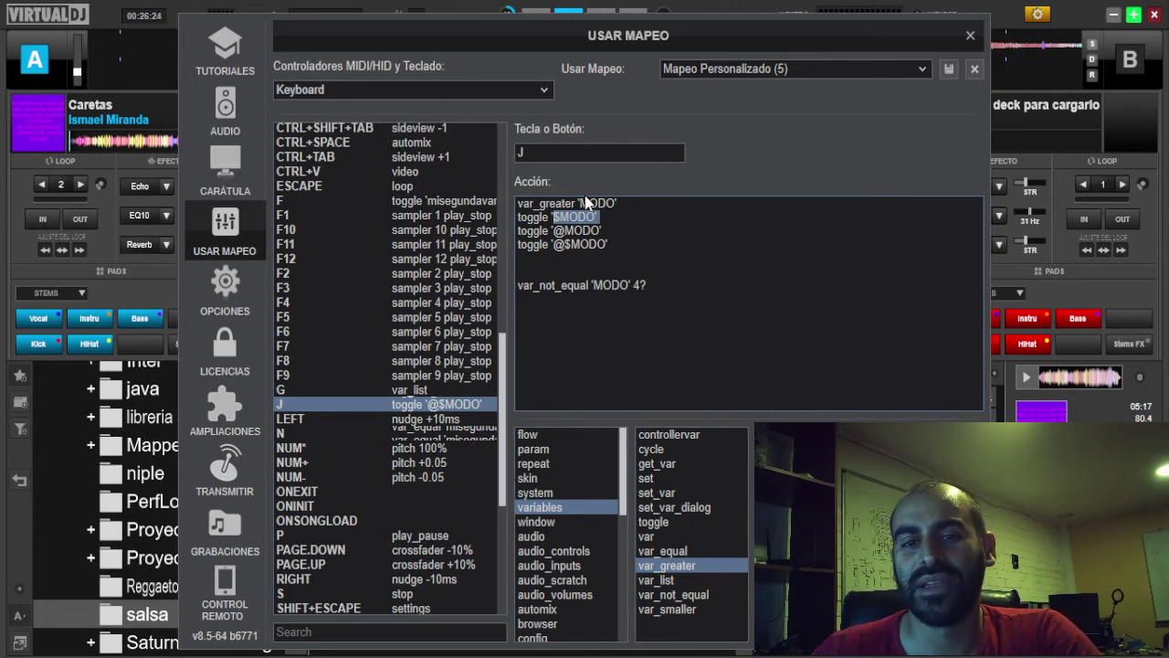
Step: Highlight the whole action script of the J key to review all its lines together
key(ctrl+End)
click(774, 335)
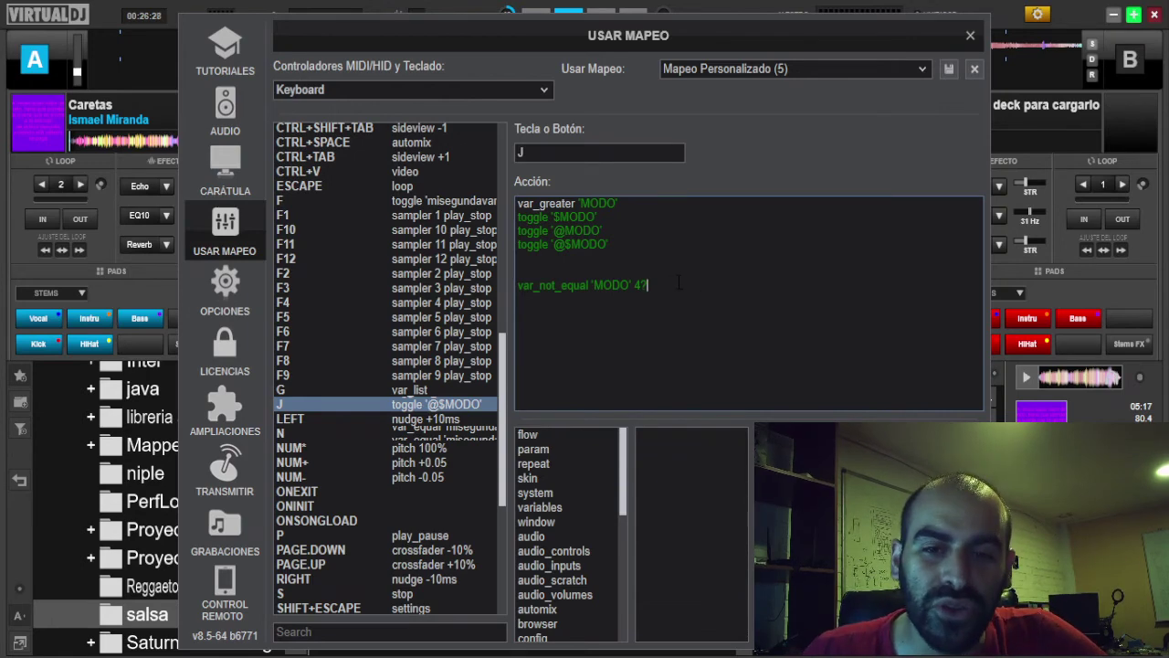
key(shift+Up)
key(shift+Up)
key(shift+Up)
key(shift+Up)
key(shift+Up)
key(shift+Up)
key(shift+Up)
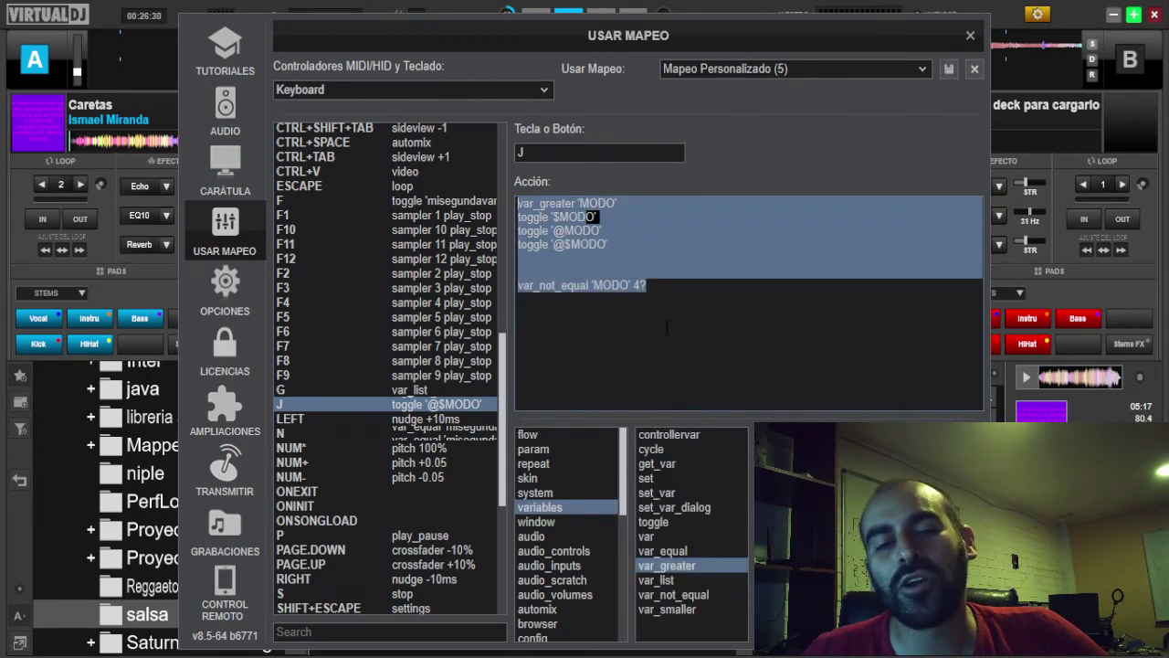
click(726, 320)
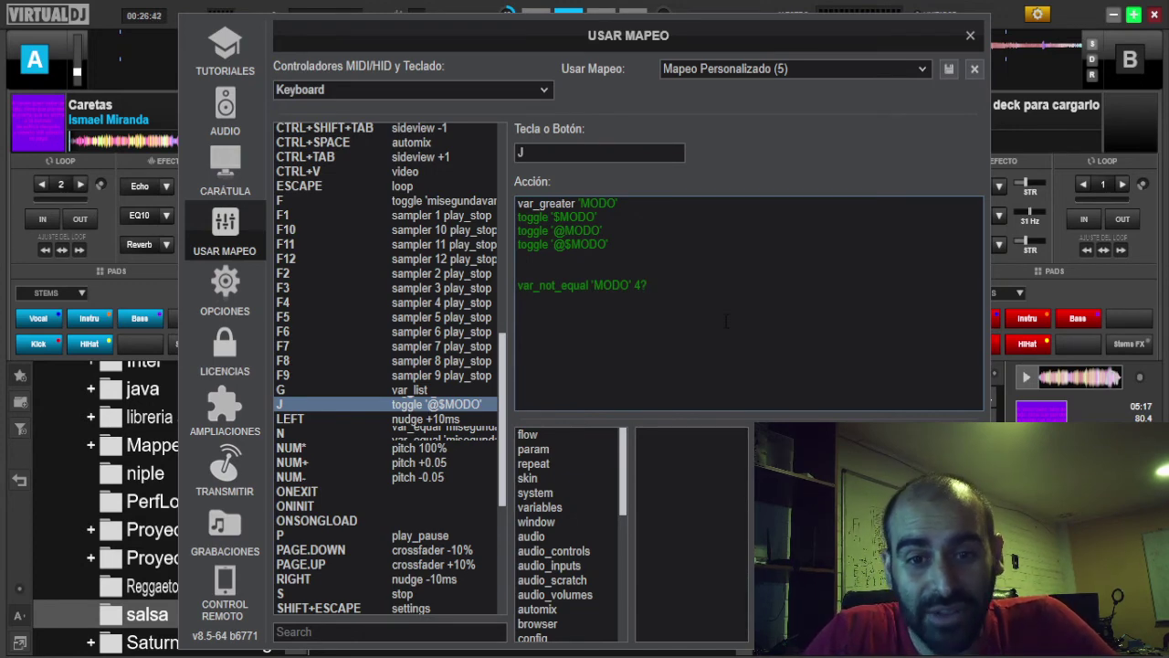
Step: Compare the plain 'MODO' variable with '@$MODO' in the action script, and switch to OBS
double_click(586, 203)
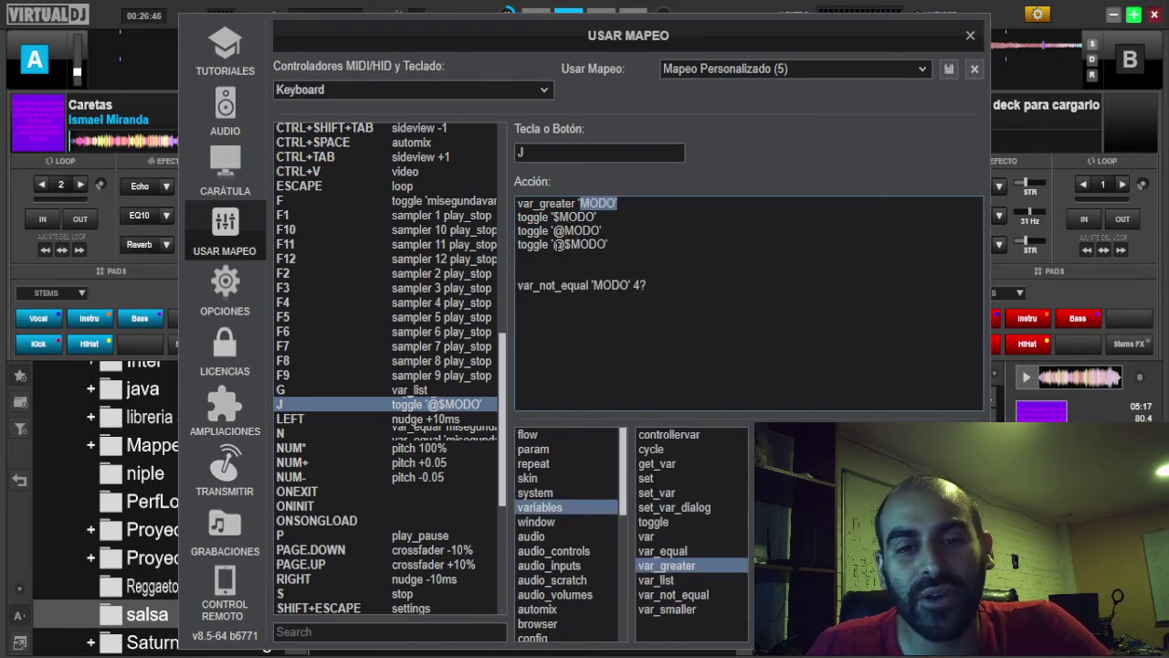
drag(551, 244, 612, 244)
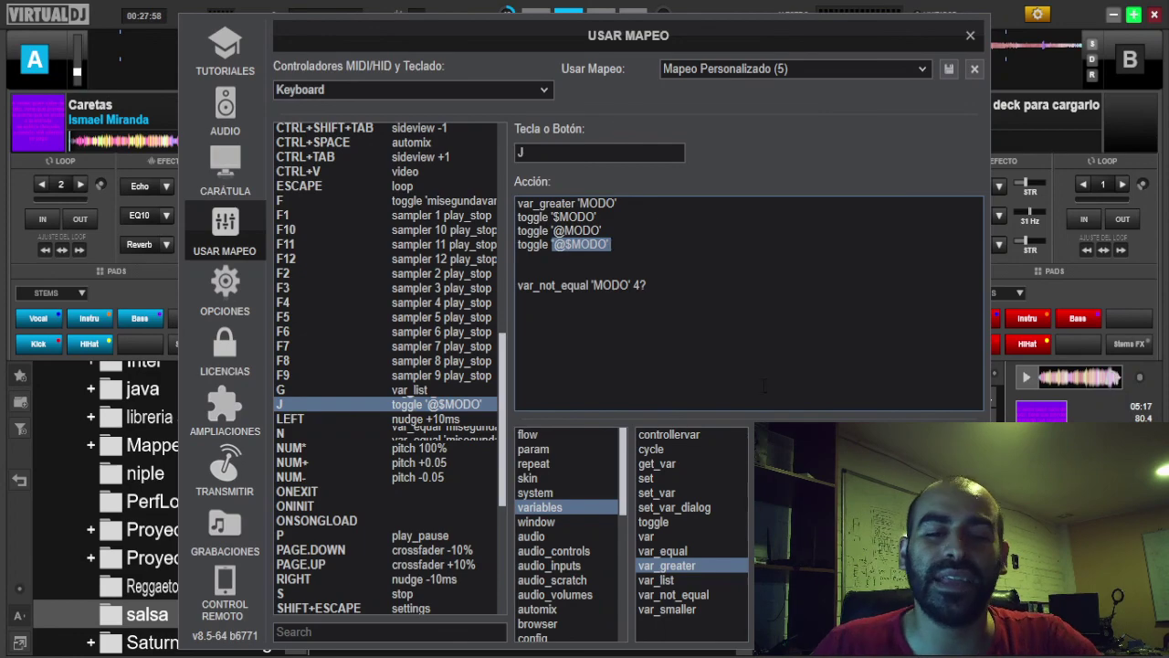
key(alt+Tab)
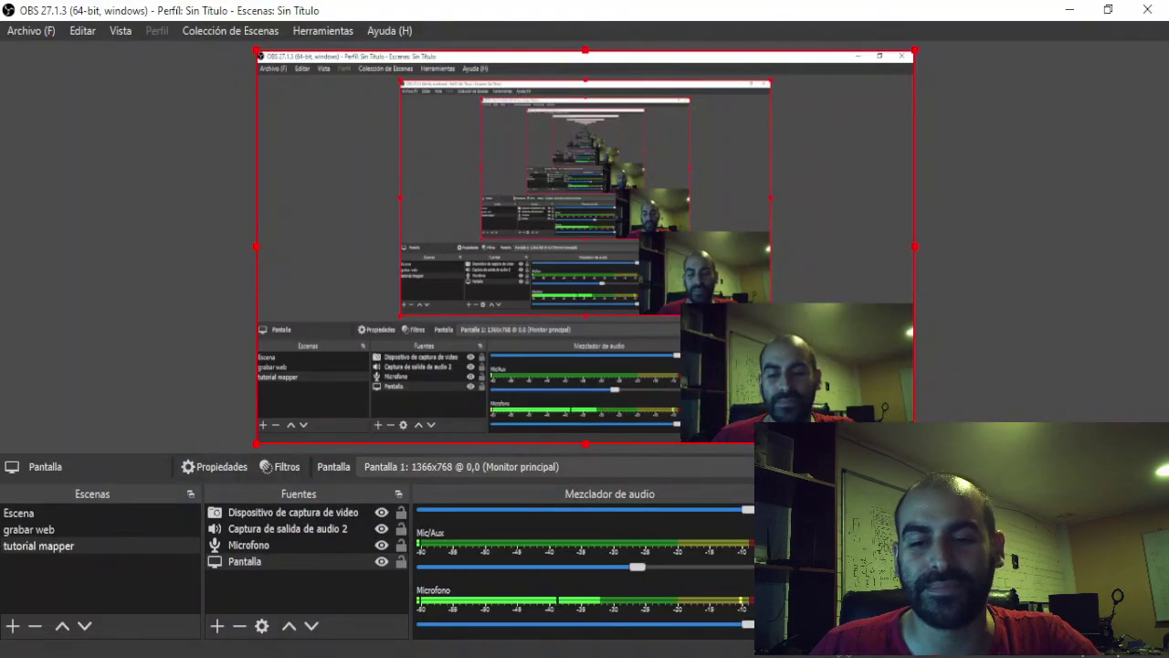